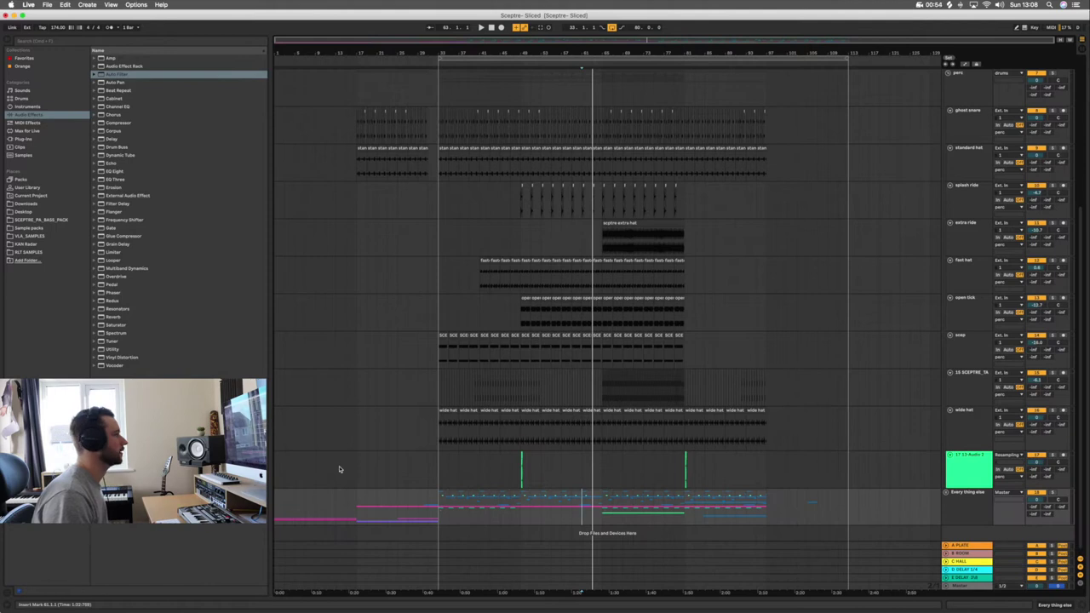
Step: Play the arrangement from bar 17 and look over its tracks, from the Every thing else group up to the drums
{"action": "left_click", "coordinate": [356, 475]}
{"action": "key", "text": "space"}
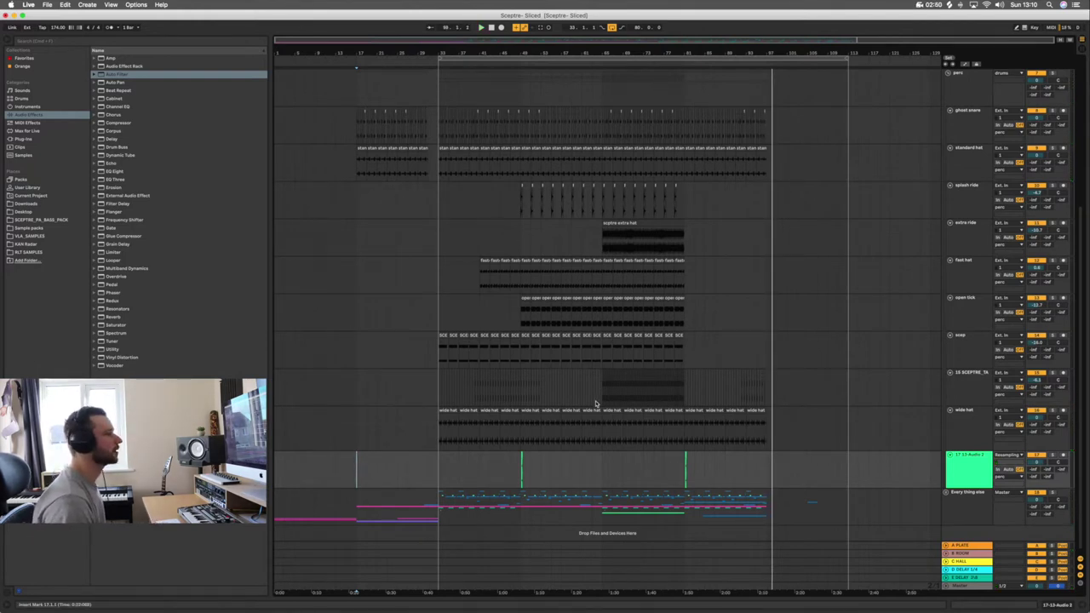
{"action": "scroll", "coordinate": [596, 403], "scroll_direction": "down", "scroll_amount": 1}
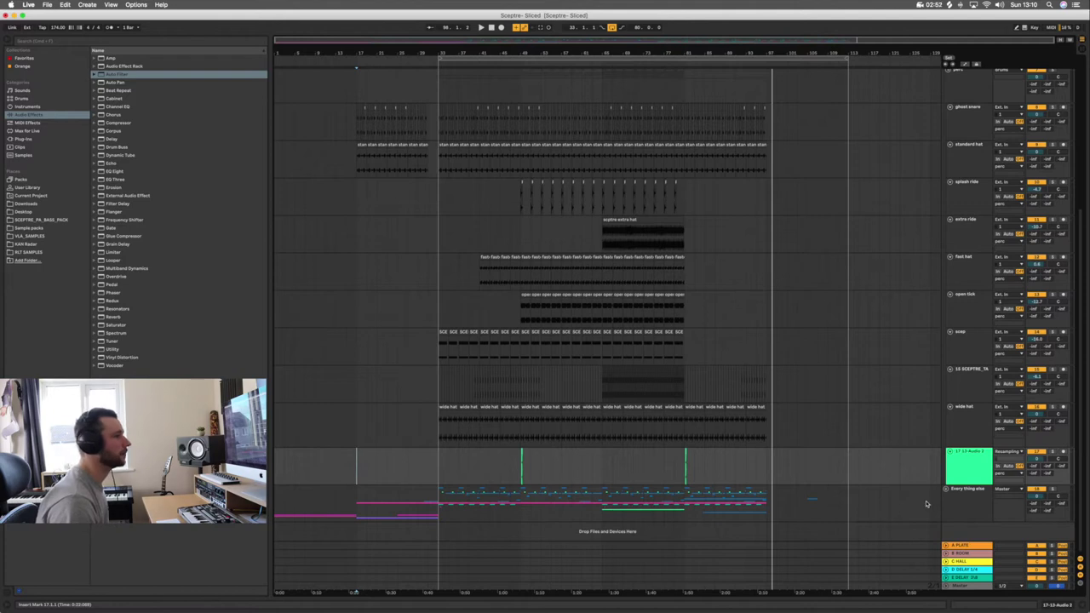
{"action": "left_click", "coordinate": [967, 499]}
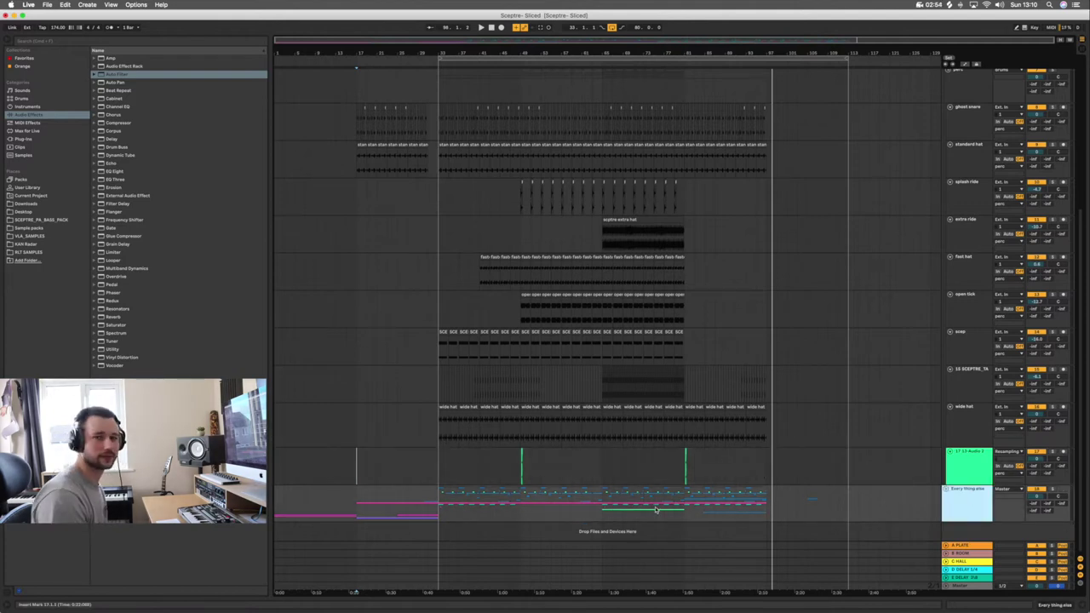
{"action": "scroll", "coordinate": [554, 465], "scroll_direction": "up", "scroll_amount": 6}
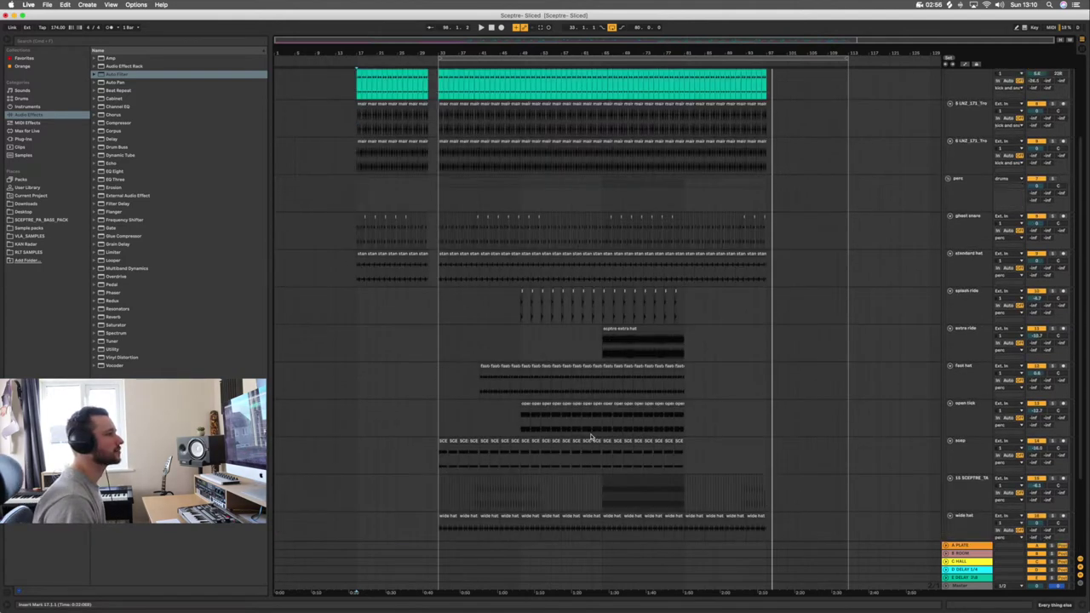
{"action": "scroll", "coordinate": [589, 439], "scroll_direction": "down", "scroll_amount": 3}
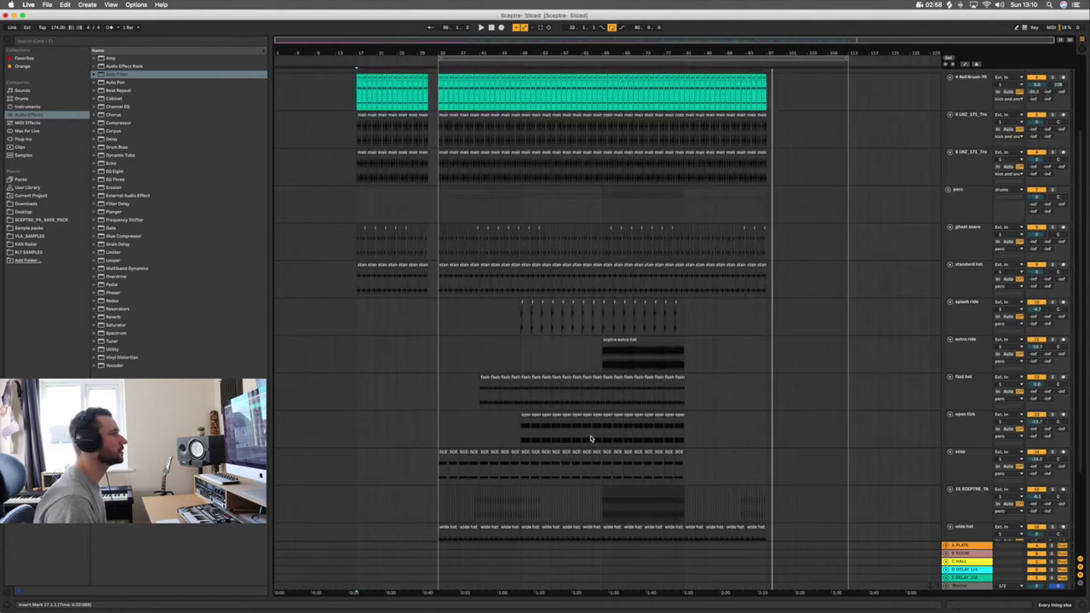
{"action": "scroll", "coordinate": [607, 478], "scroll_direction": "up", "scroll_amount": 2}
{"action": "scroll", "coordinate": [609, 345], "scroll_direction": "up", "scroll_amount": 1}
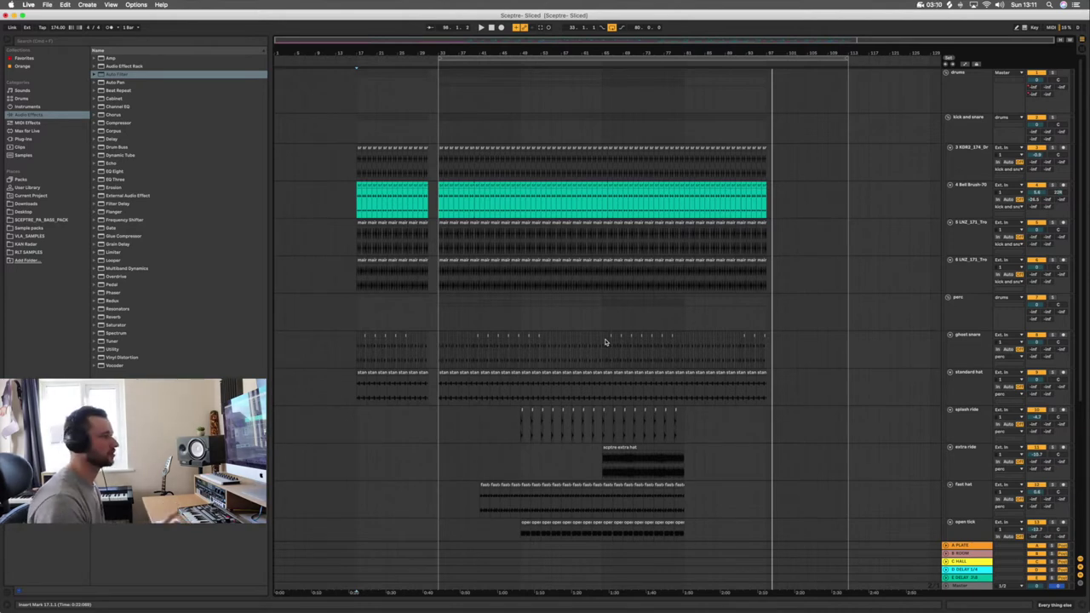
Step: Set the playback start at bar 33 and solo the drums group
{"action": "left_click", "coordinate": [440, 315]}
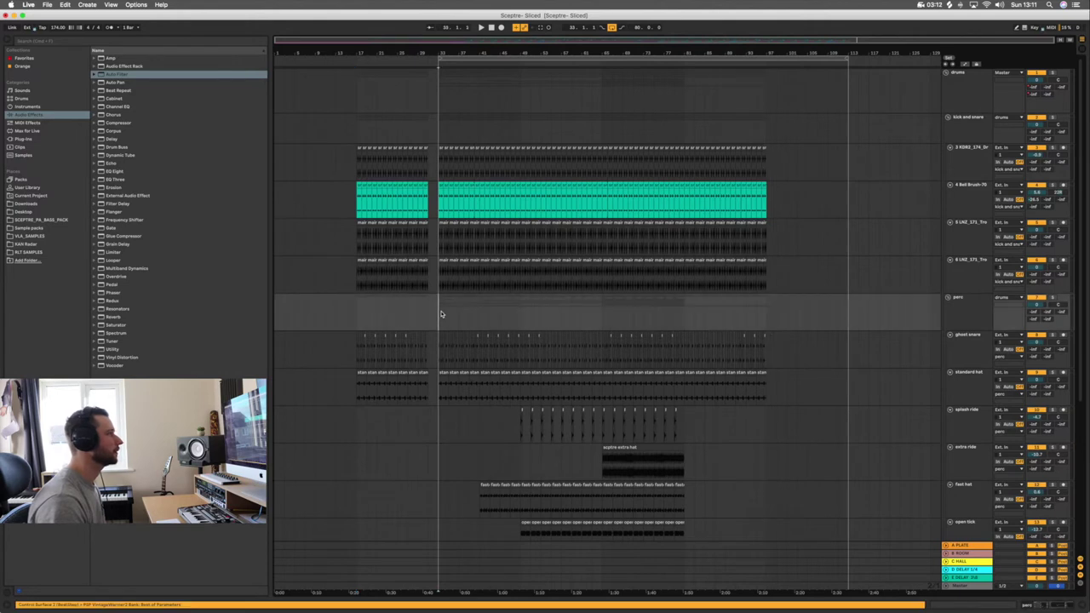
{"action": "left_click", "coordinate": [1053, 75]}
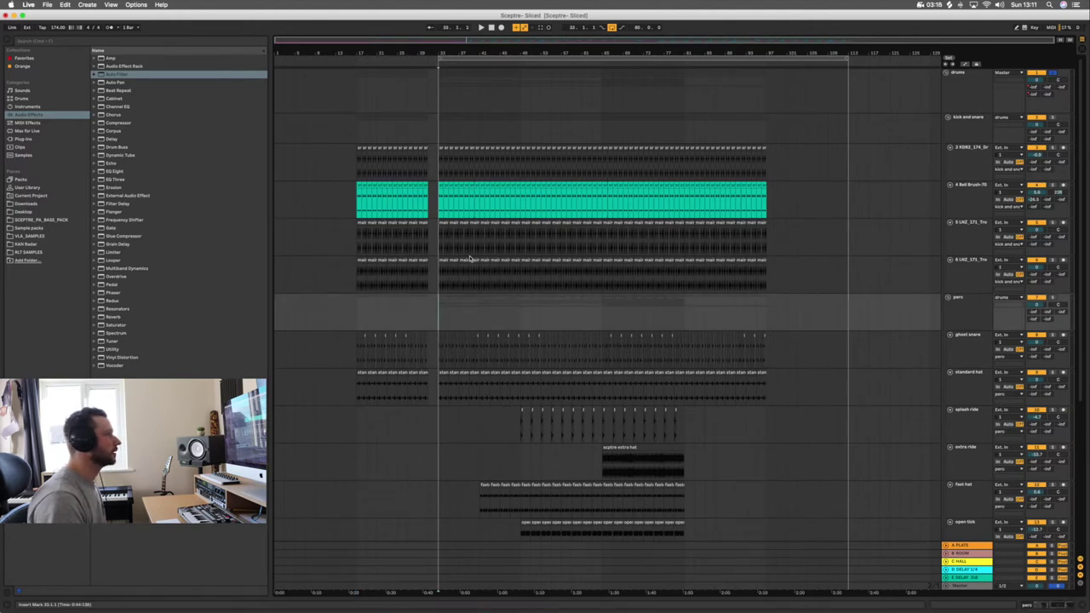
Step: Examine the tracks inside the kick and snare and perc groups, including their clips from bar 33 onward
{"action": "scroll", "coordinate": [472, 257], "scroll_direction": "down", "scroll_amount": 2}
{"action": "scroll", "coordinate": [975, 275], "scroll_direction": "up", "scroll_amount": 2}
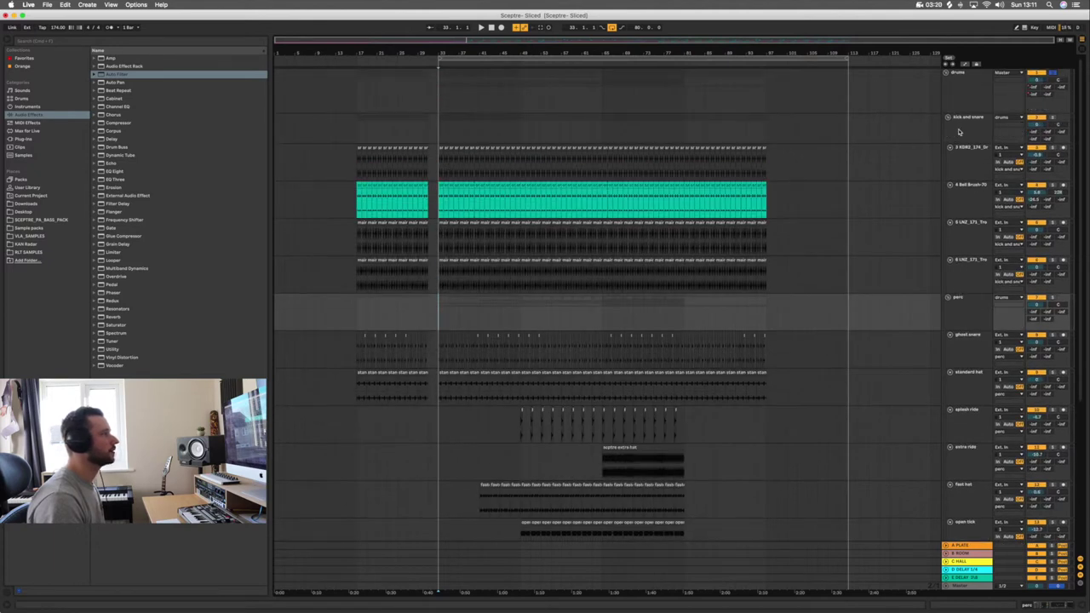
{"action": "scroll", "coordinate": [957, 296], "scroll_direction": "down", "scroll_amount": 1}
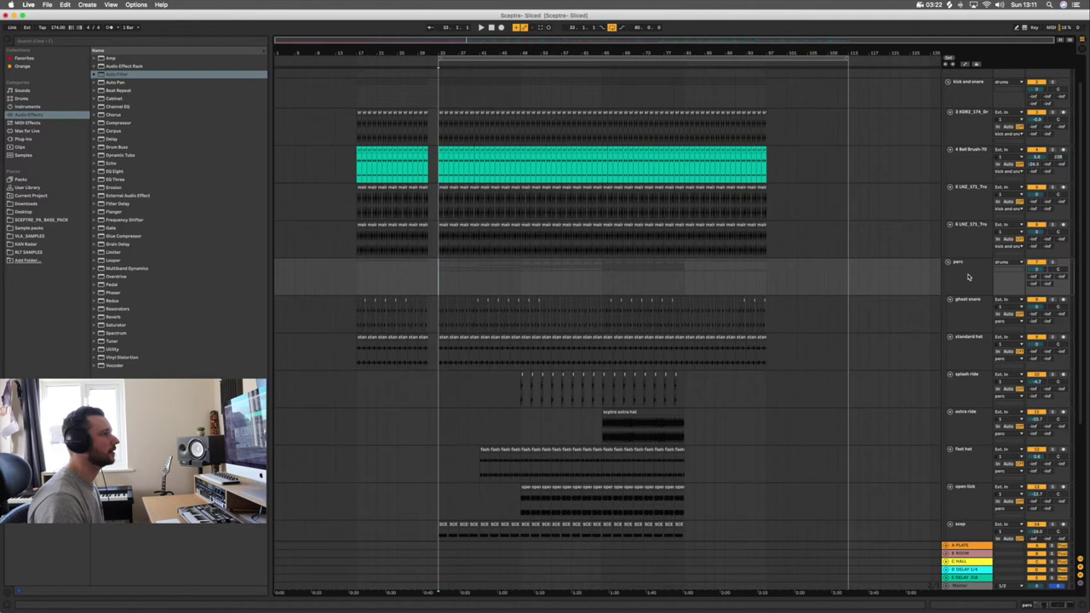
{"action": "scroll", "coordinate": [956, 318], "scroll_direction": "down", "scroll_amount": 1}
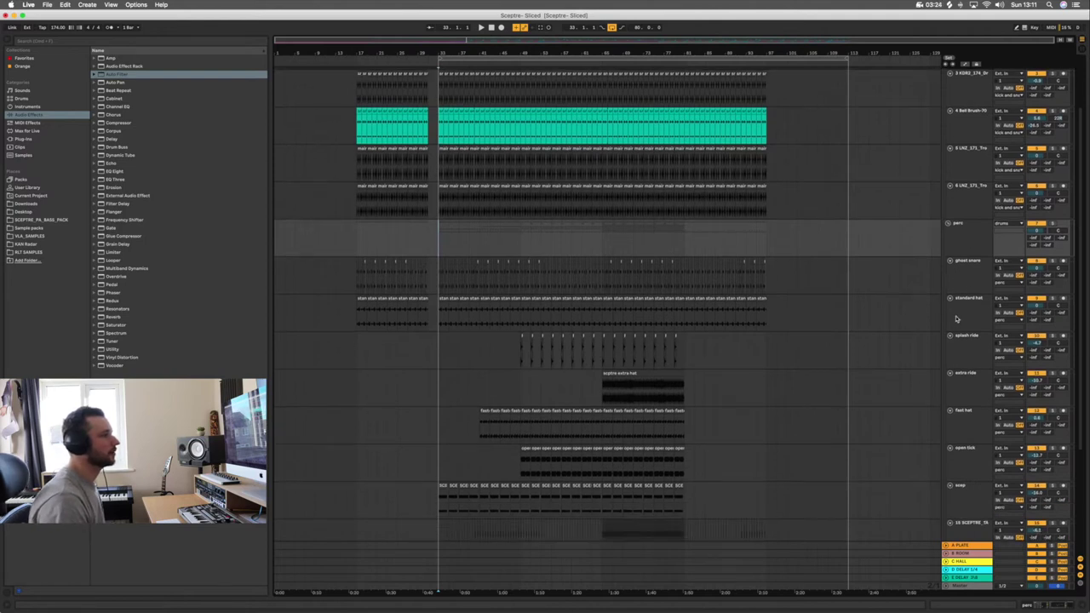
{"action": "scroll", "coordinate": [951, 350], "scroll_direction": "down", "scroll_amount": 3}
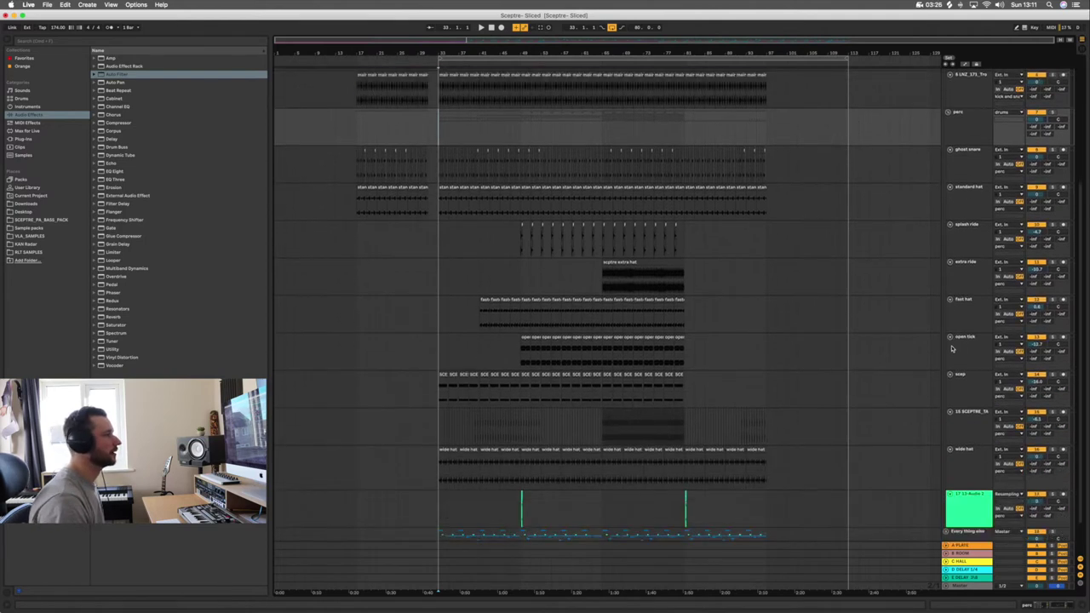
{"action": "scroll", "coordinate": [954, 406], "scroll_direction": "up", "scroll_amount": 3}
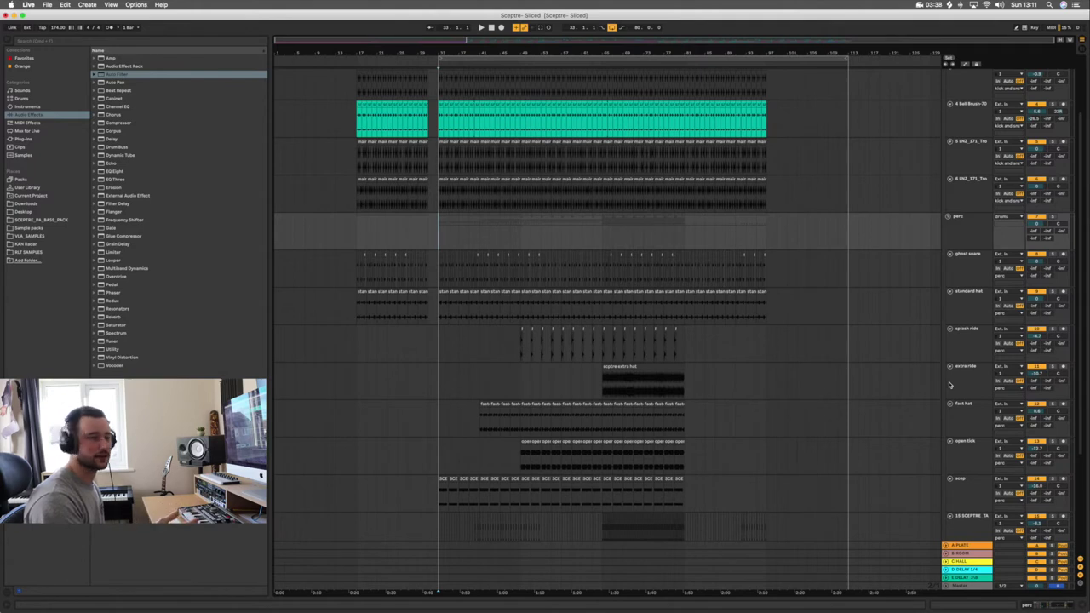
{"action": "scroll", "coordinate": [975, 341], "scroll_direction": "up", "scroll_amount": 2}
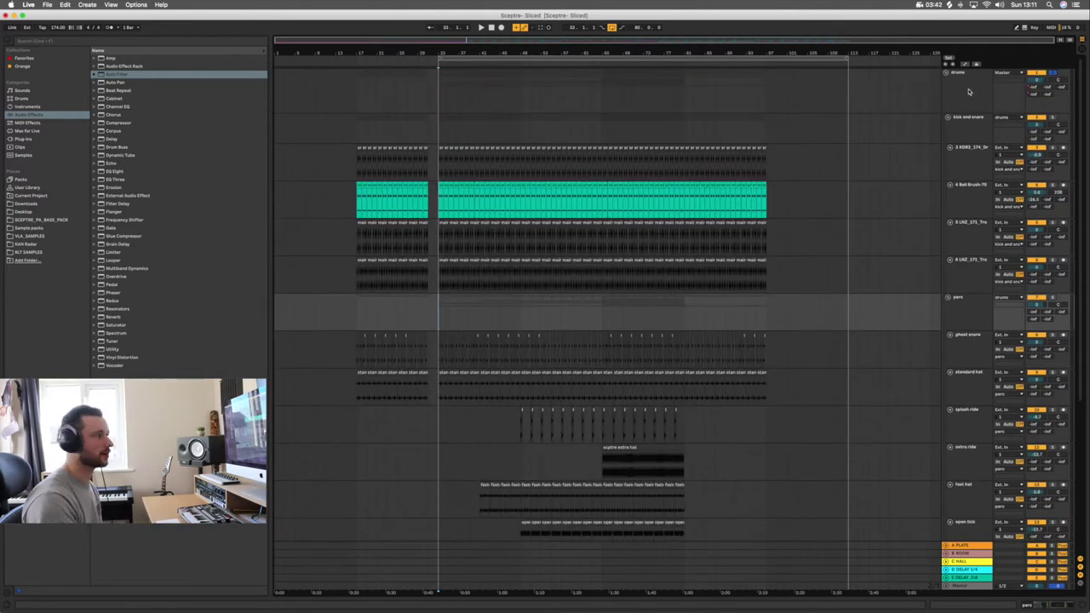
{"action": "left_click_drag", "start_coordinate": [449, 57], "coordinate": [449, 167]}
{"action": "left_click_drag", "start_coordinate": [398, 57], "coordinate": [396, 57]}
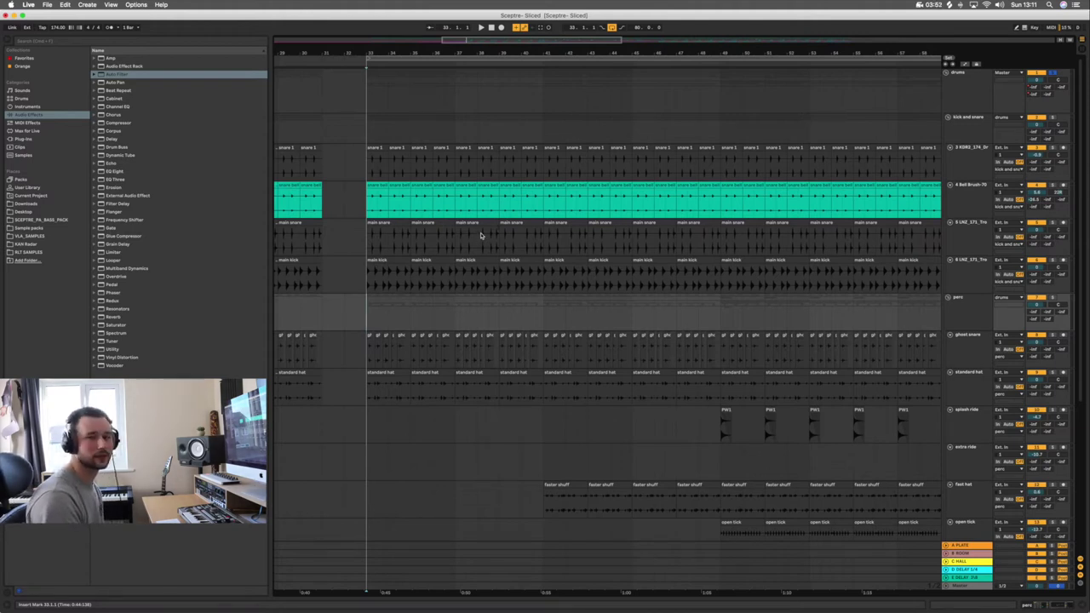
{"action": "scroll", "coordinate": [493, 236], "scroll_direction": "down", "scroll_amount": 3}
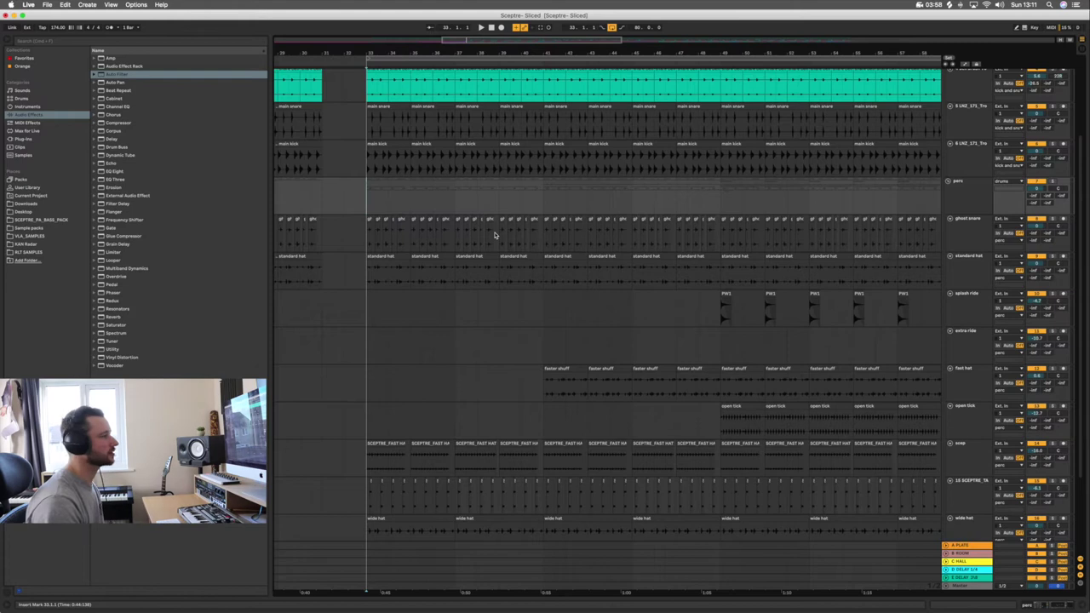
{"action": "scroll", "coordinate": [515, 232], "scroll_direction": "up", "scroll_amount": 3}
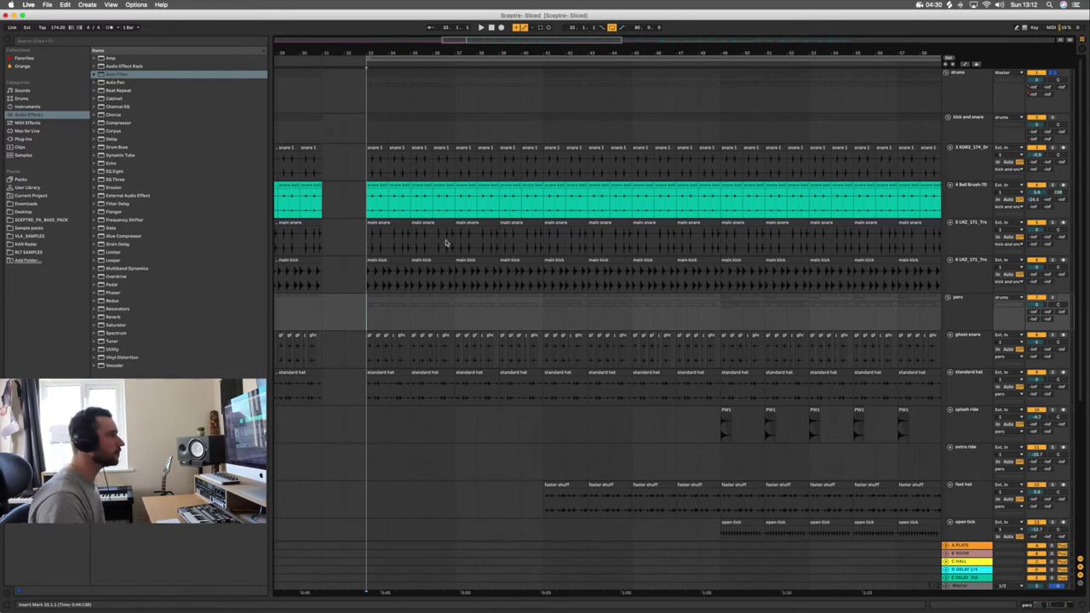
{"action": "scroll", "coordinate": [1022, 153], "scroll_direction": "down", "scroll_amount": 2}
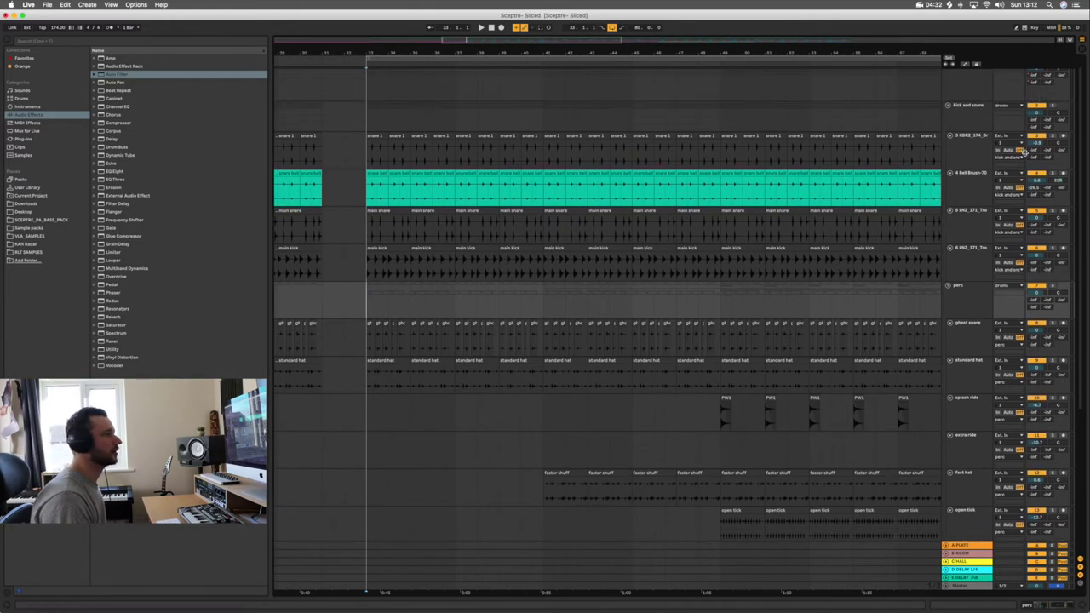
Step: Solo the kick and snare group with its main kick track, and audition the kick pattern from bar 33
{"action": "scroll", "coordinate": [1047, 101], "scroll_direction": "up", "scroll_amount": 2}
{"action": "left_click", "coordinate": [1053, 120]}
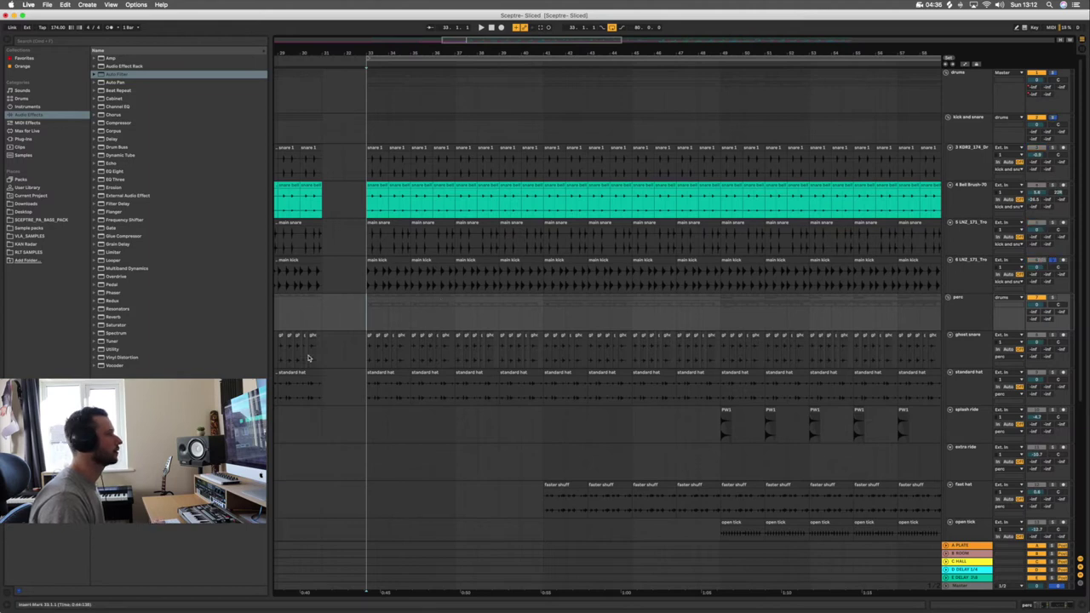
{"action": "left_click", "coordinate": [370, 288]}
{"action": "key", "text": "space"}
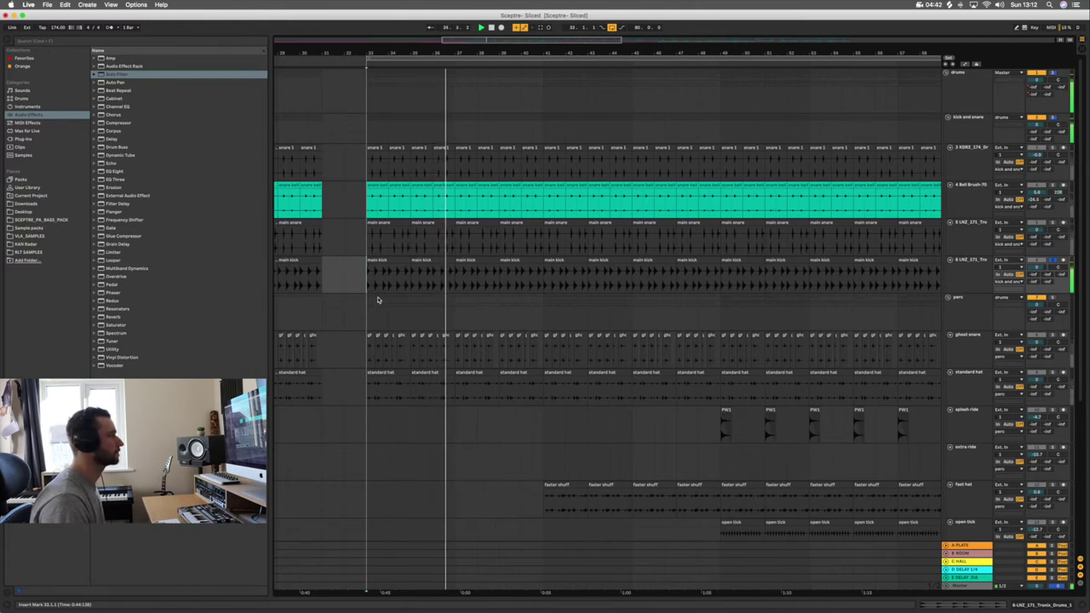
{"action": "key", "text": "space"}
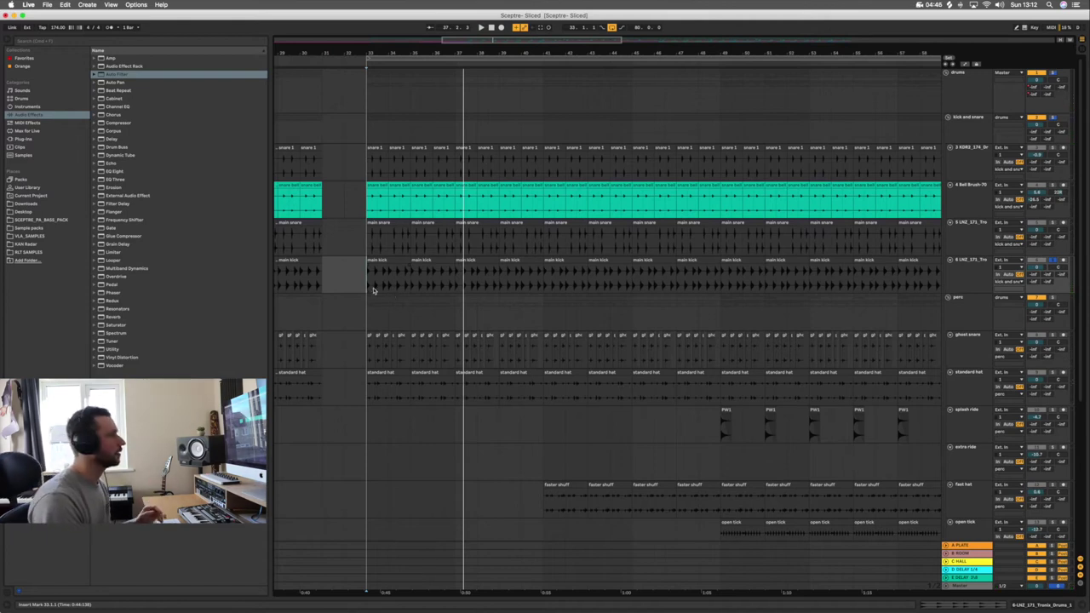
{"action": "left_click_drag", "start_coordinate": [375, 55], "coordinate": [440, 98]}
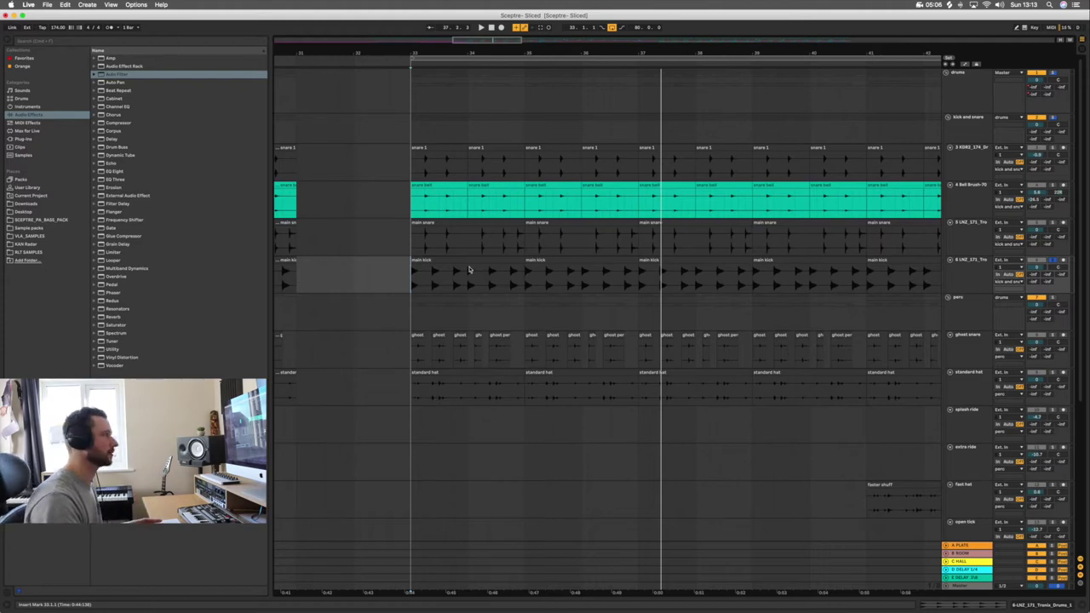
{"action": "scroll", "coordinate": [662, 319], "scroll_direction": "down", "scroll_amount": 2}
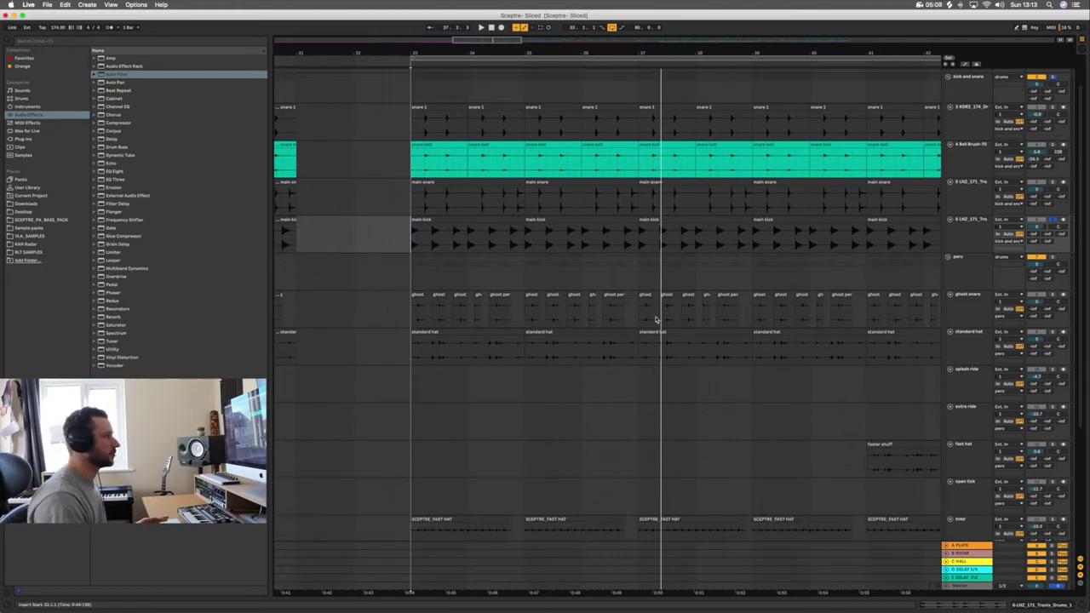
{"action": "key", "text": "space"}
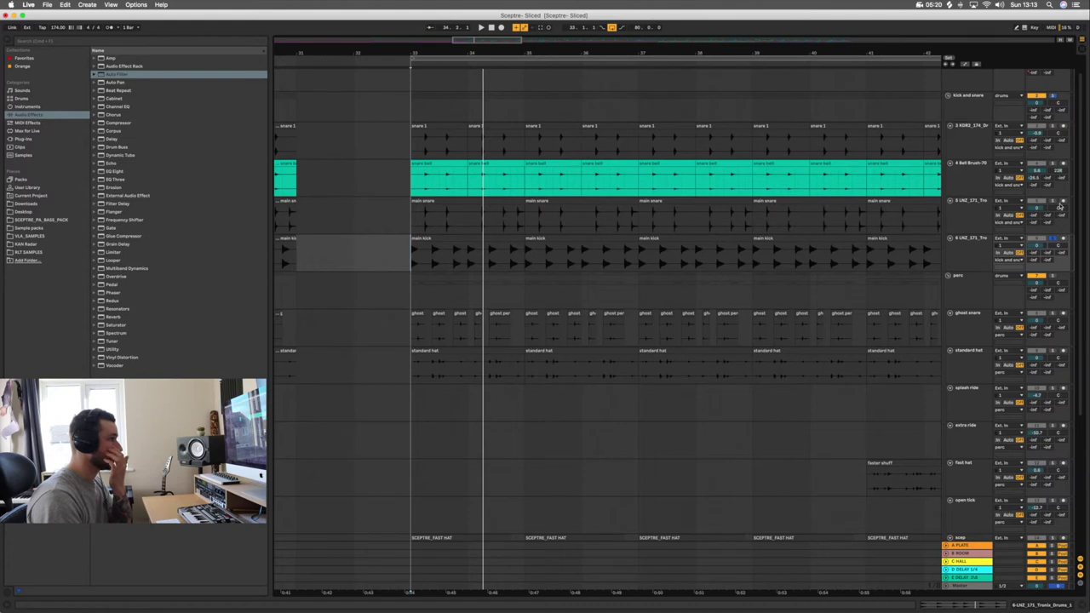
Step: Switch the solo to the main snare track and audition it from bar 33
{"action": "left_click", "coordinate": [412, 219]}
{"action": "key", "text": "space"}
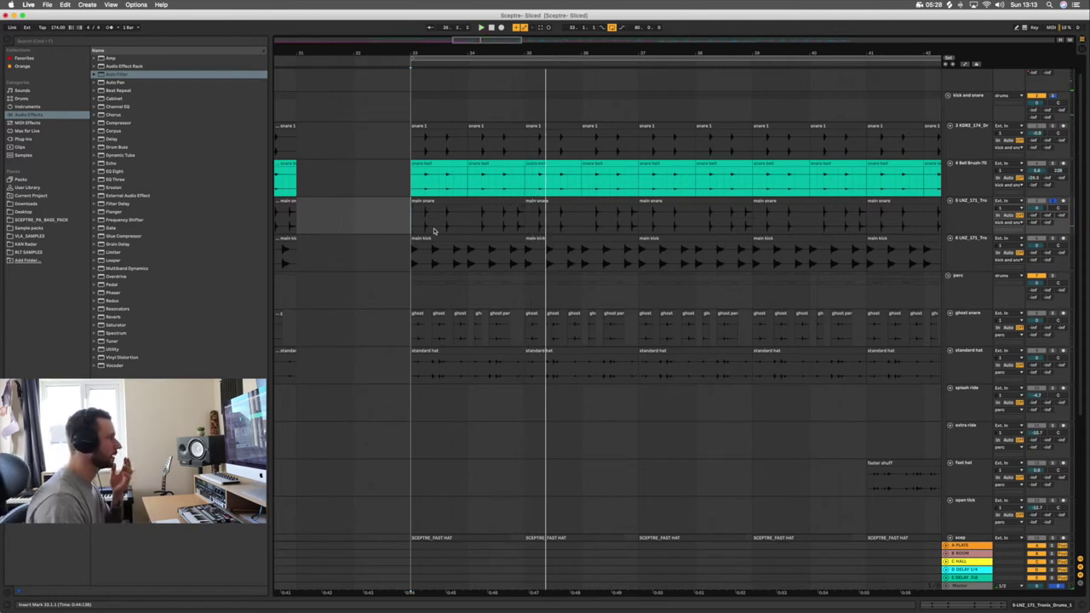
{"action": "key", "text": "space"}
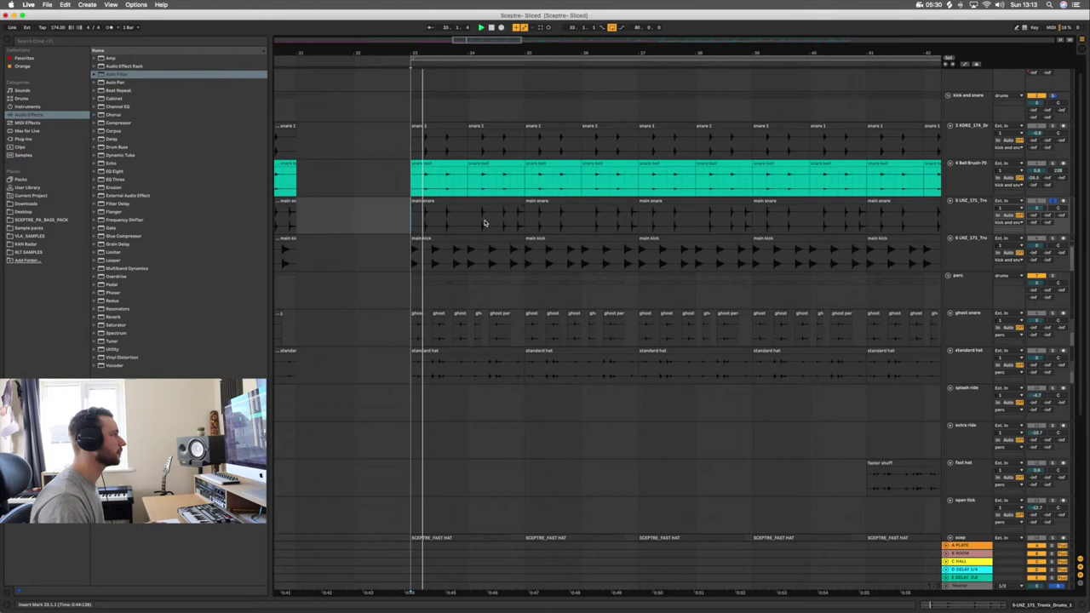
{"action": "key", "text": "space"}
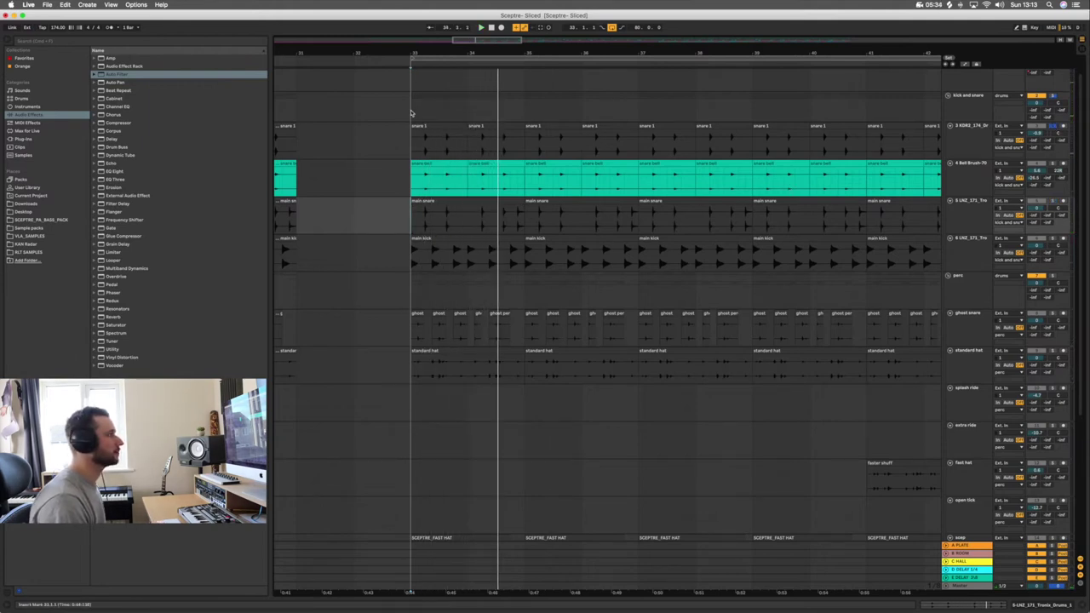
Step: Solo the snare 1 track instead and audition its first clip from bar 33
{"action": "left_click", "coordinate": [412, 147]}
{"action": "key", "text": "space"}
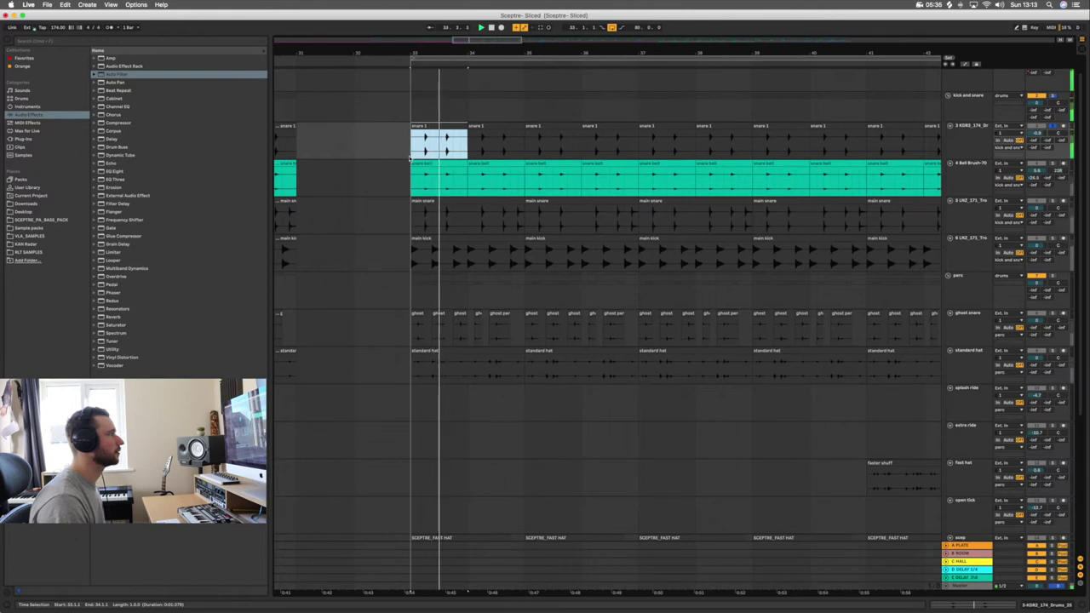
{"action": "key", "text": "space"}
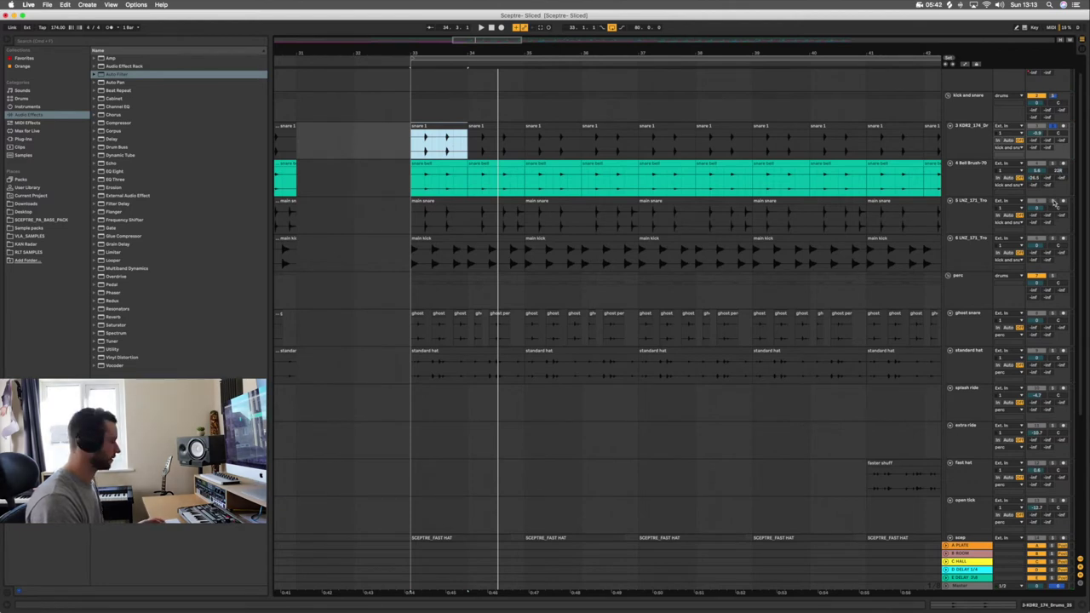
Step: Play the drums from bar 33 and return the solo to the main snare track
{"action": "left_click", "coordinate": [1054, 203], "text": "super"}
{"action": "key", "text": "space"}
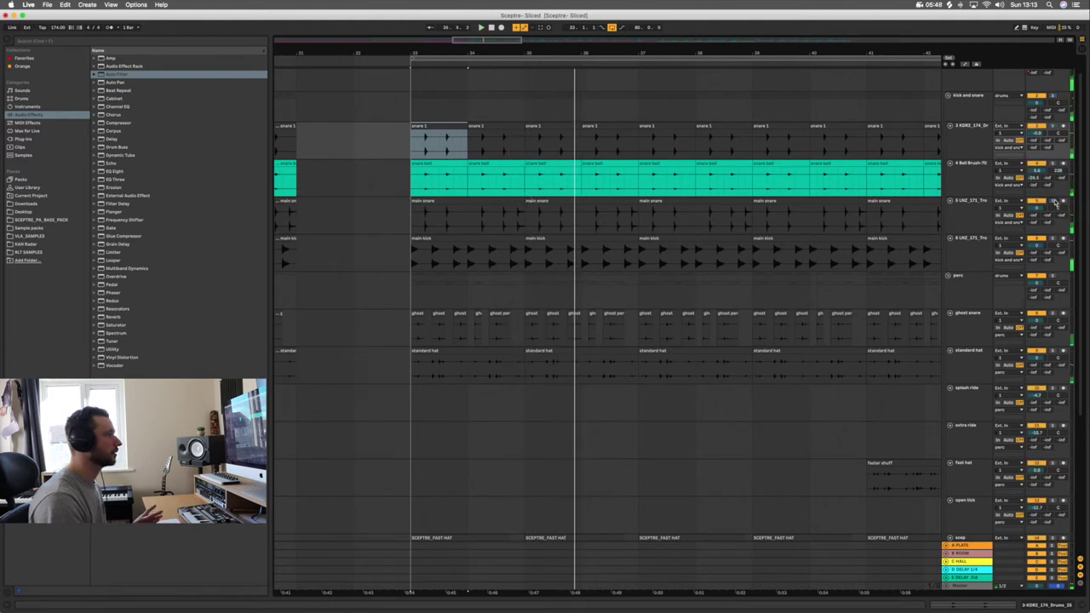
{"action": "left_click", "coordinate": [1054, 202]}
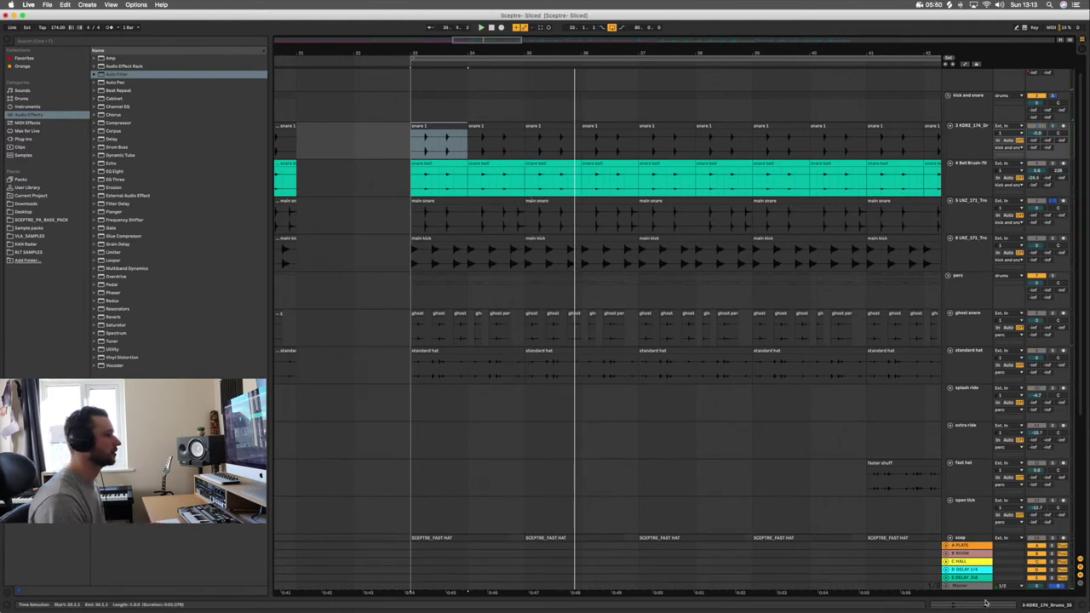
Step: Open the SPAN analyzer on the Master track and play the soloed main snare to view its spectrum
{"action": "left_click", "coordinate": [981, 584]}
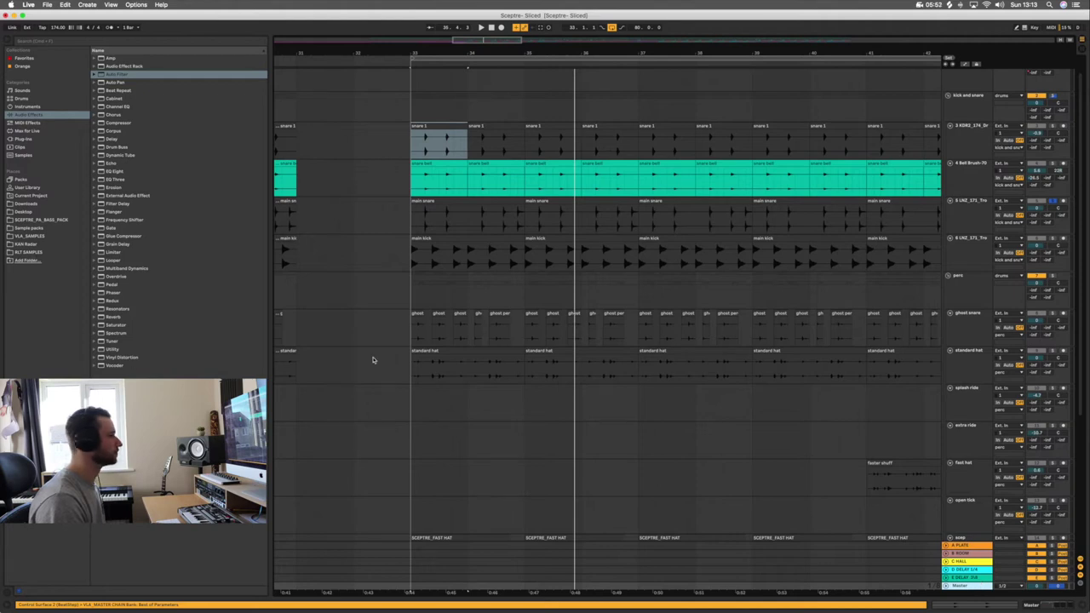
{"action": "left_click", "coordinate": [1054, 605]}
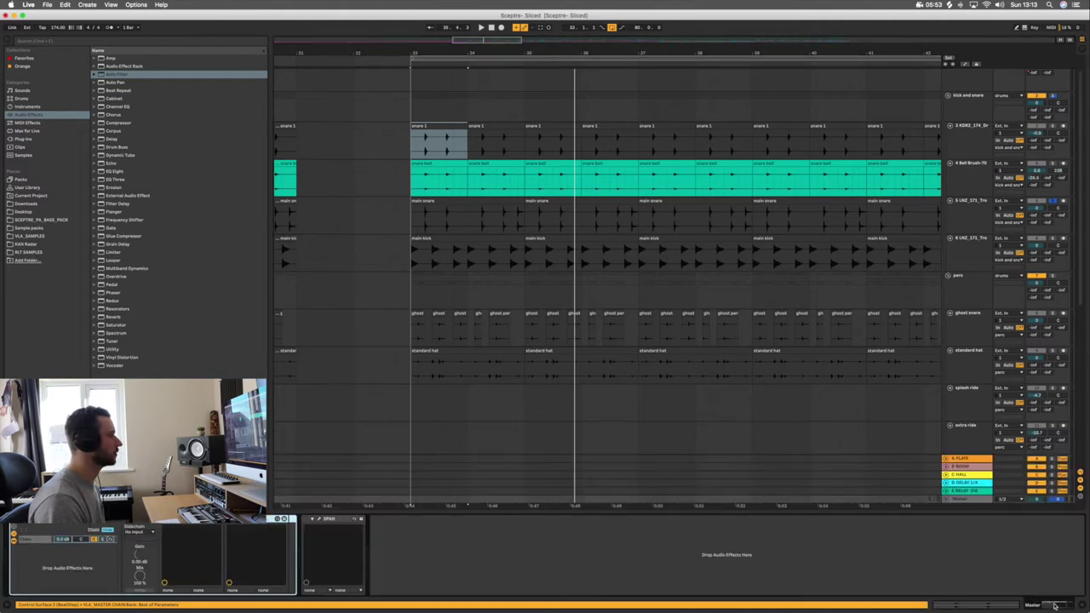
{"action": "left_click", "coordinate": [320, 521]}
{"action": "key", "text": "space"}
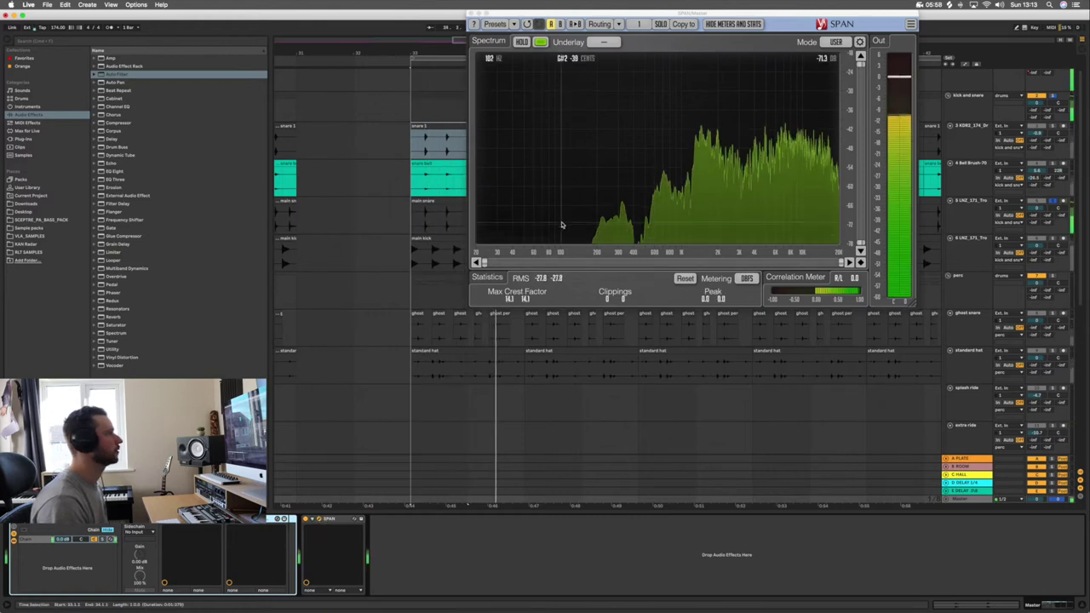
{"action": "key", "text": "space"}
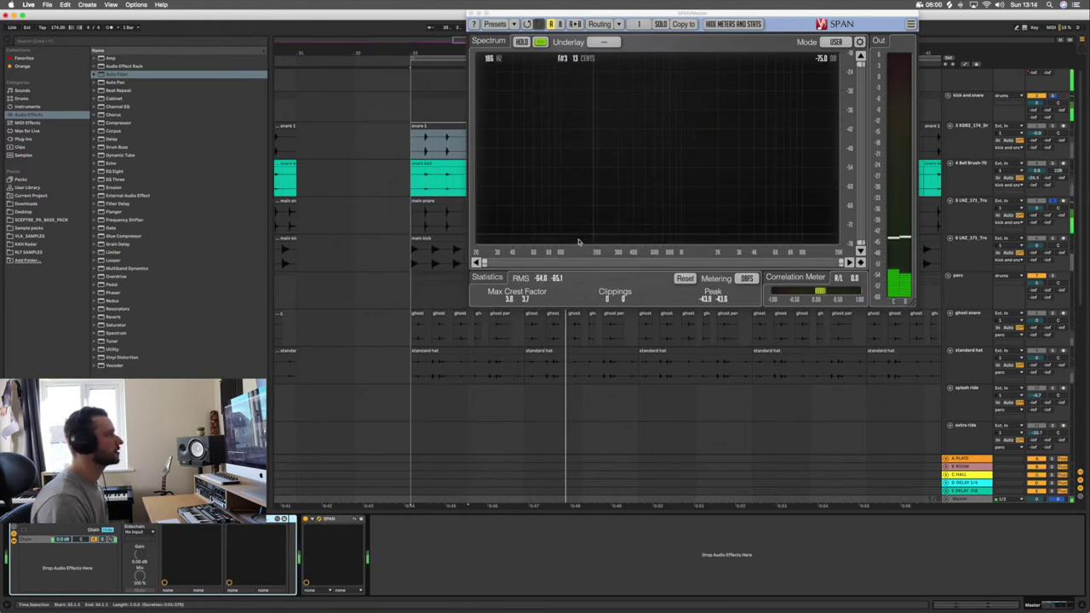
Step: Replay the soloed main snare and examine its spectrum in SPAN
{"action": "key", "text": "space"}
{"action": "key", "text": "space"}
{"action": "key", "text": "space"}
{"action": "key", "text": "space"}
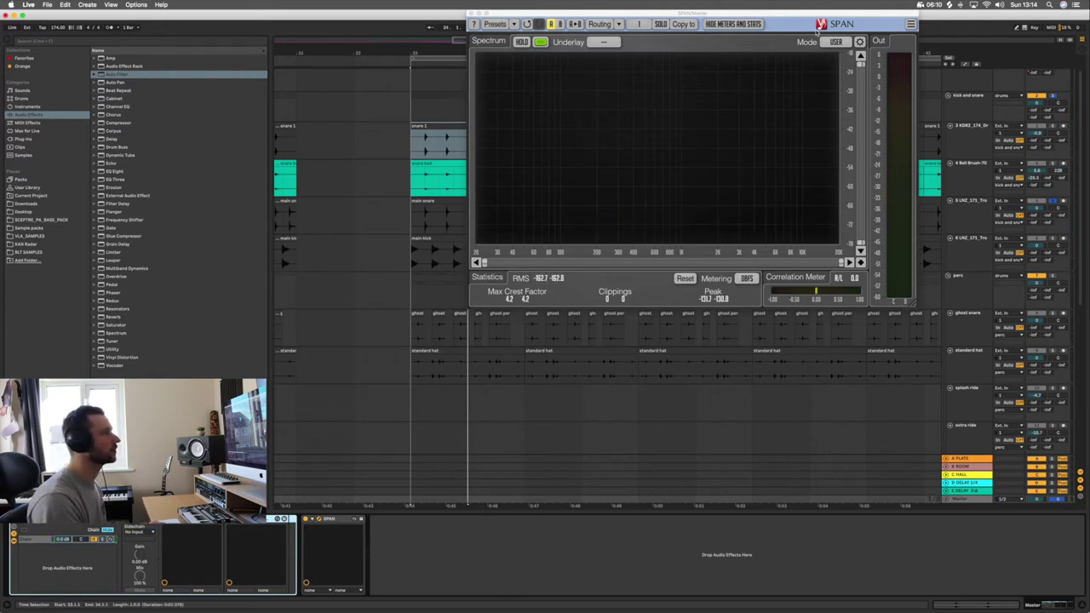
Step: Solo snare 1 together with the main snare and play both from bar 33, moving the SPAN window to view their combined spectrum
{"action": "left_click_drag", "start_coordinate": [807, 16], "coordinate": [856, 290]}
{"action": "left_click", "coordinate": [1053, 126]}
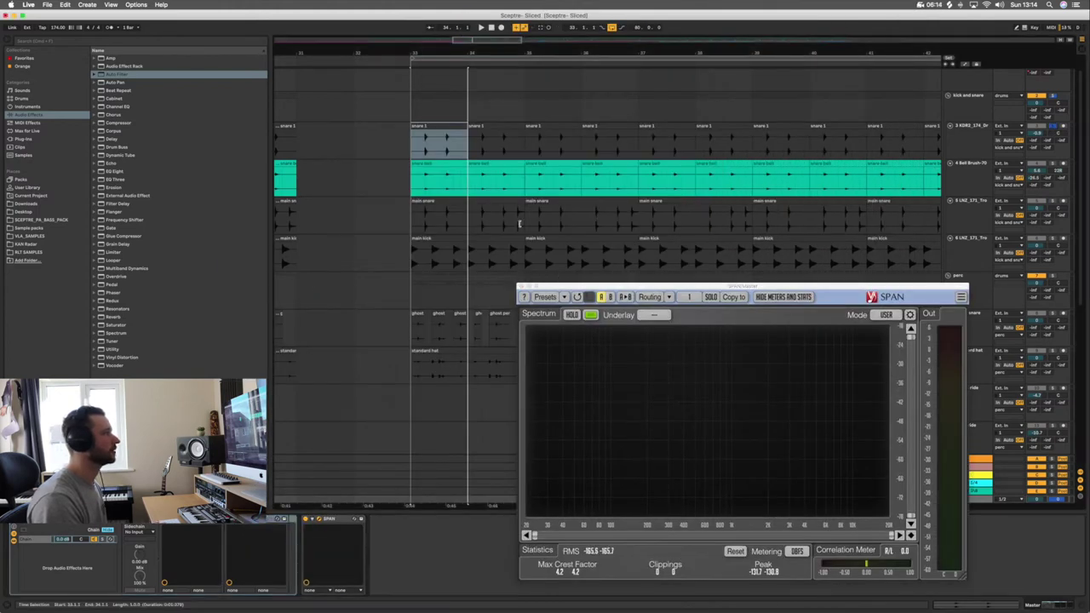
{"action": "key", "text": "space"}
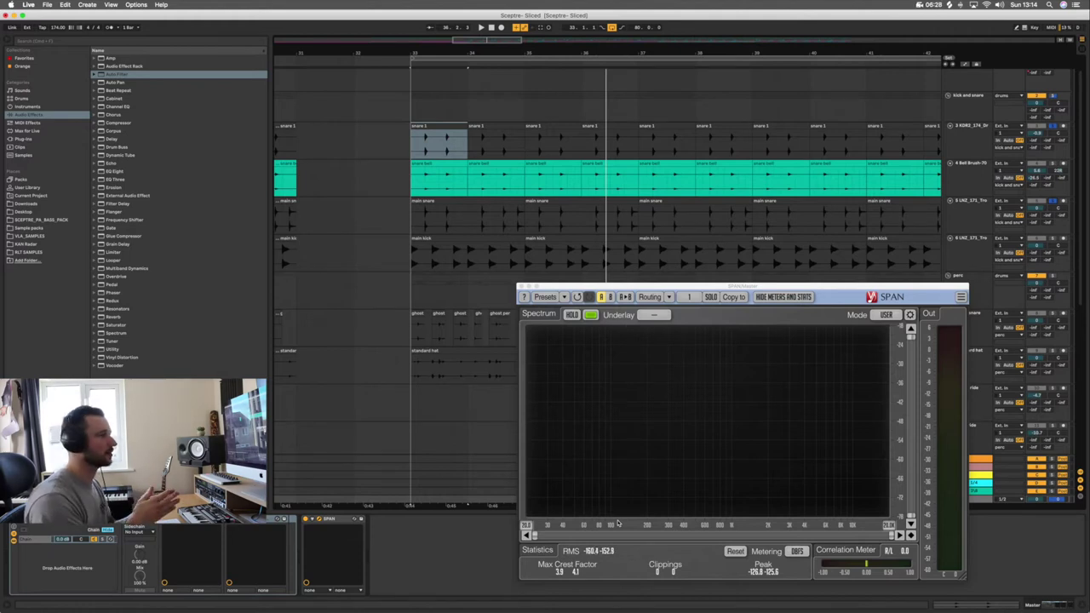
{"action": "key", "text": "space"}
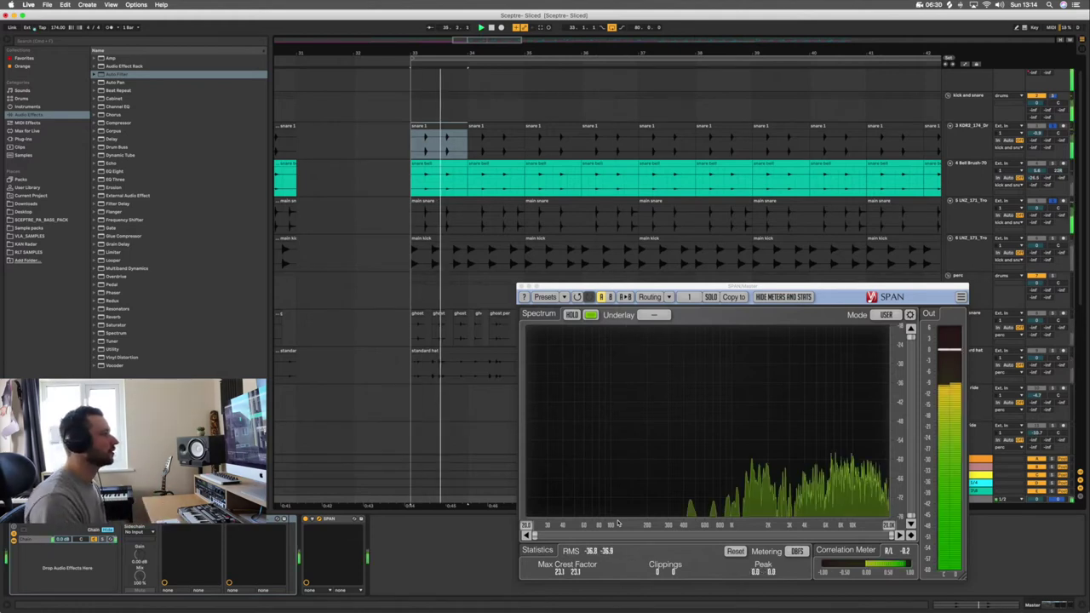
{"action": "key", "text": "space"}
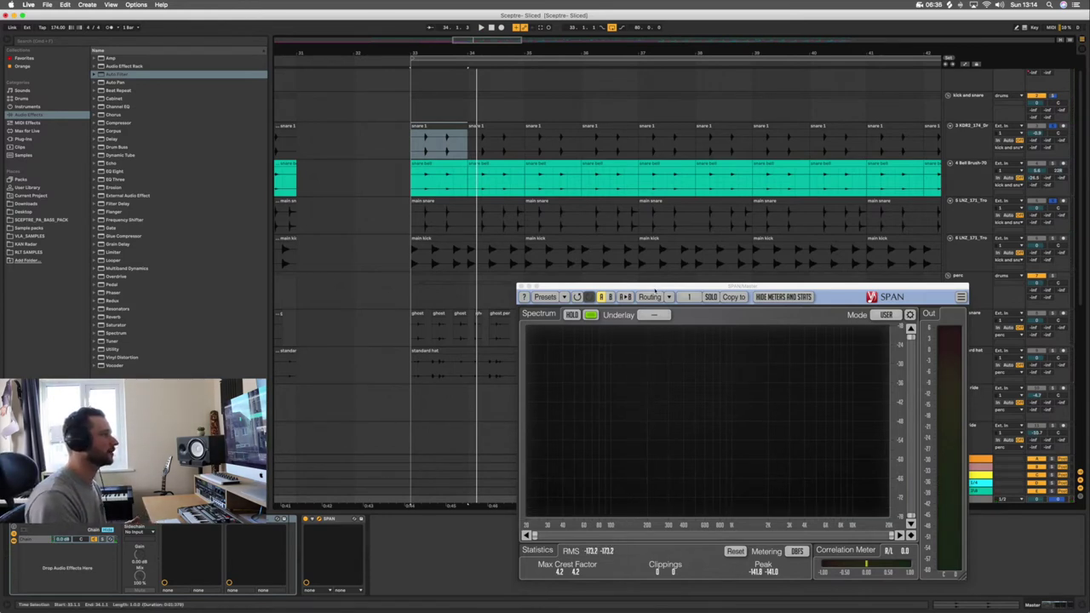
{"action": "left_click_drag", "start_coordinate": [655, 291], "coordinate": [566, 220]}
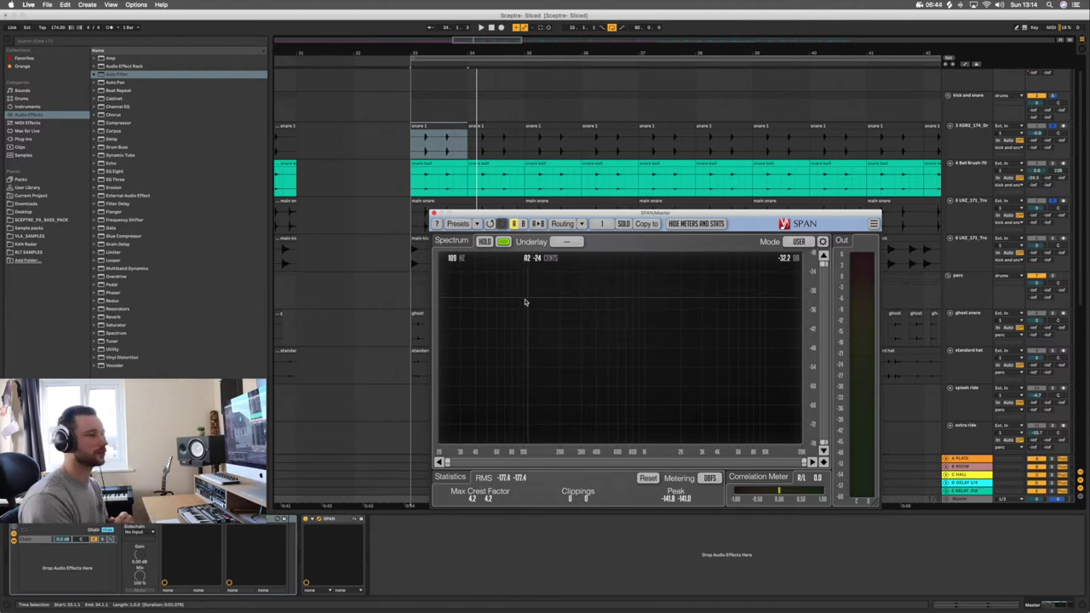
{"action": "key", "text": "space"}
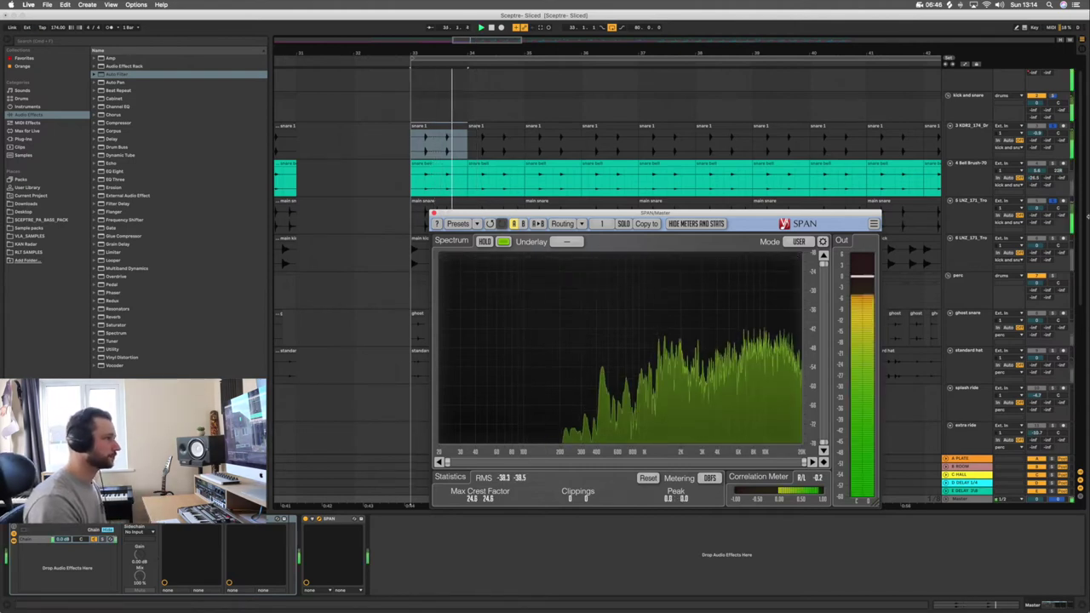
{"action": "key", "text": "space"}
Step: Audition the snare bell track on its own, then all three snare layers soloed together, examining their spectrum in SPAN
{"action": "key", "text": "space"}
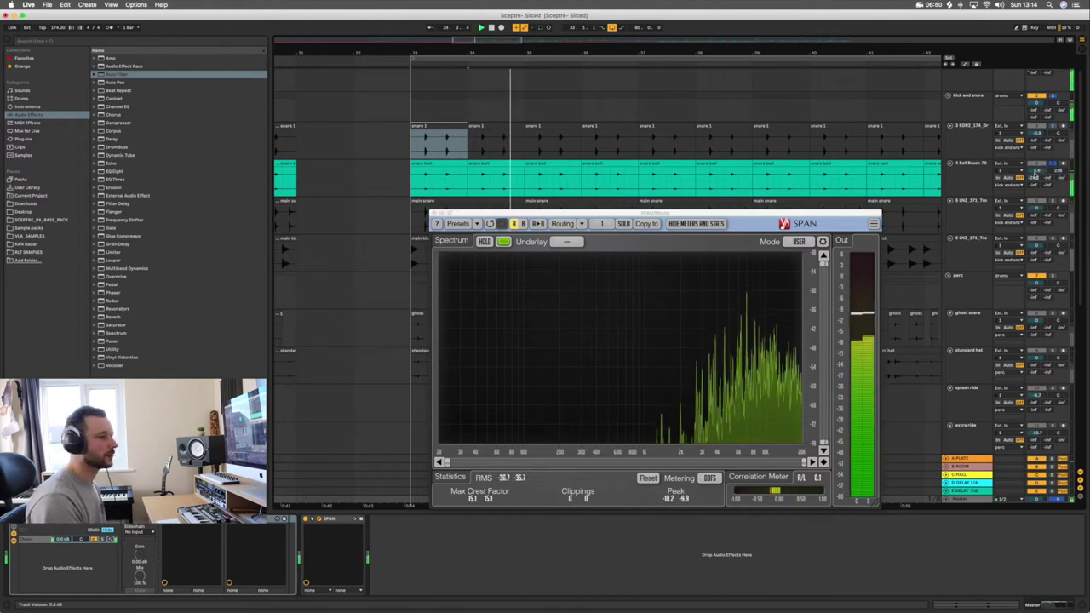
{"action": "key", "text": "space"}
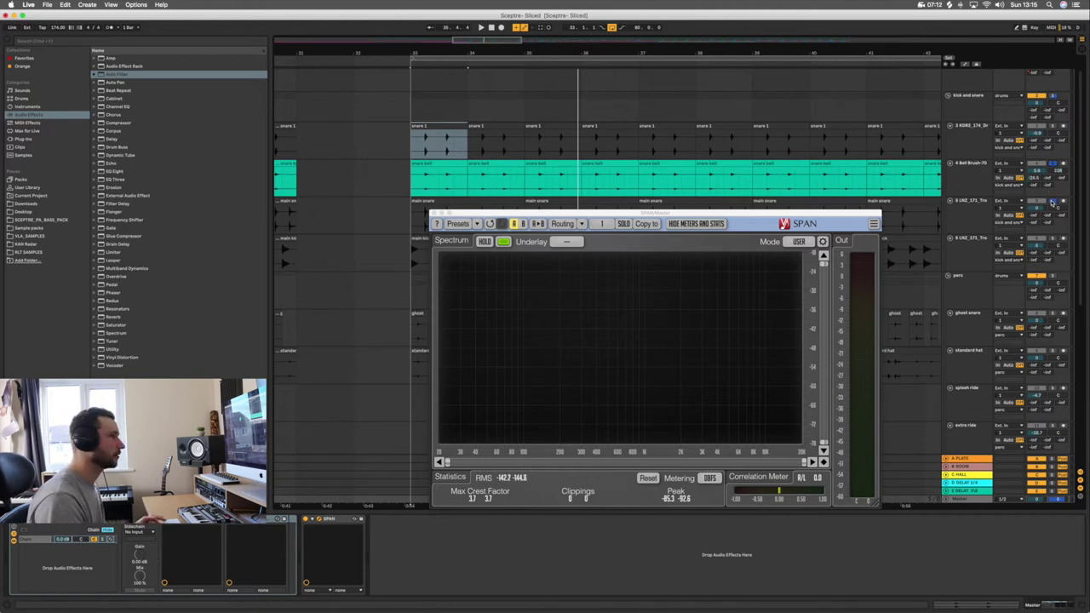
{"action": "key", "text": "space"}
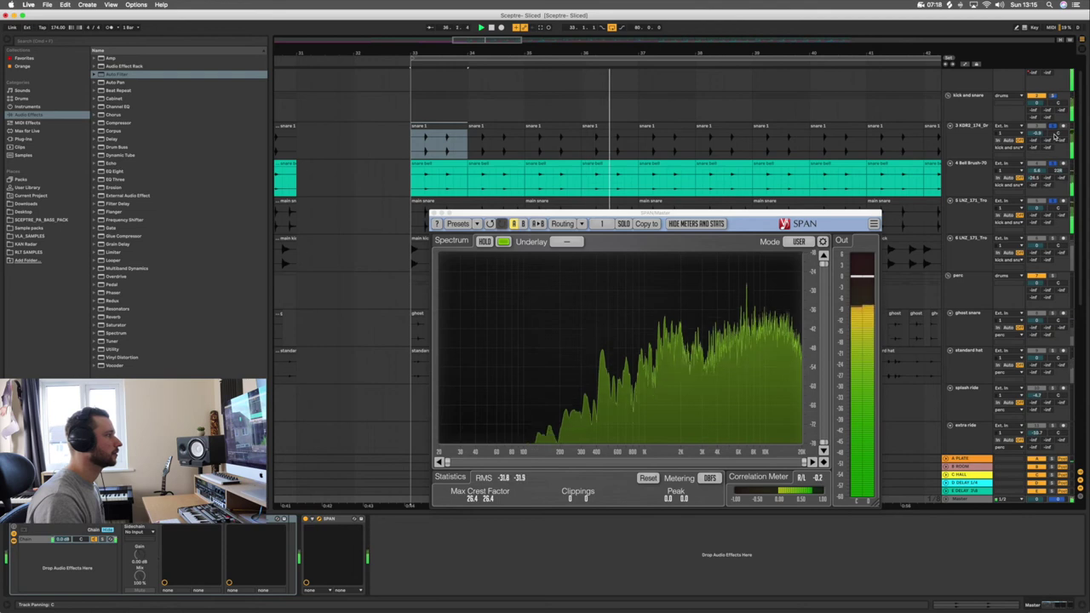
{"action": "key", "text": "space"}
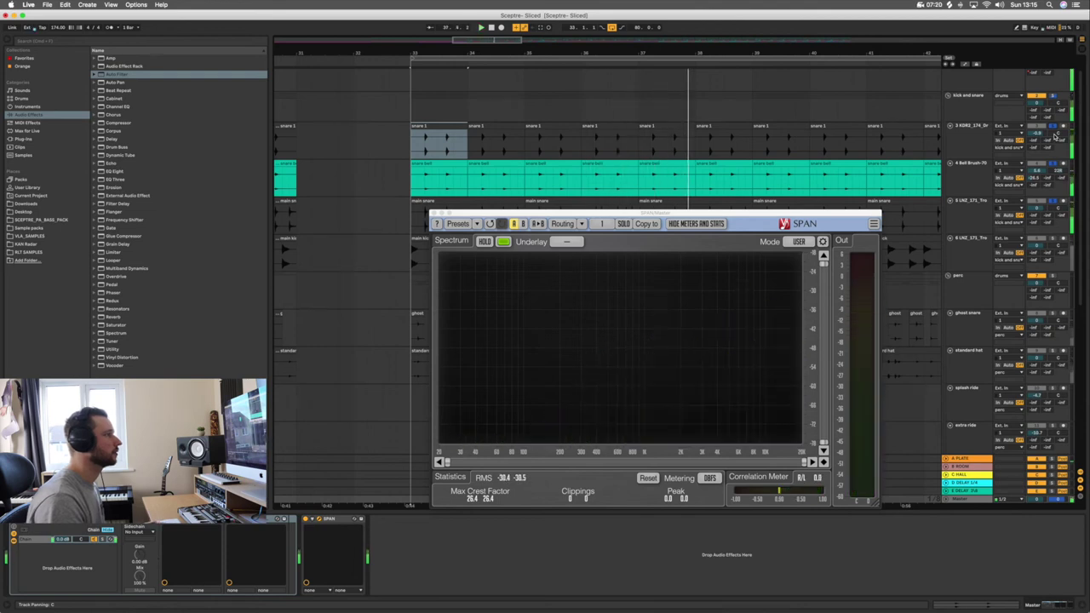
Step: Solo the whole kick and snare group, play it to examine its full spectrum, and close the SPAN window
{"action": "left_click", "coordinate": [1054, 128]}
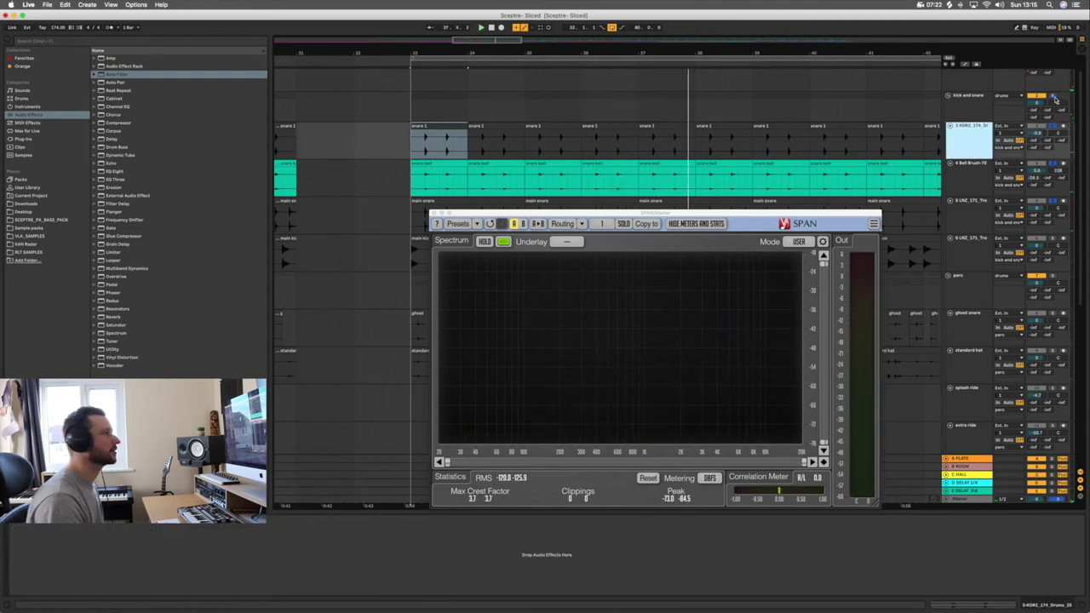
{"action": "key", "text": "space"}
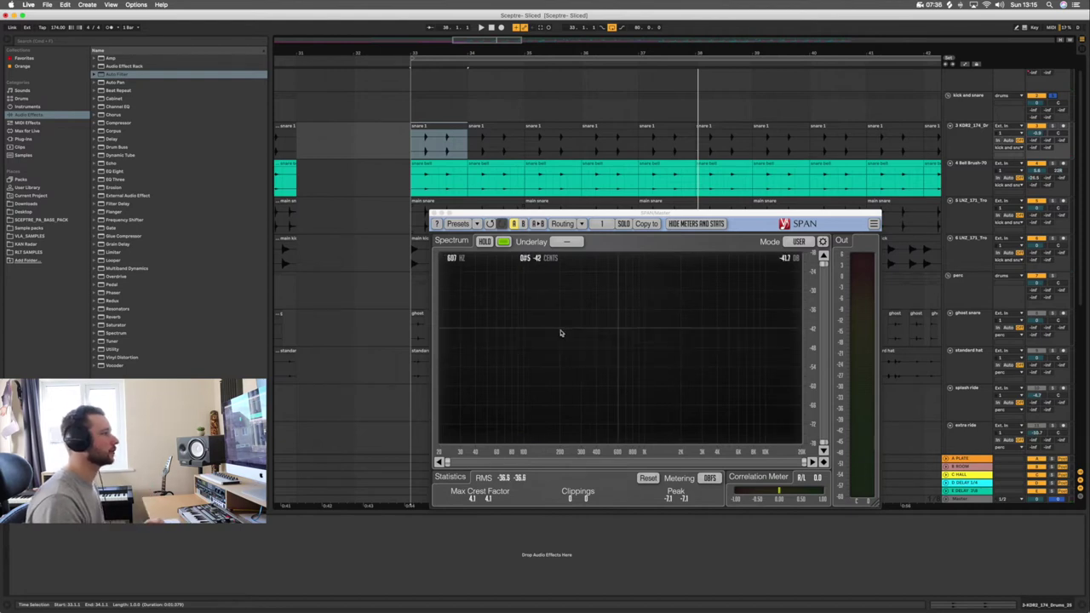
{"action": "key", "text": "space"}
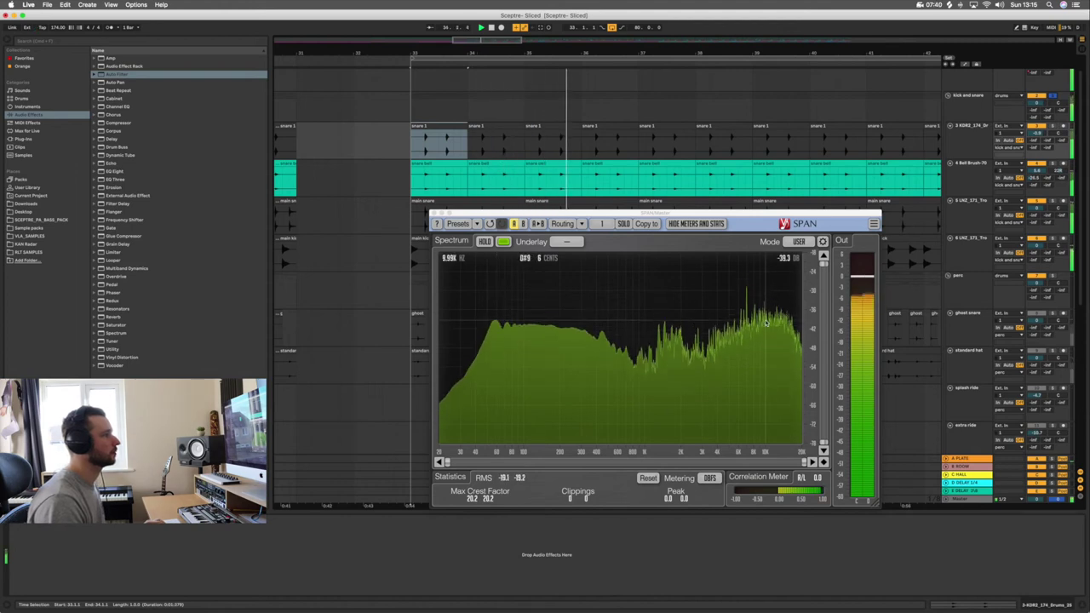
{"action": "key", "text": "space"}
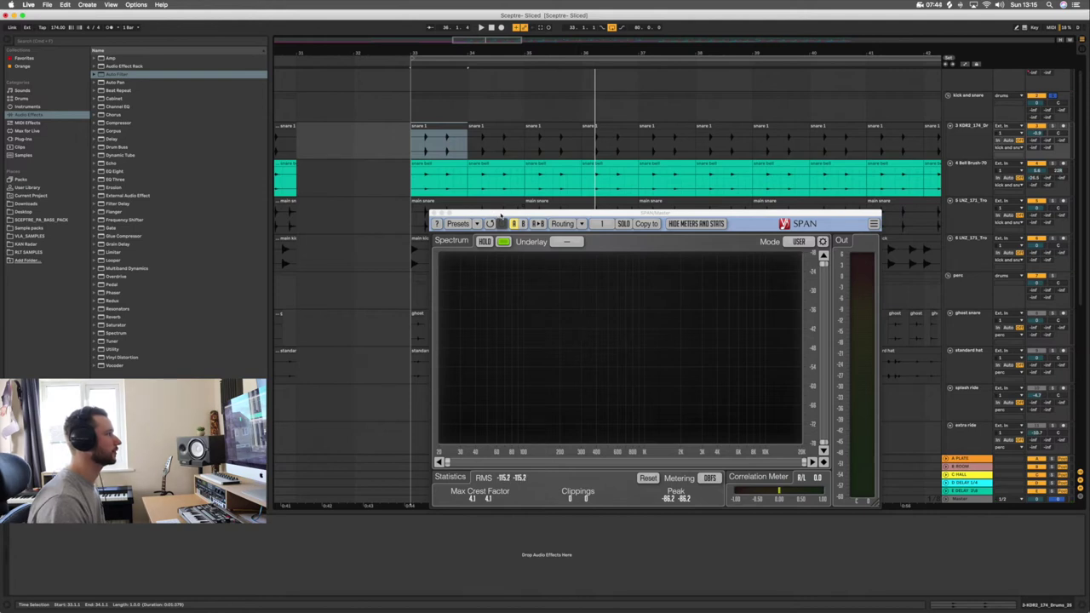
{"action": "left_click_drag", "start_coordinate": [500, 215], "coordinate": [511, 304]}
{"action": "left_click", "coordinate": [443, 303]}
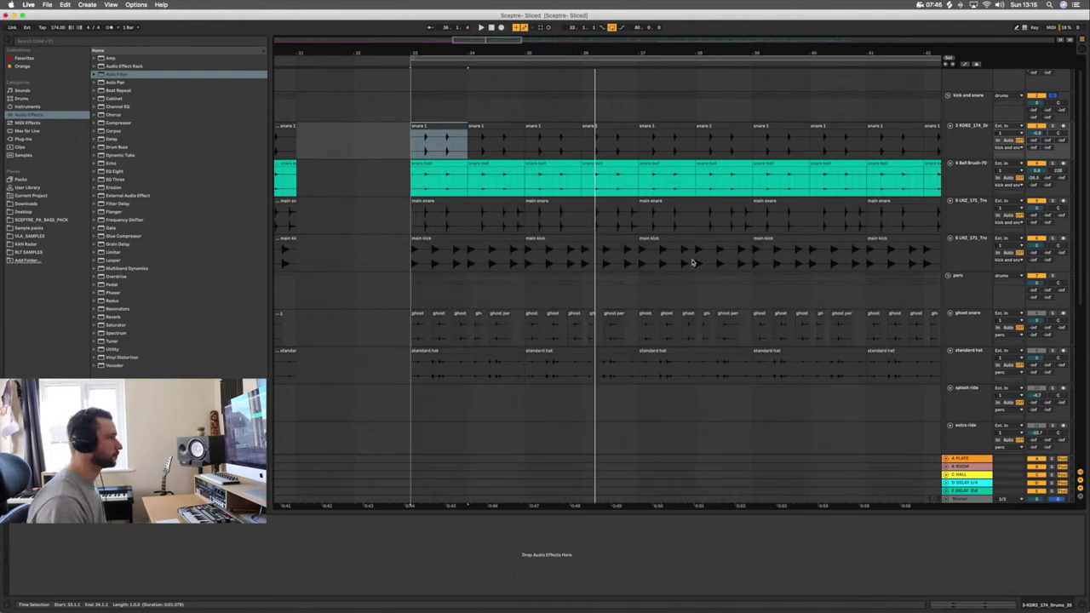
Step: Reorder the percussion tracks so scep sits below standard hat, followed by fast hat and open tick
{"action": "scroll", "coordinate": [585, 300], "scroll_direction": "down", "scroll_amount": 2}
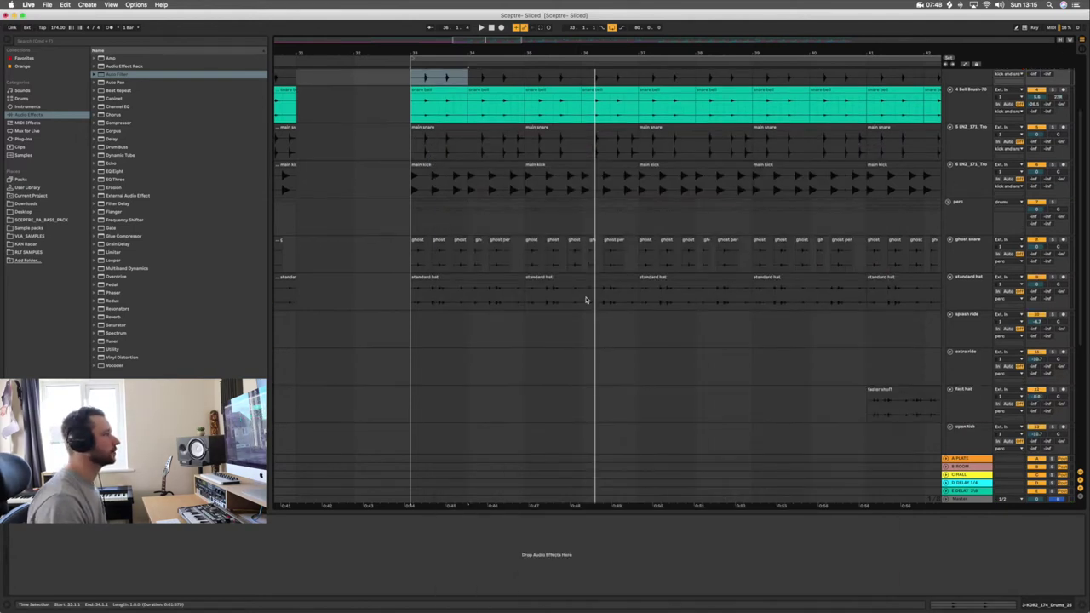
{"action": "scroll", "coordinate": [586, 300], "scroll_direction": "down", "scroll_amount": 1}
{"action": "left_click_drag", "start_coordinate": [548, 53], "coordinate": [547, 4]}
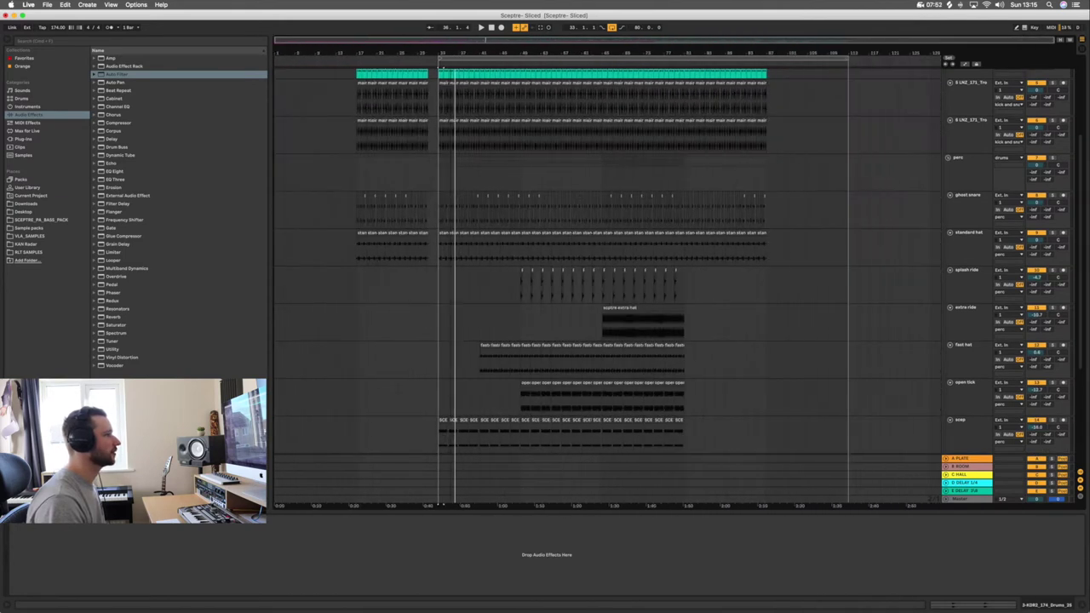
{"action": "left_click_drag", "start_coordinate": [966, 426], "coordinate": [968, 281]}
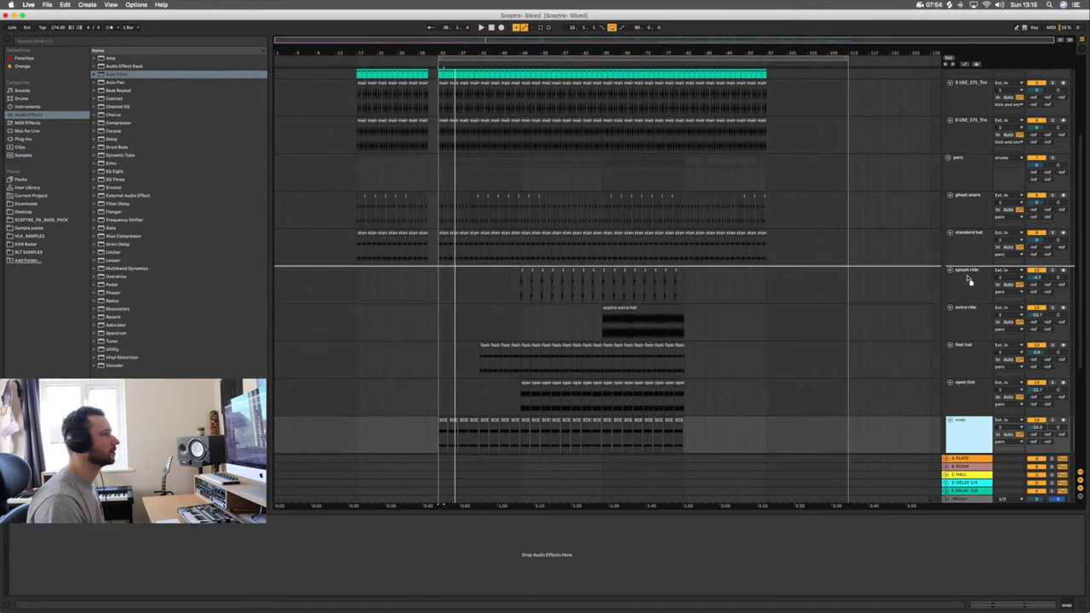
{"action": "left_click_drag", "start_coordinate": [972, 382], "coordinate": [970, 315]}
{"action": "left_click_drag", "start_coordinate": [975, 426], "coordinate": [976, 355]}
Step: Move the wide hat track directly below standard hat and the SCEPTRE_TAMB track directly beneath it
{"action": "scroll", "coordinate": [675, 364], "scroll_direction": "down", "scroll_amount": 3}
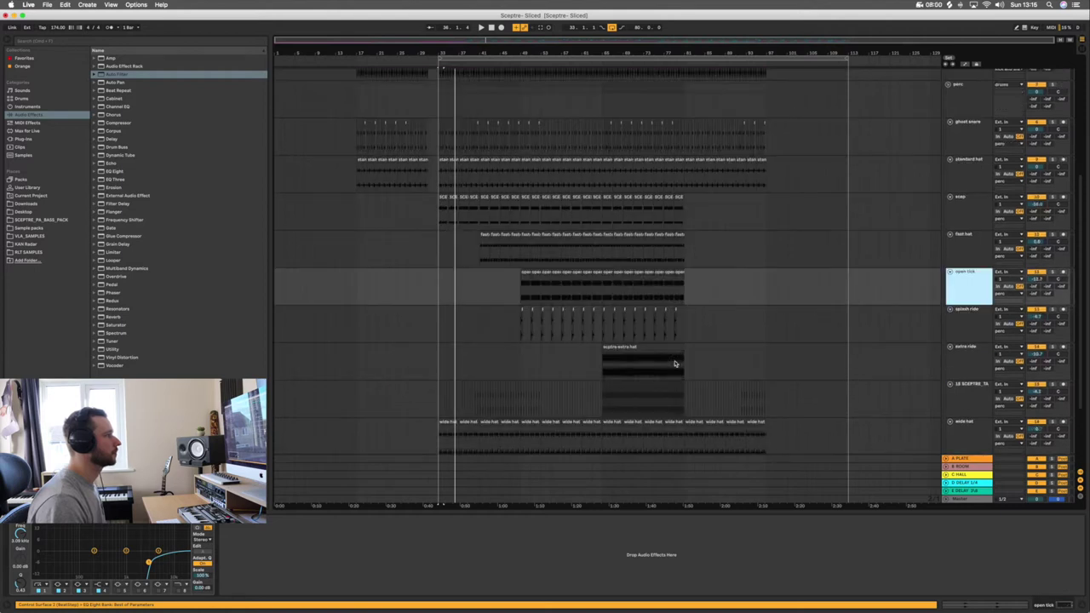
{"action": "left_click_drag", "start_coordinate": [976, 436], "coordinate": [970, 207]}
{"action": "left_click_drag", "start_coordinate": [955, 361], "coordinate": [972, 248]}
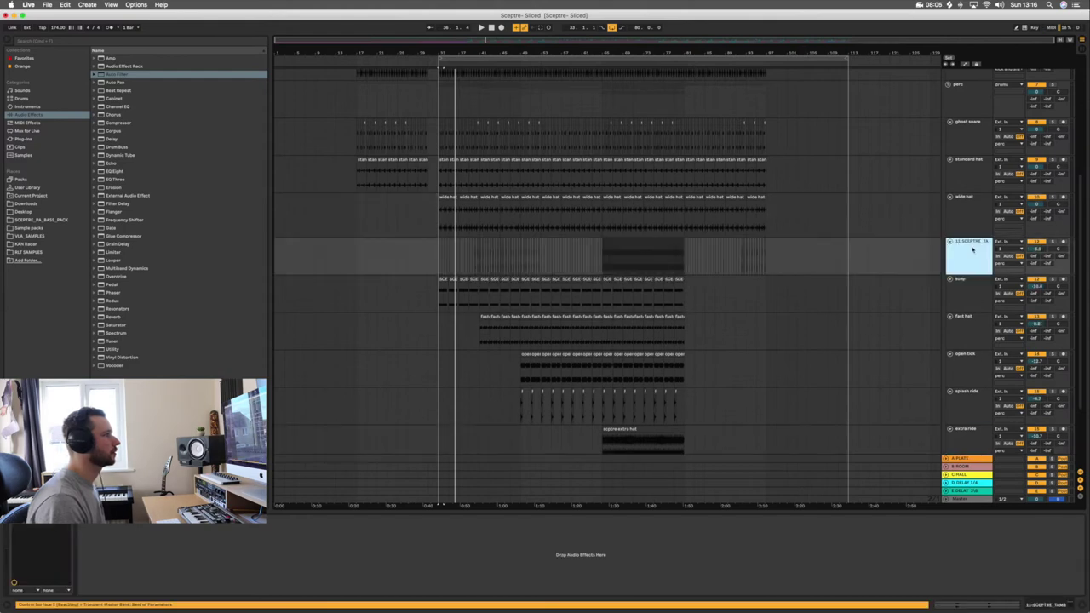
Step: Mute all the individual percussion tracks, from extra ride up through ghost snare
{"action": "scroll", "coordinate": [710, 390], "scroll_direction": "down", "scroll_amount": 3}
{"action": "scroll", "coordinate": [710, 393], "scroll_direction": "up", "scroll_amount": 5}
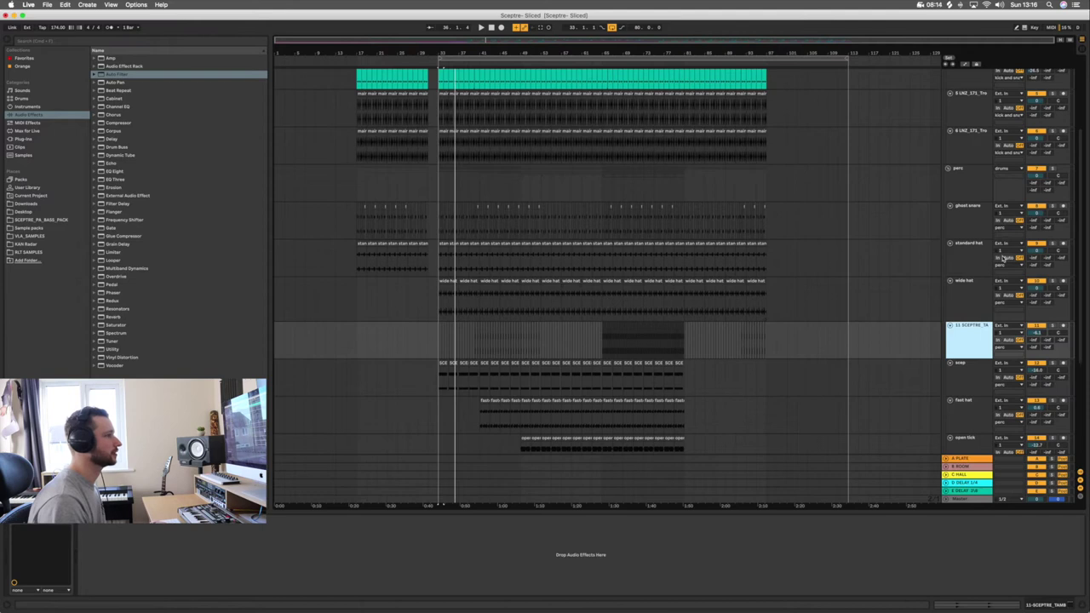
{"action": "scroll", "coordinate": [1019, 339], "scroll_direction": "down", "scroll_amount": 5}
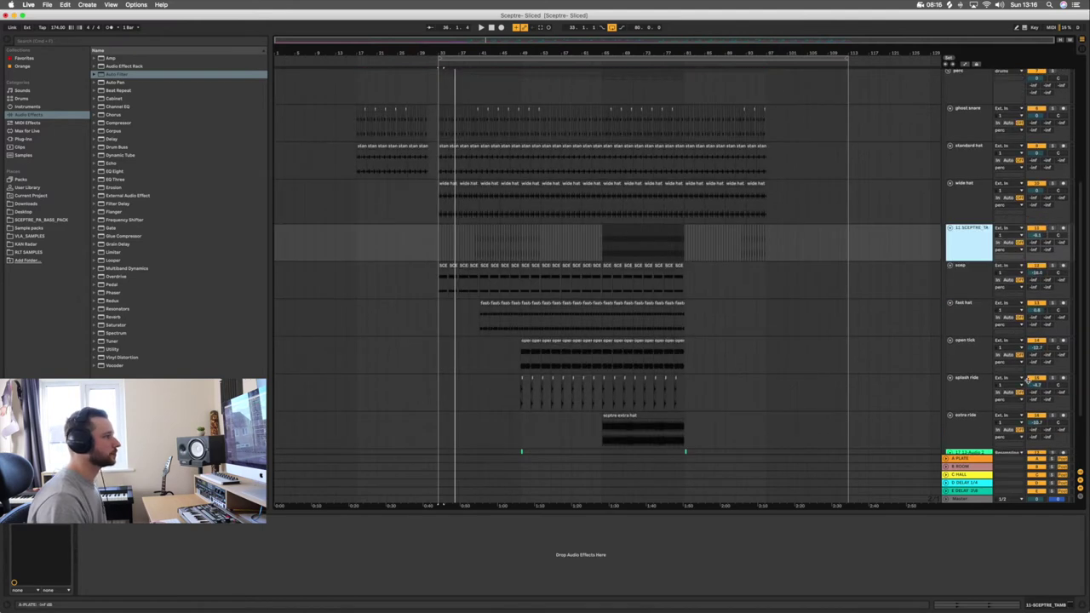
{"action": "left_click", "coordinate": [1036, 415]}
{"action": "left_click", "coordinate": [1037, 378]}
{"action": "left_click", "coordinate": [1036, 341]}
{"action": "left_click", "coordinate": [1036, 304]}
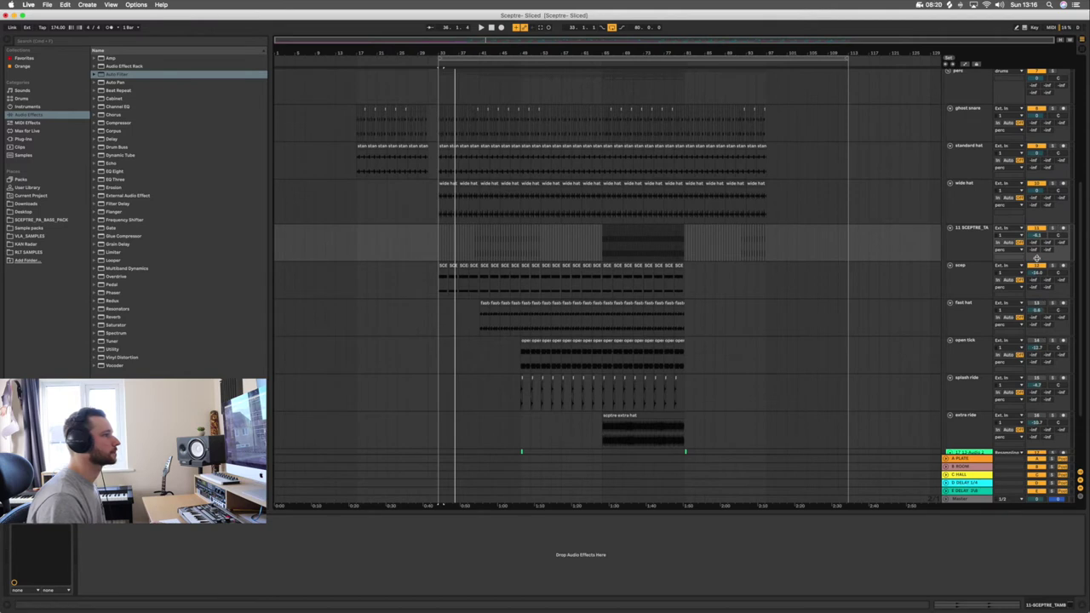
{"action": "left_click", "coordinate": [1037, 266]}
{"action": "left_click", "coordinate": [1037, 229]}
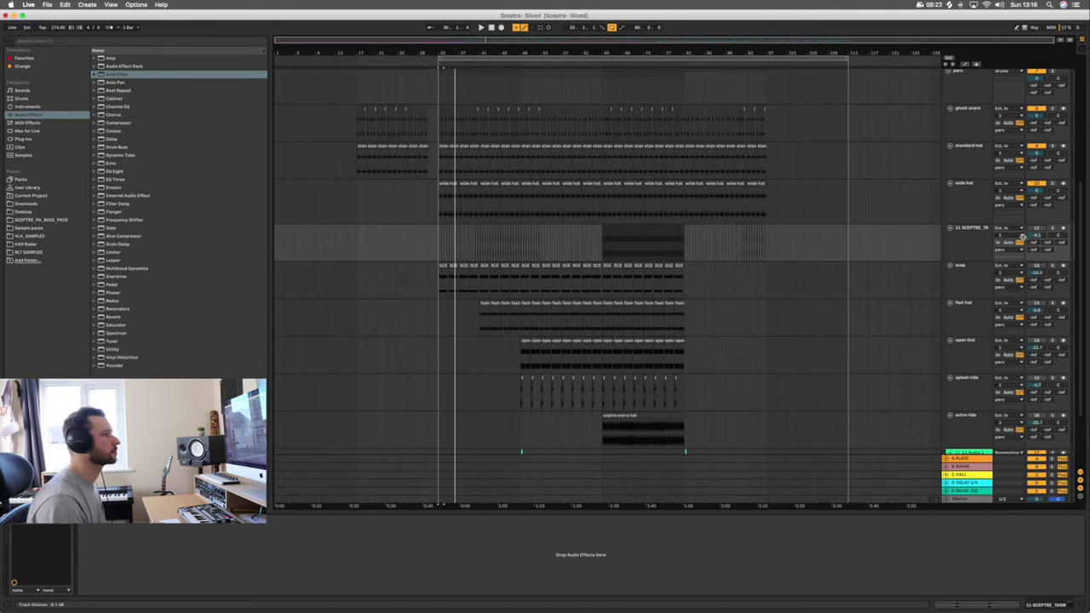
{"action": "scroll", "coordinate": [1038, 221], "scroll_direction": "up", "scroll_amount": 1}
{"action": "left_click", "coordinate": [1037, 198]}
{"action": "scroll", "coordinate": [1039, 194], "scroll_direction": "up", "scroll_amount": 2}
{"action": "left_click", "coordinate": [1037, 181]}
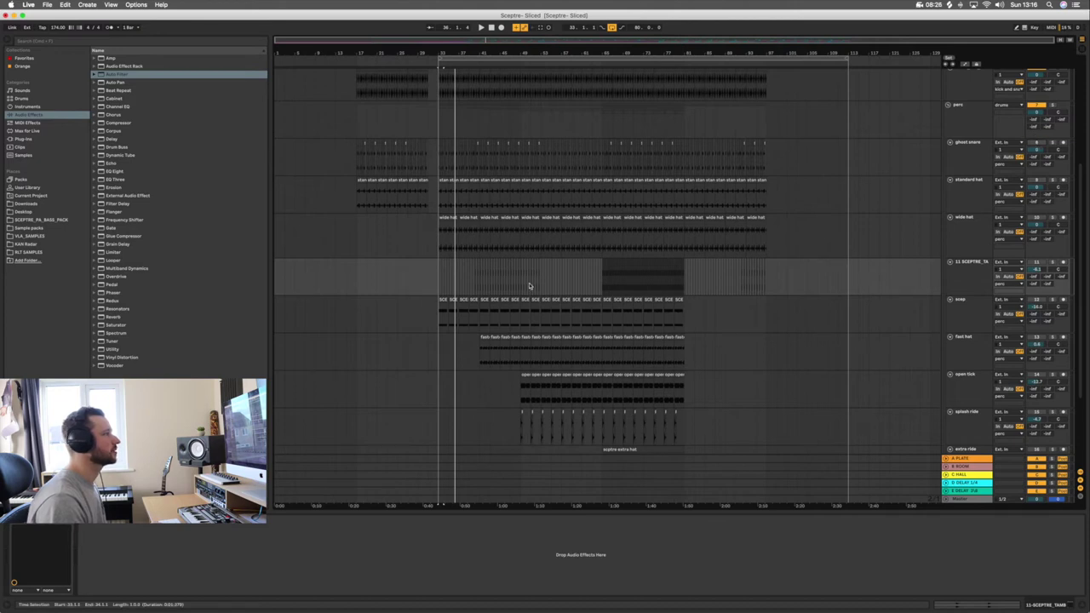
Step: Loop the arrangement from bar 33 to bar 41 and start playback
{"action": "left_click_drag", "start_coordinate": [440, 353], "coordinate": [479, 358]}
{"action": "key", "text": "super+l"}
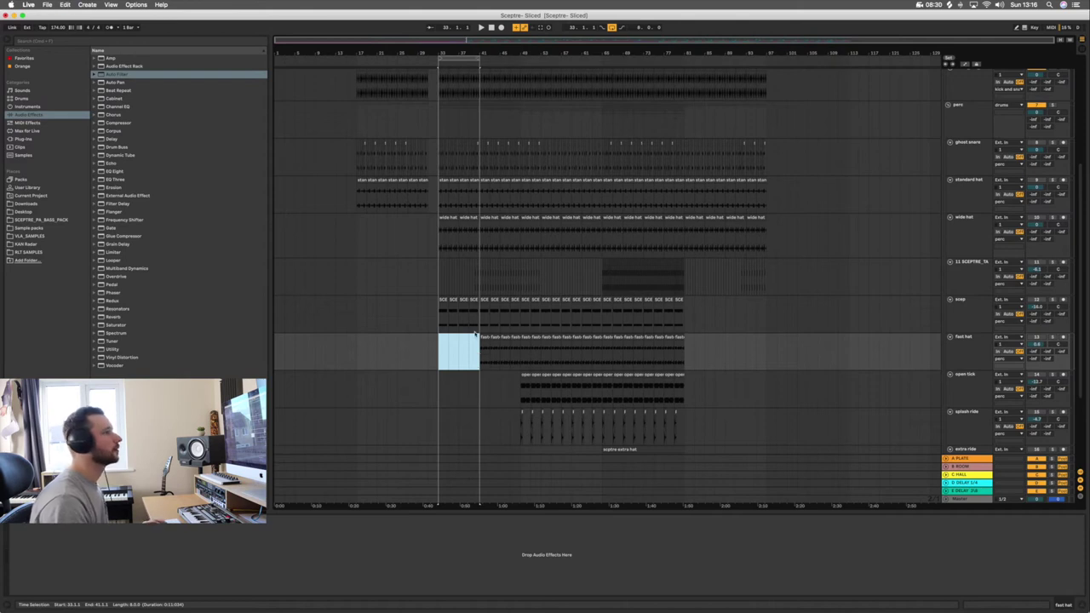
{"action": "scroll", "coordinate": [740, 281], "scroll_direction": "up", "scroll_amount": 2}
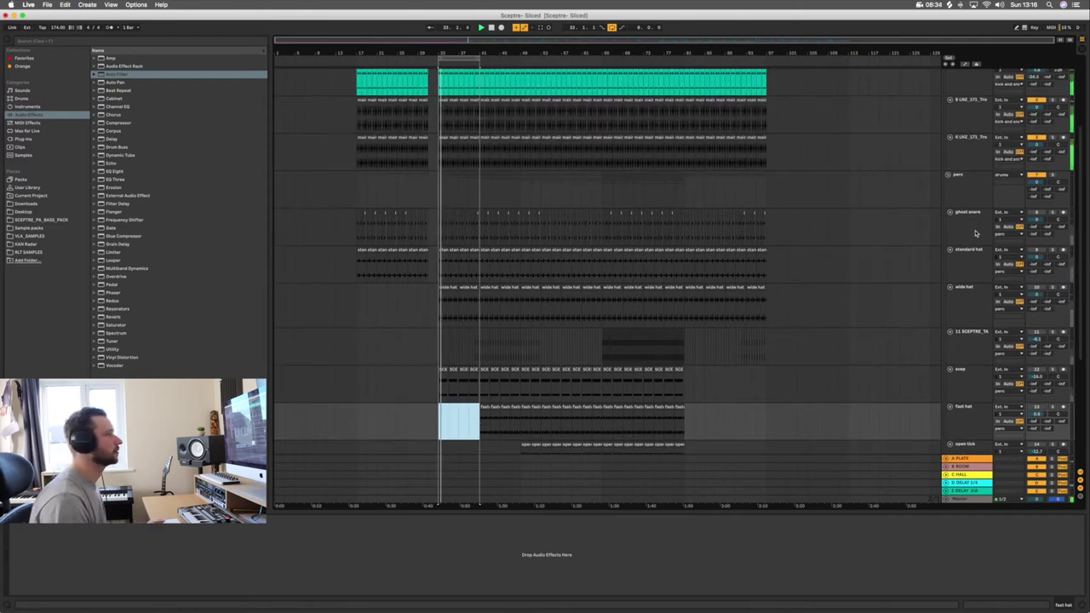
Step: Unmute the ghost snare track and audition it with the kick and snare over the loop
{"action": "scroll", "coordinate": [944, 393], "scroll_direction": "down", "scroll_amount": 4}
{"action": "scroll", "coordinate": [944, 393], "scroll_direction": "down", "scroll_amount": 2}
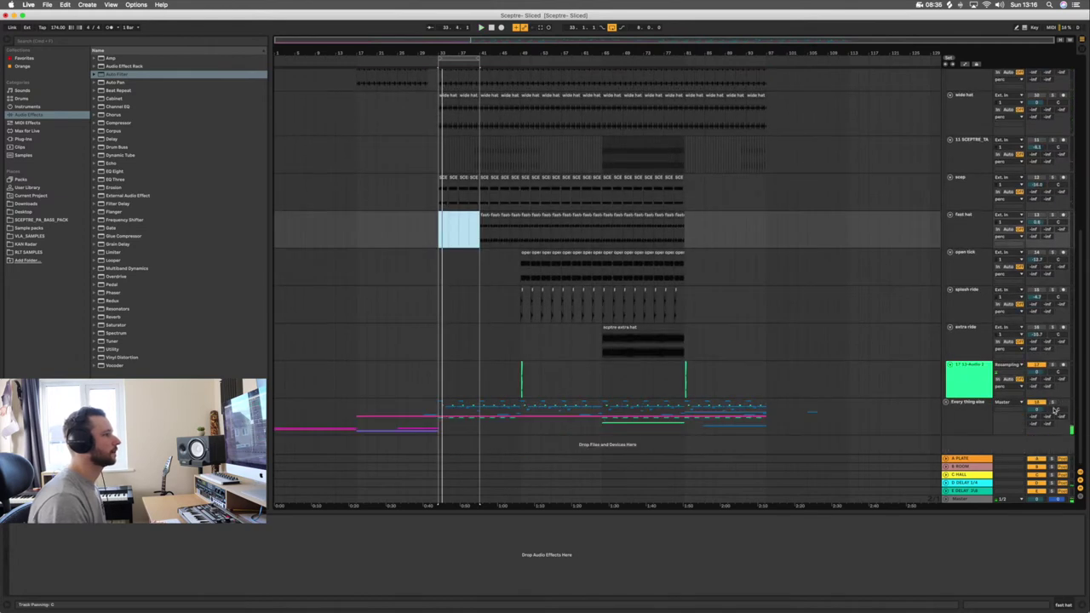
{"action": "scroll", "coordinate": [629, 347], "scroll_direction": "up", "scroll_amount": 5}
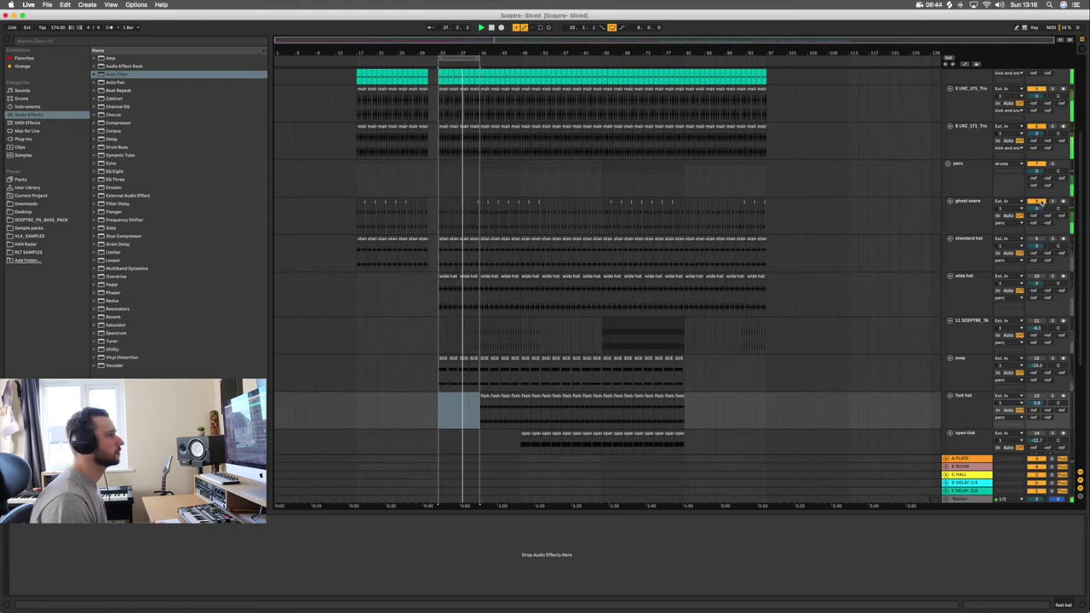
{"action": "key", "text": "space"}
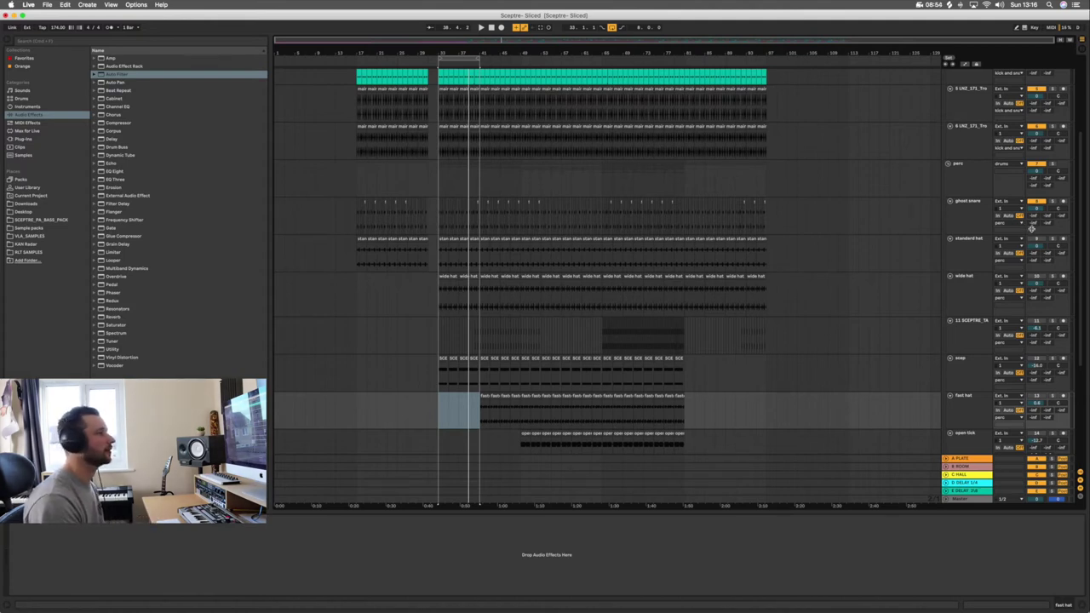
Step: Unmute the standard hat, wide hat, SCEPTRE_TAMB and scep tracks in turn, auditioning the growing percussion over the loop
{"action": "key", "text": "space"}
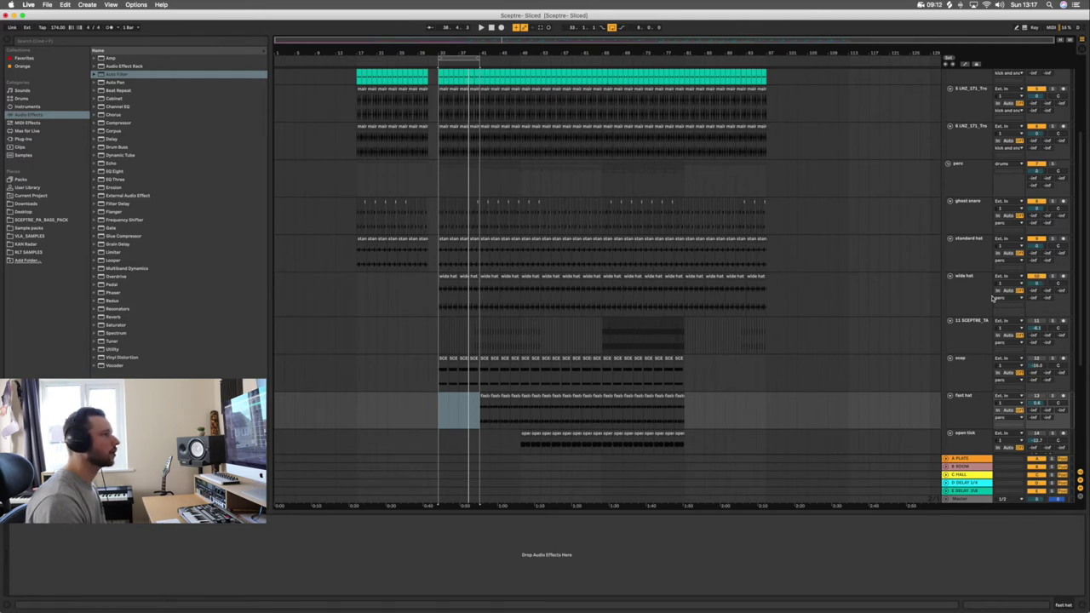
{"action": "key", "text": "space"}
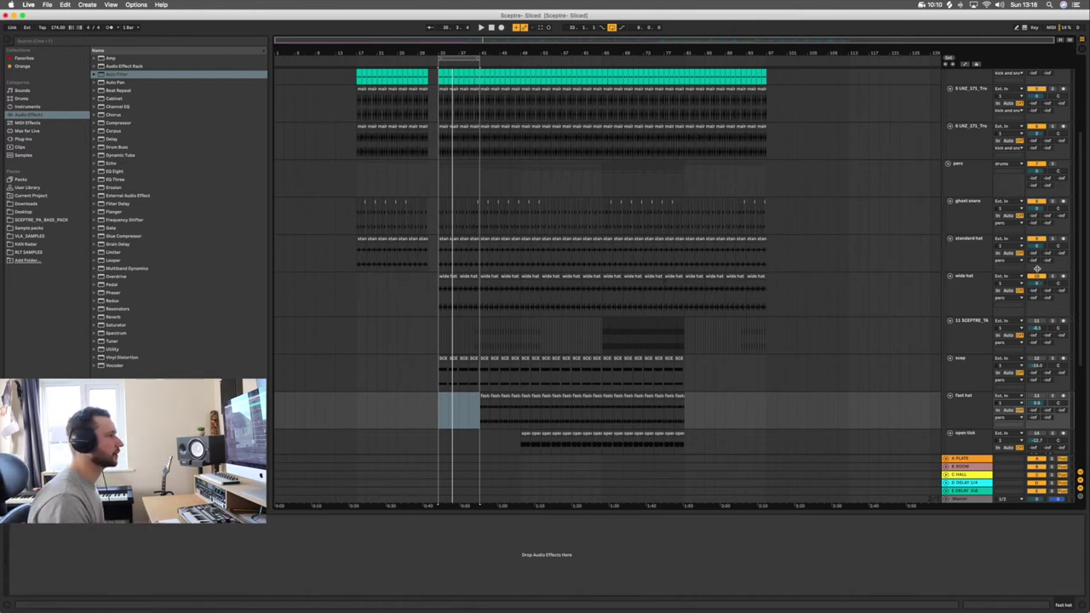
{"action": "key", "text": "space"}
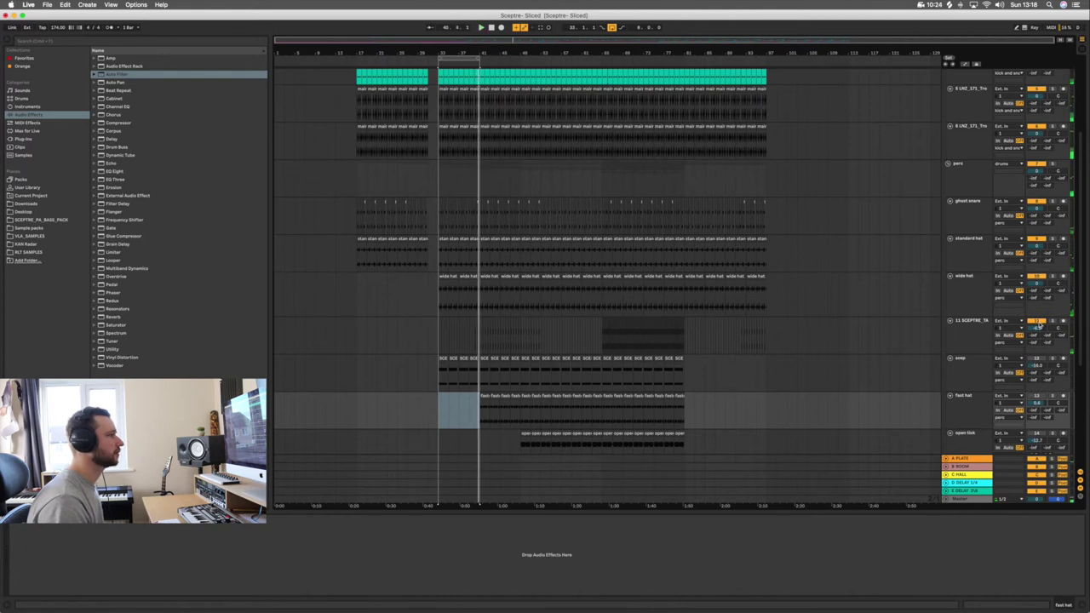
{"action": "scroll", "coordinate": [1039, 322], "scroll_direction": "down", "scroll_amount": 2}
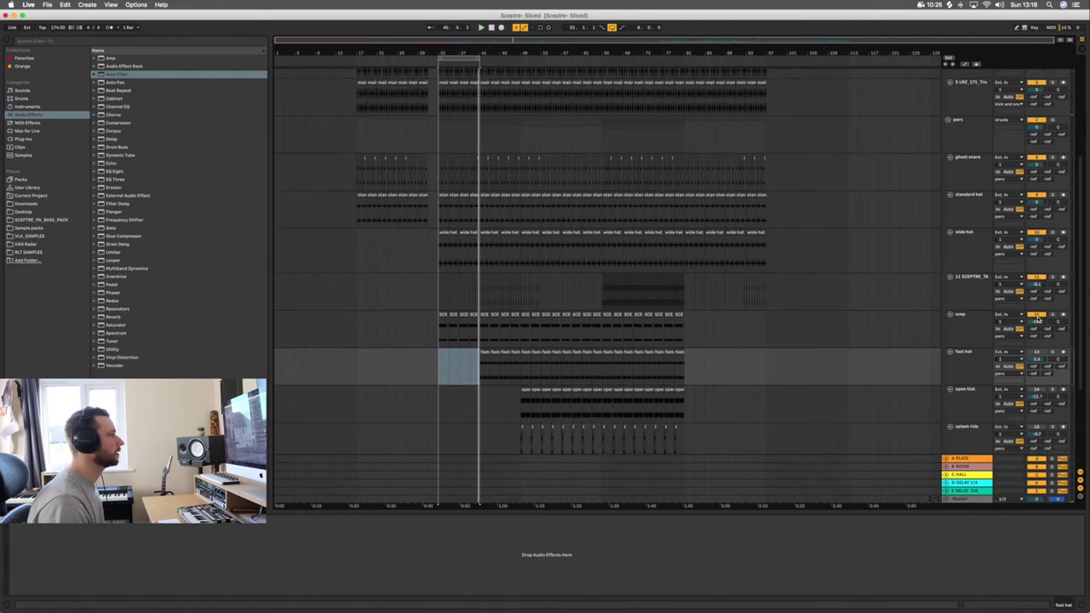
Step: Solo the scep track to audition it alone, then bring the other tracks back in
{"action": "left_click", "coordinate": [1053, 315]}
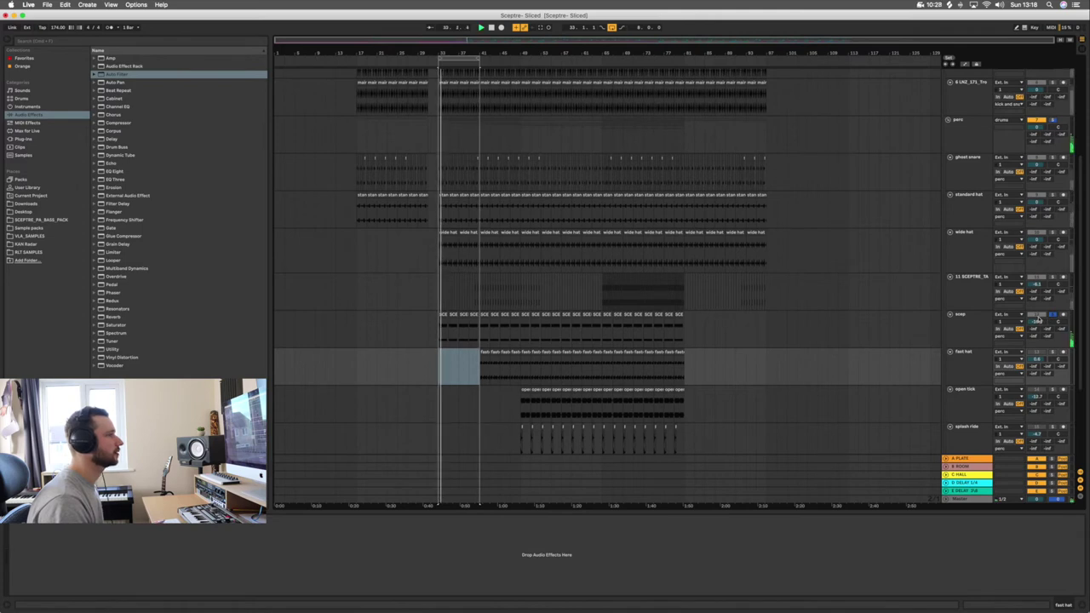
{"action": "left_click", "coordinate": [1052, 316]}
{"action": "left_click", "coordinate": [1042, 316]}
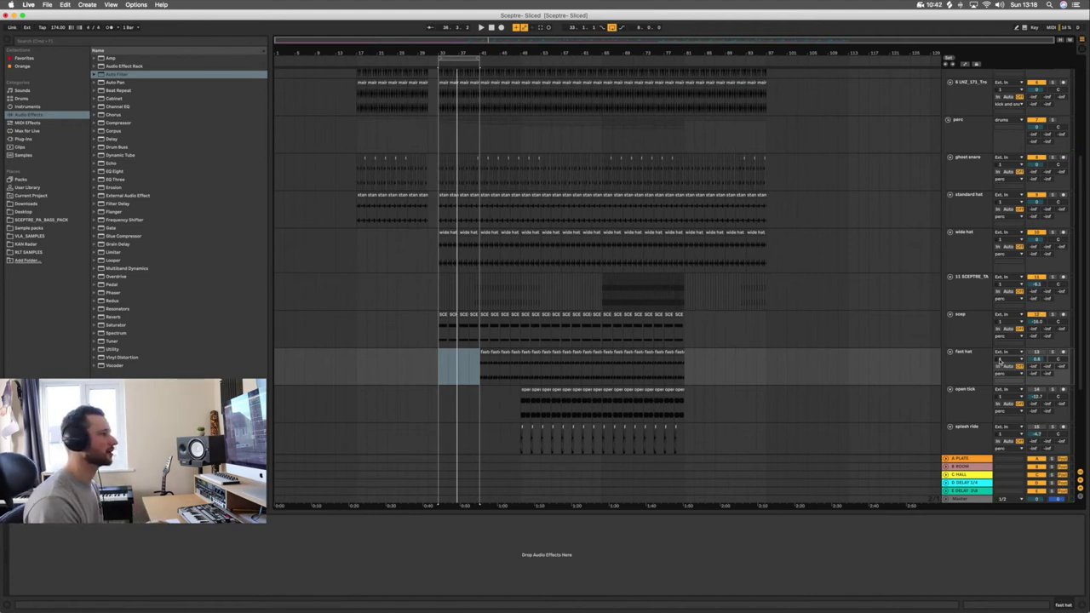
Step: Move the loop to bars 41–49, audition the fast hat soloed, then unmute it and play it with the other drums
{"action": "scroll", "coordinate": [1003, 359], "scroll_direction": "down", "scroll_amount": 1}
{"action": "scroll", "coordinate": [1003, 359], "scroll_direction": "down", "scroll_amount": 1}
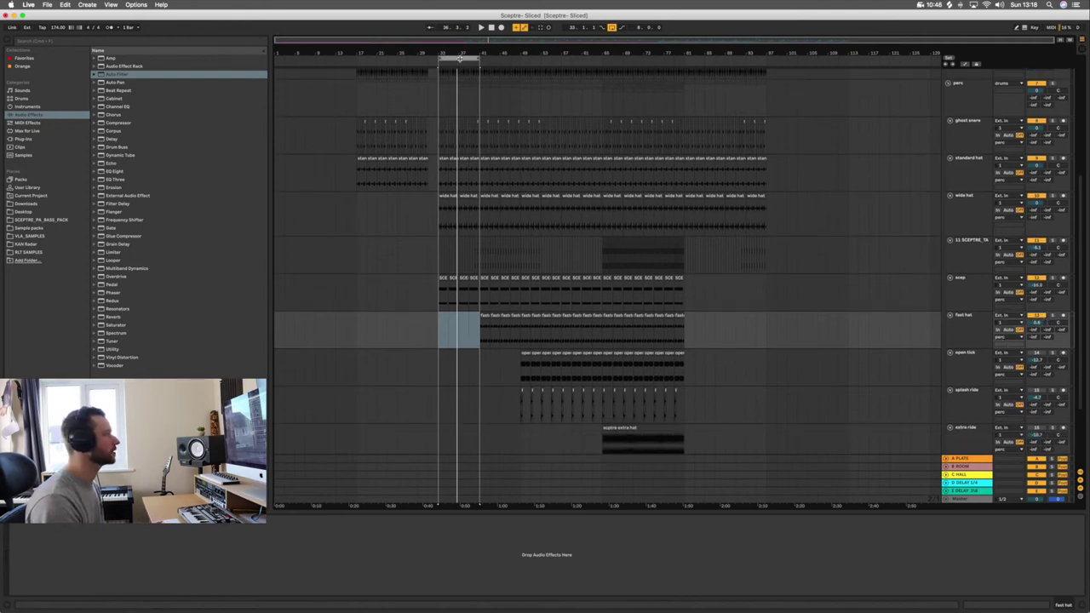
{"action": "left_click_drag", "start_coordinate": [460, 58], "coordinate": [506, 60]}
{"action": "left_click", "coordinate": [1052, 316]}
{"action": "key", "text": "space"}
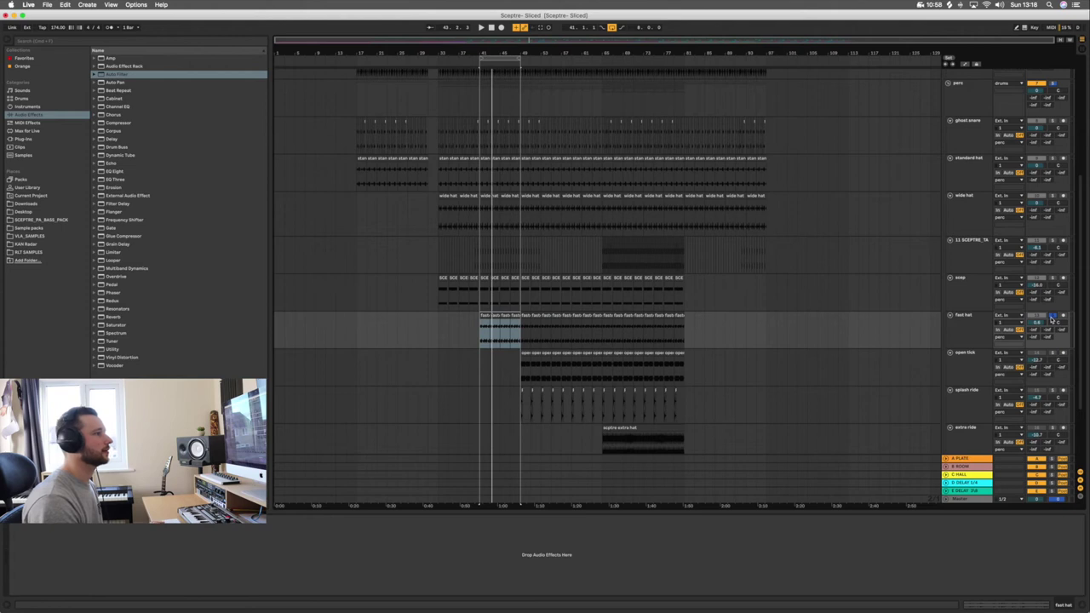
{"action": "key", "text": "space"}
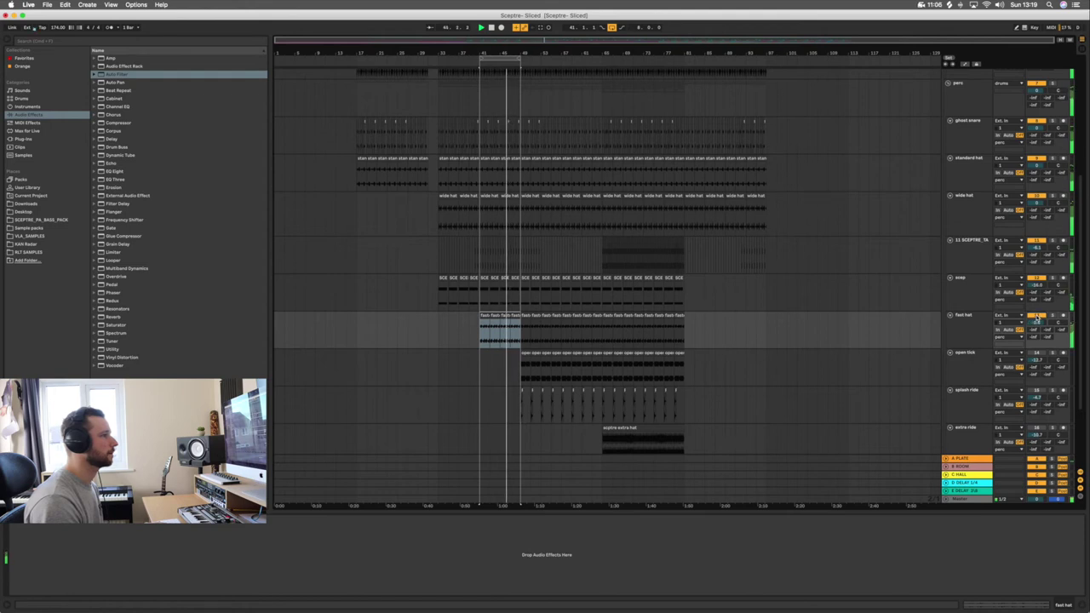
{"action": "key", "text": "super+t"}
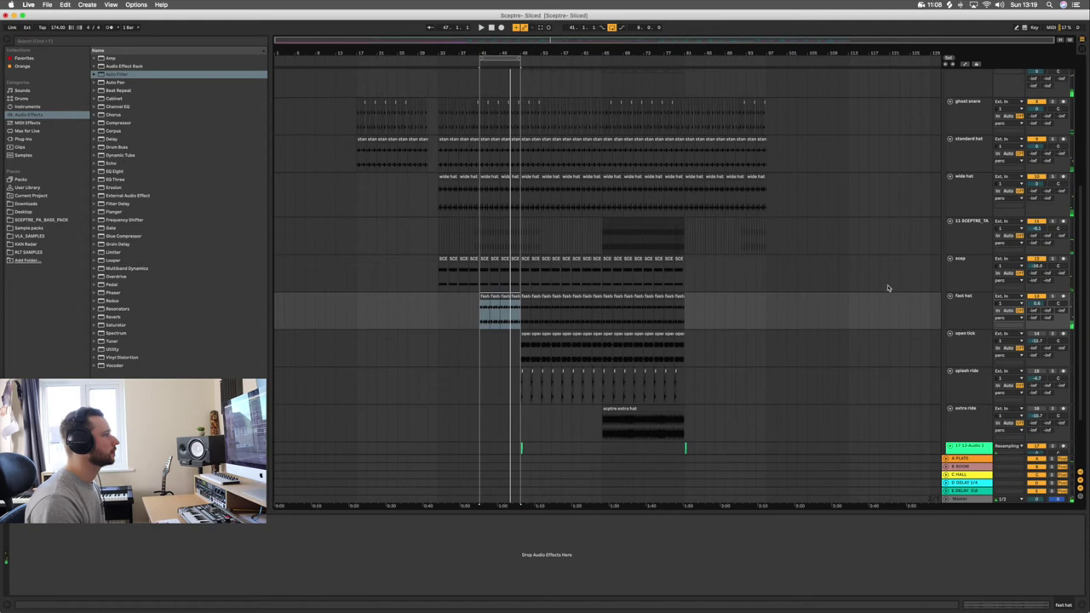
Step: Move the loop to bars 49–57 and unmute the open tick and splash ride, auditioning the splash ride both soloed and in the mix
{"action": "left_click_drag", "start_coordinate": [526, 59], "coordinate": [567, 60]}
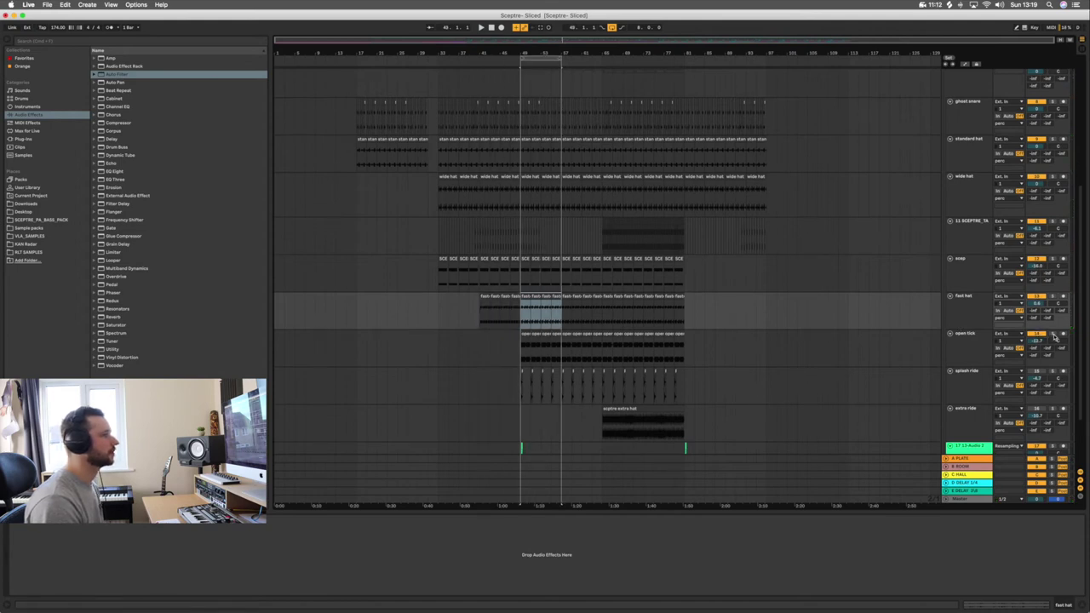
{"action": "key", "text": "space"}
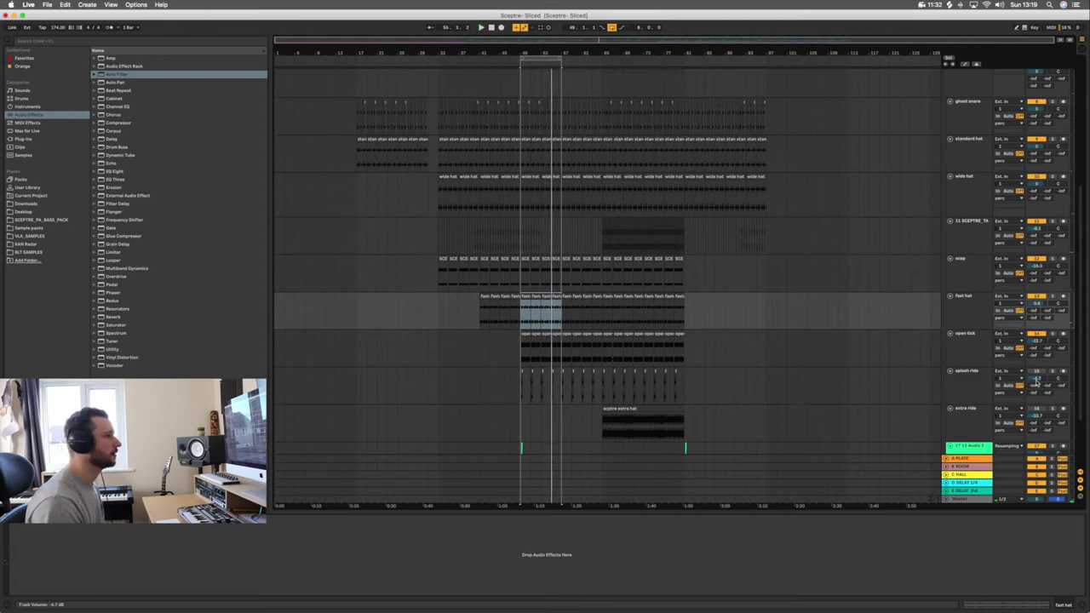
{"action": "scroll", "coordinate": [1008, 364], "scroll_direction": "down", "scroll_amount": 1}
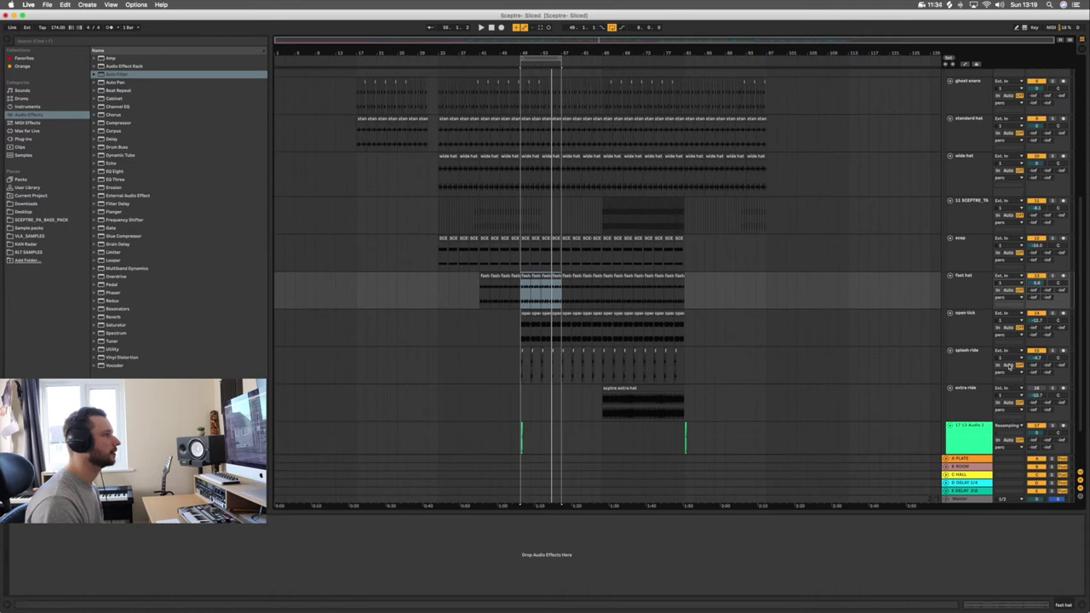
{"action": "left_click", "coordinate": [1053, 351]}
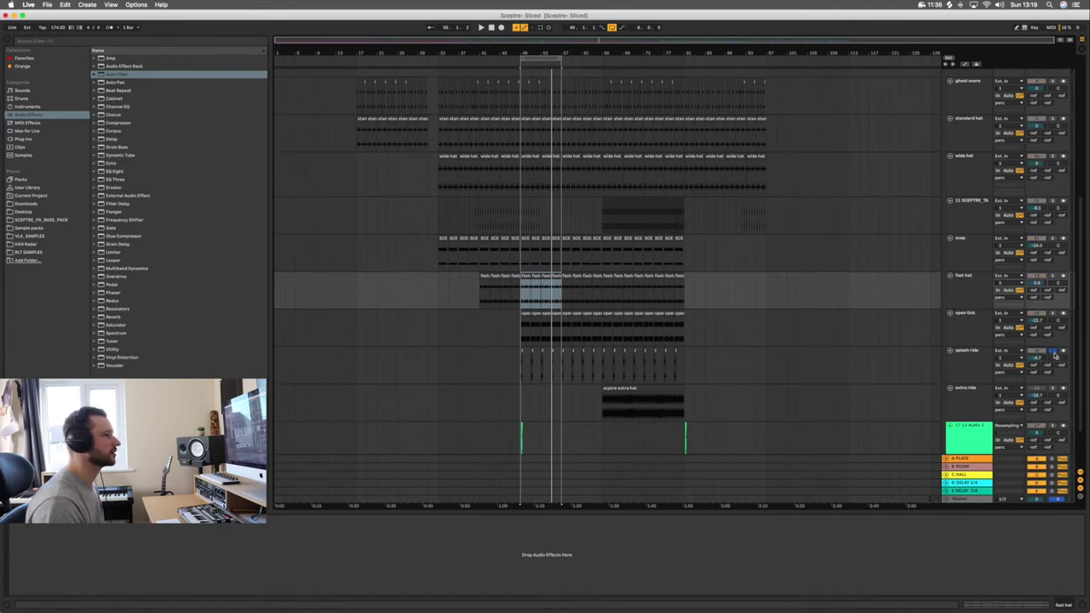
{"action": "left_click", "coordinate": [522, 372]}
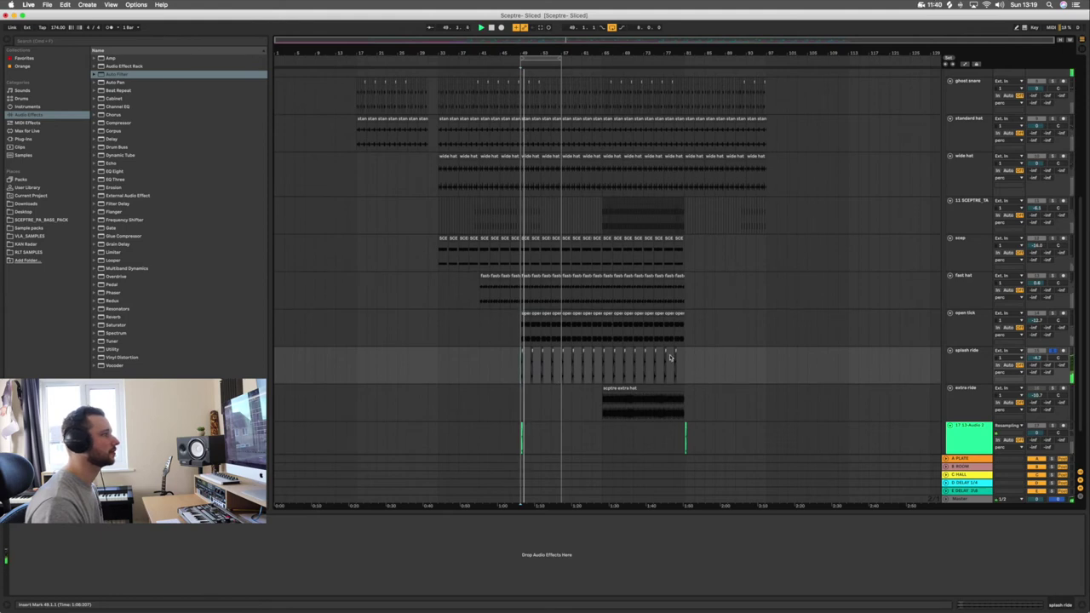
{"action": "left_click", "coordinate": [1052, 352]}
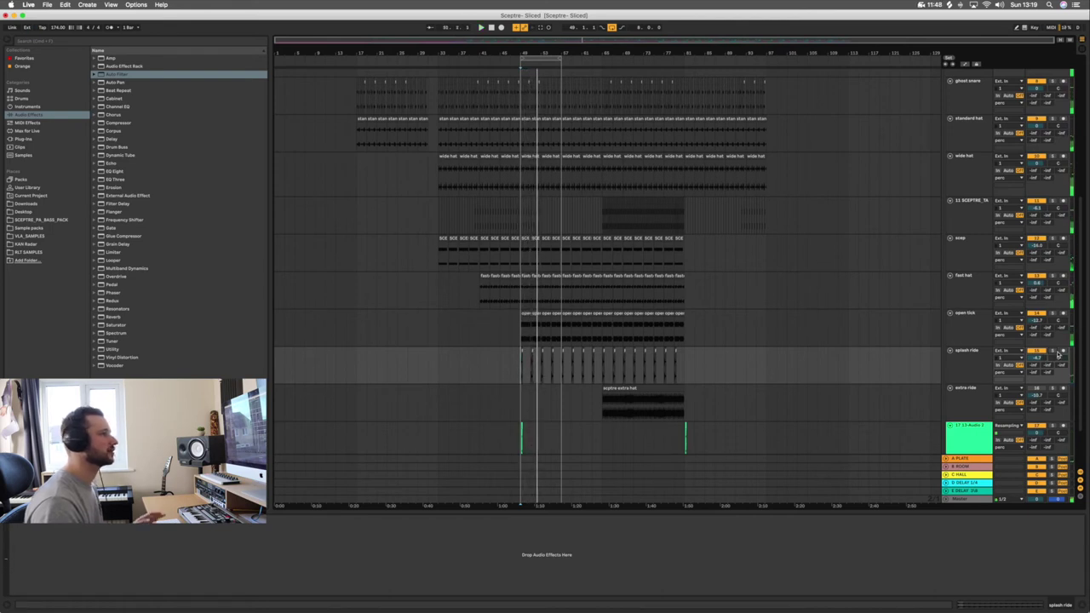
{"action": "left_click", "coordinate": [1053, 351]}
Step: Move the loop to bars 65–73, audition the extra ride soloed, then unmute it and play the full percussion
{"action": "left_click", "coordinate": [1054, 389]}
{"action": "key", "text": "space"}
{"action": "key", "text": "space"}
{"action": "scroll", "coordinate": [1041, 392], "scroll_direction": "down", "scroll_amount": 1}
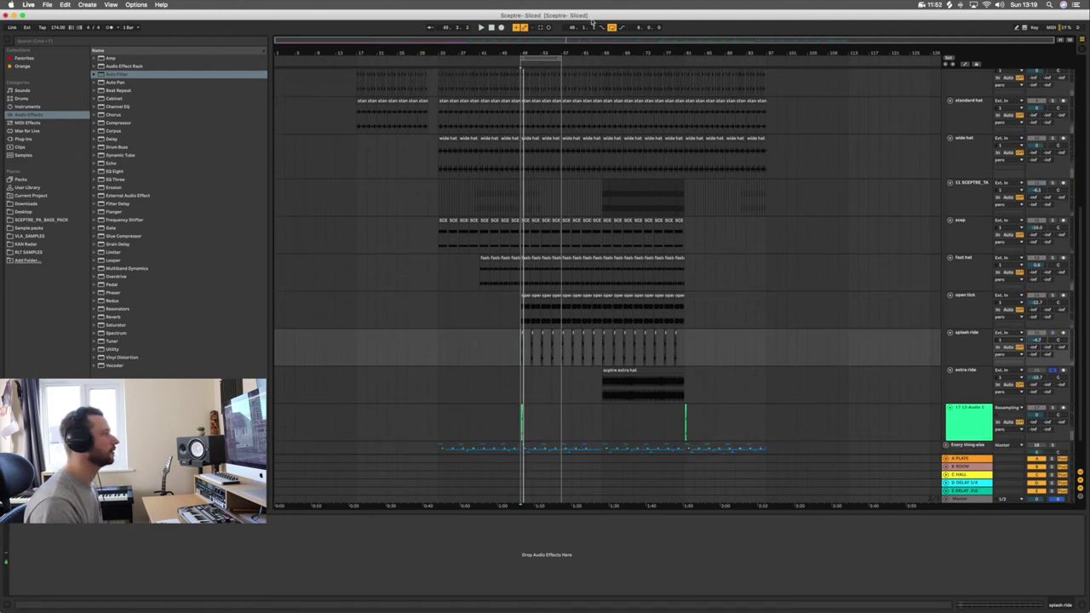
{"action": "left_click_drag", "start_coordinate": [537, 60], "coordinate": [628, 76]}
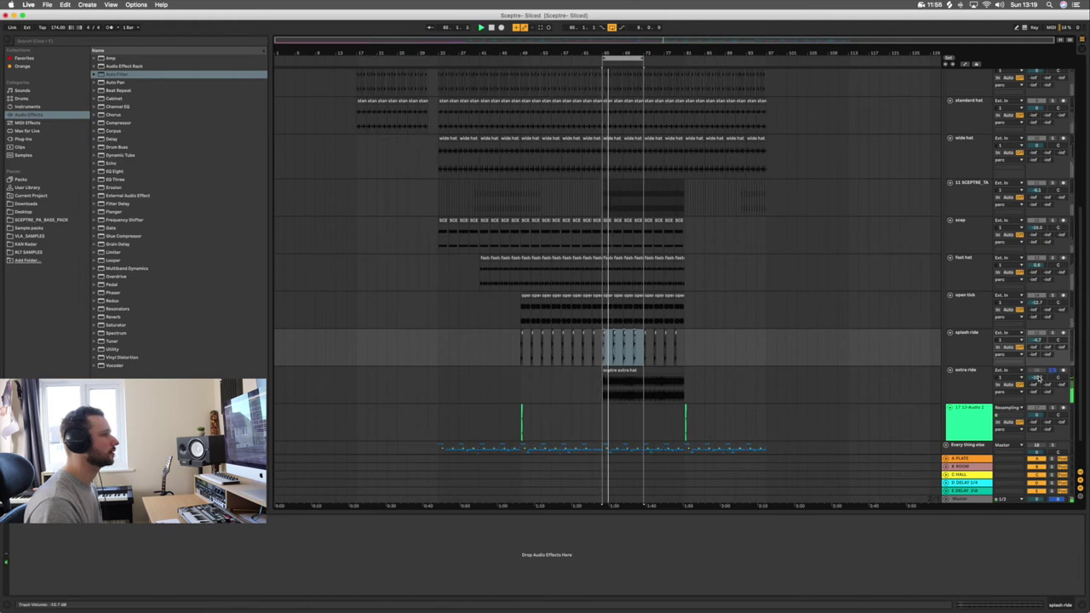
{"action": "left_click_drag", "start_coordinate": [594, 41], "coordinate": [618, 43]}
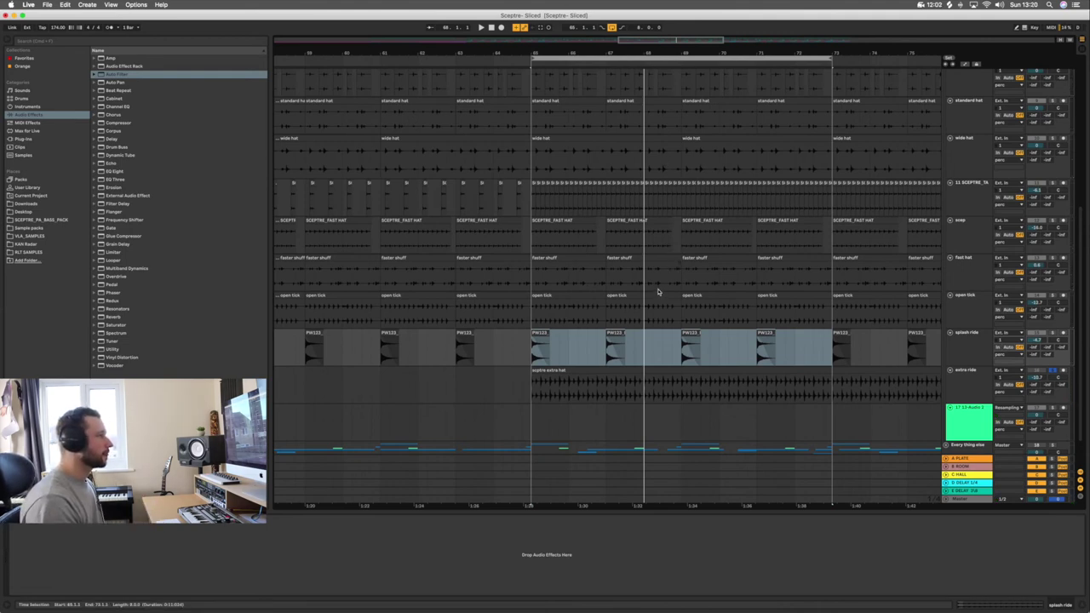
{"action": "key", "text": "space"}
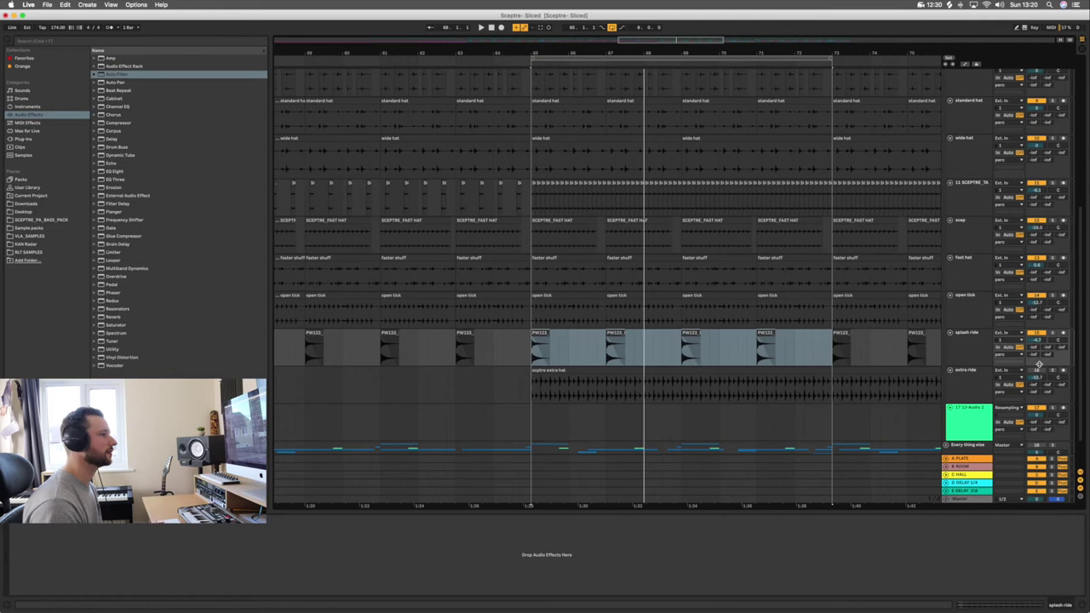
{"action": "key", "text": "space"}
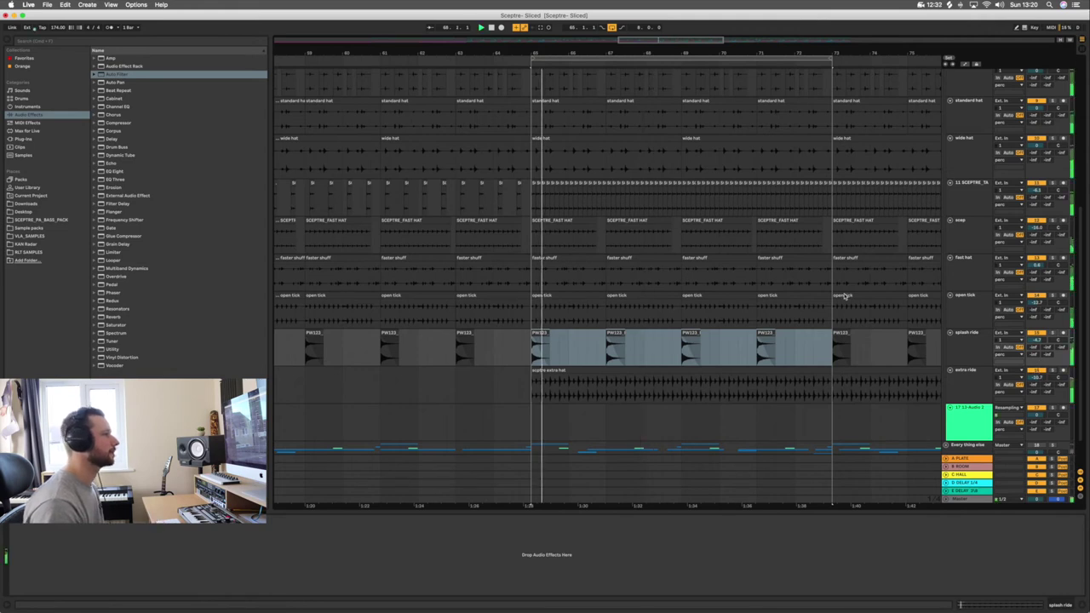
Step: Extend the loop to bars 65–81 and audition it, then shift the loop to bars 81–97
{"action": "left_click_drag", "start_coordinate": [588, 53], "coordinate": [588, 15]}
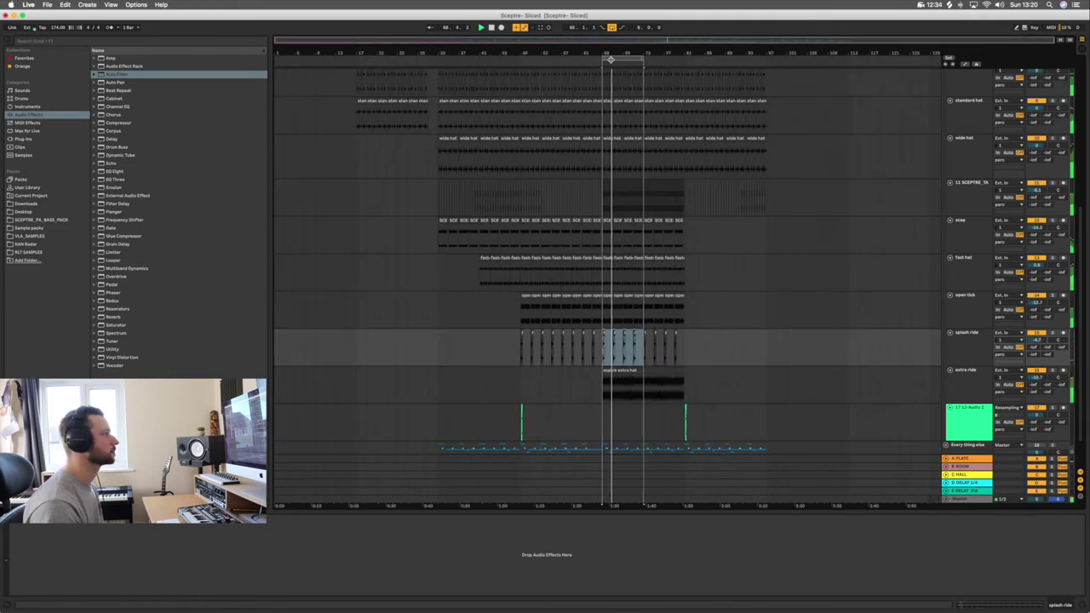
{"action": "left_click_drag", "start_coordinate": [639, 58], "coordinate": [684, 58]}
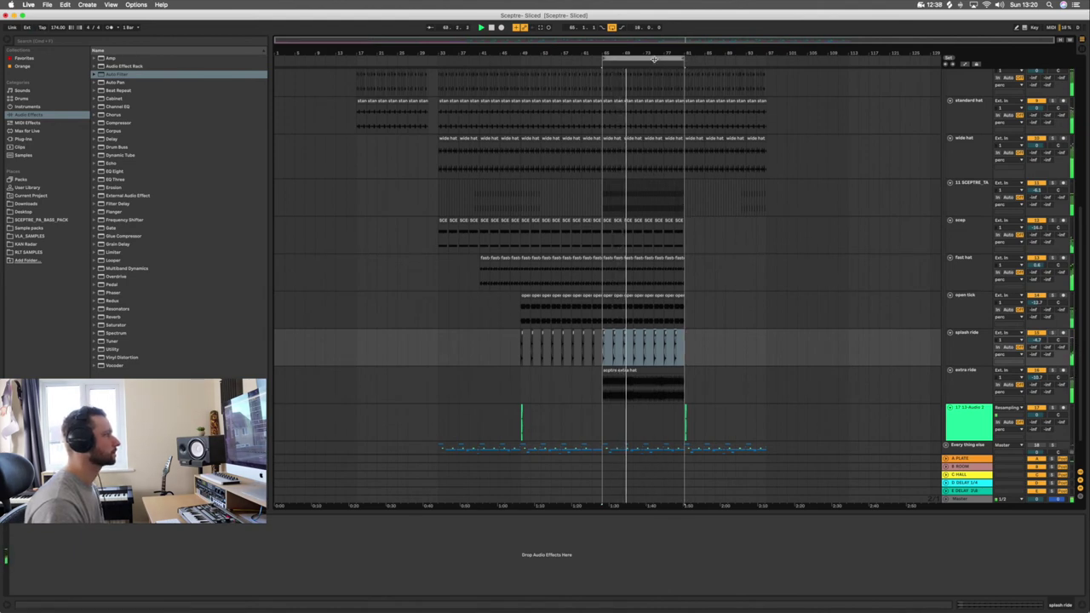
{"action": "left_click_drag", "start_coordinate": [657, 58], "coordinate": [739, 59]}
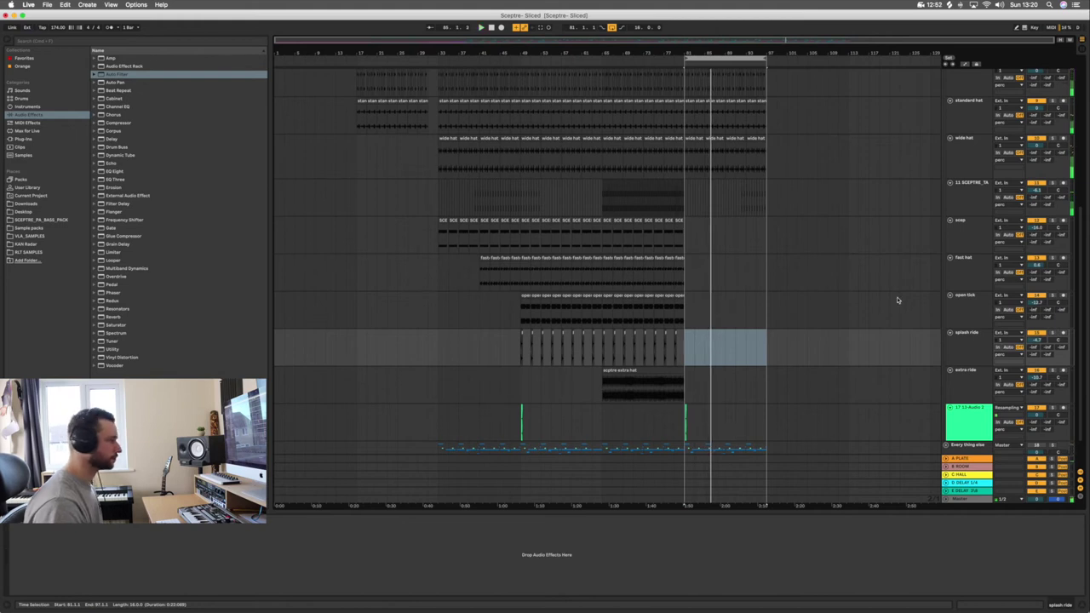
Step: Inspect the device chains of the extra ride, splash ride and open tick tracks, including the open tick's EQ Eight
{"action": "left_click", "coordinate": [964, 390]}
{"action": "key", "text": "Up"}
{"action": "key", "text": "Up"}
{"action": "key", "text": "Up"}
{"action": "key", "text": "Up"}
{"action": "key", "text": "Up"}
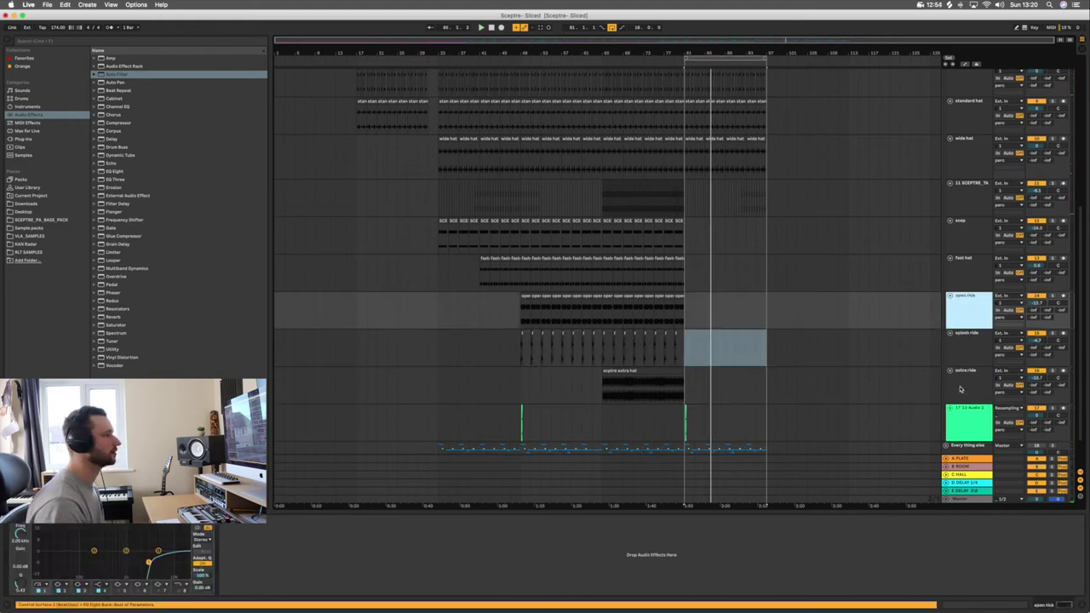
{"action": "key", "text": "Down"}
{"action": "key", "text": "Down"}
{"action": "key", "text": "Down"}
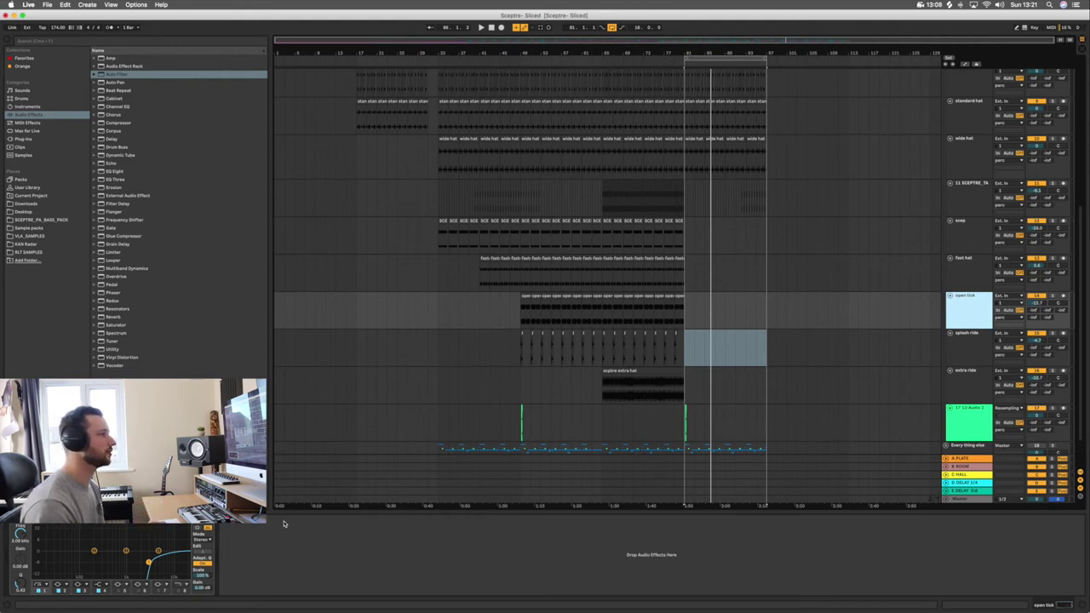
Step: Open the Transient Master plug-in on the SCEPTRE_TAMB track, review its settings, and close its window
{"action": "key", "text": "Up"}
{"action": "key", "text": "Up"}
{"action": "key", "text": "Up"}
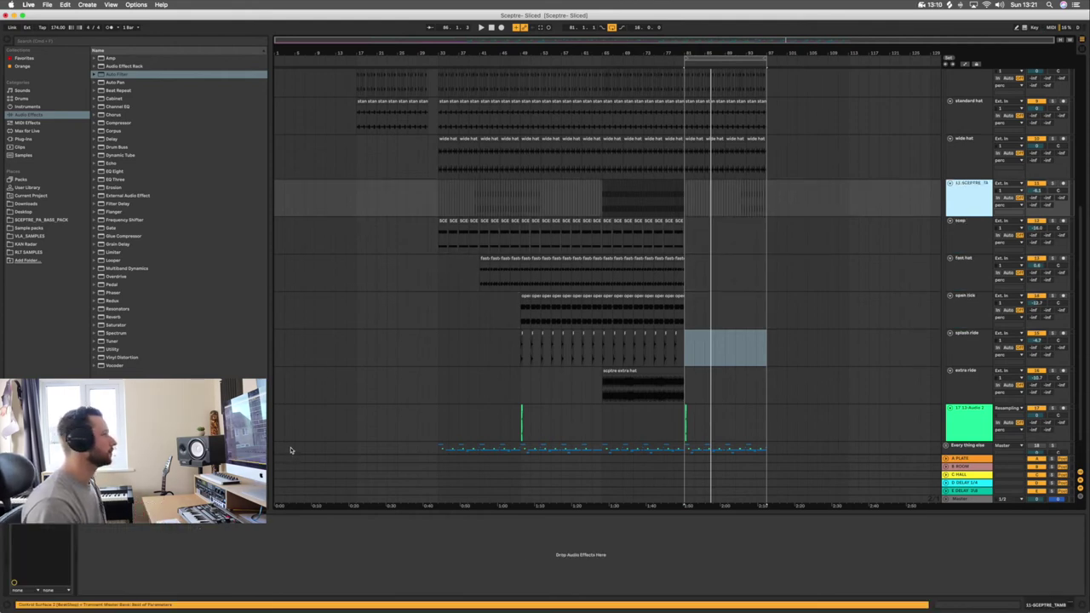
{"action": "left_click", "coordinate": [28, 522]}
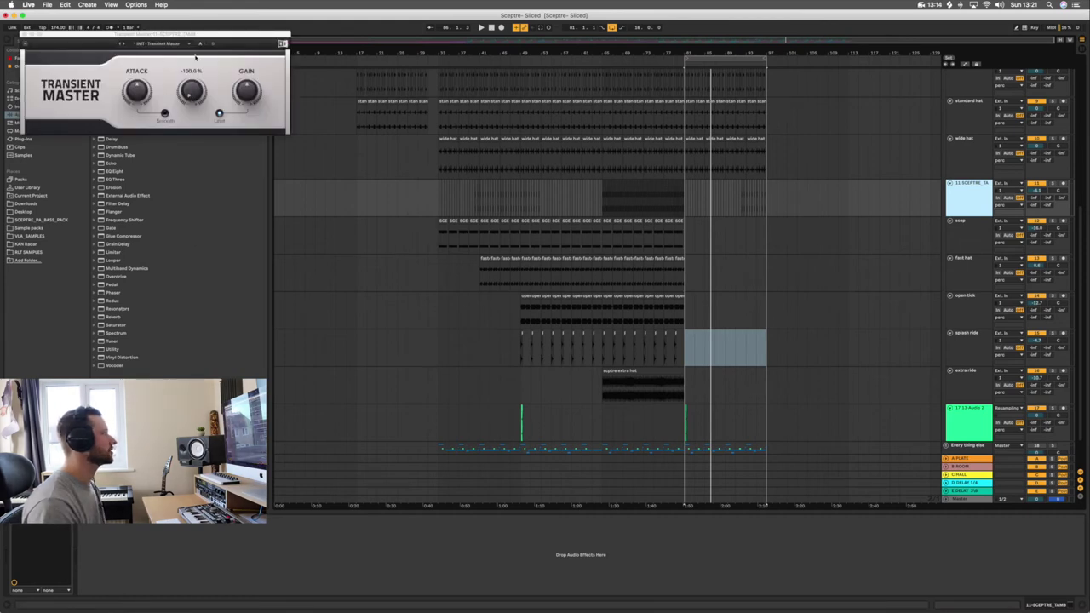
{"action": "left_click_drag", "start_coordinate": [203, 42], "coordinate": [529, 218]}
{"action": "left_click", "coordinate": [348, 217]}
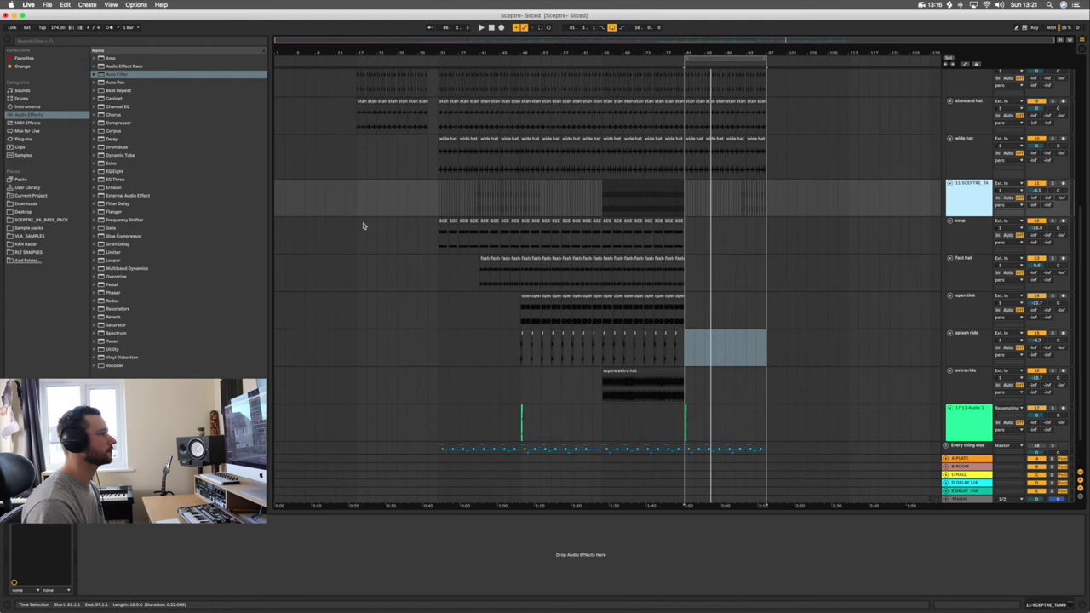
Step: Check the device chains of the wide hat, standard hat and ghost snare tracks
{"action": "key", "text": "Up"}
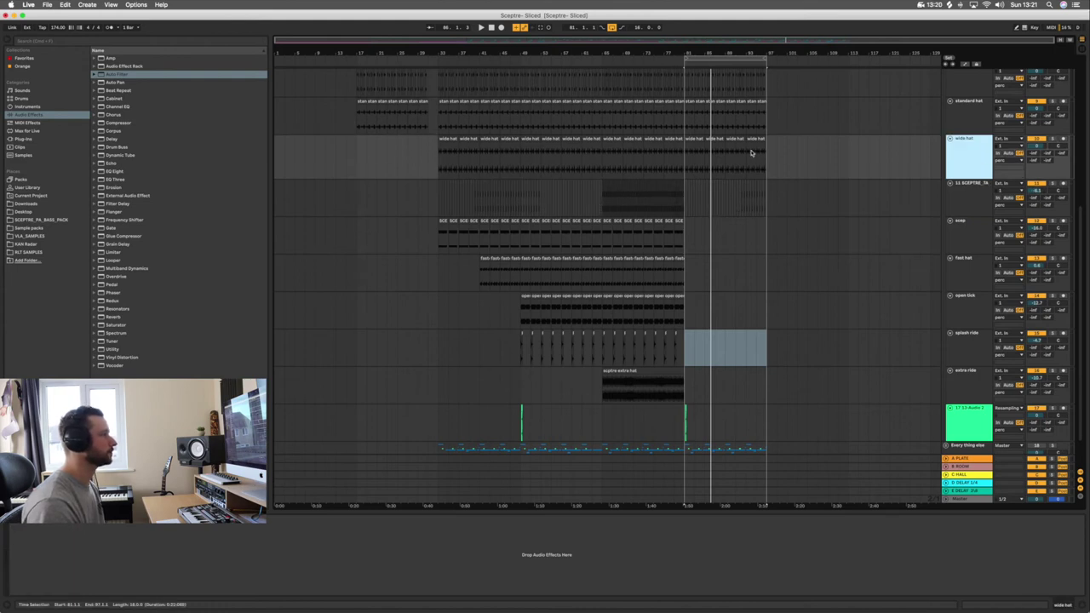
{"action": "key", "text": "Up"}
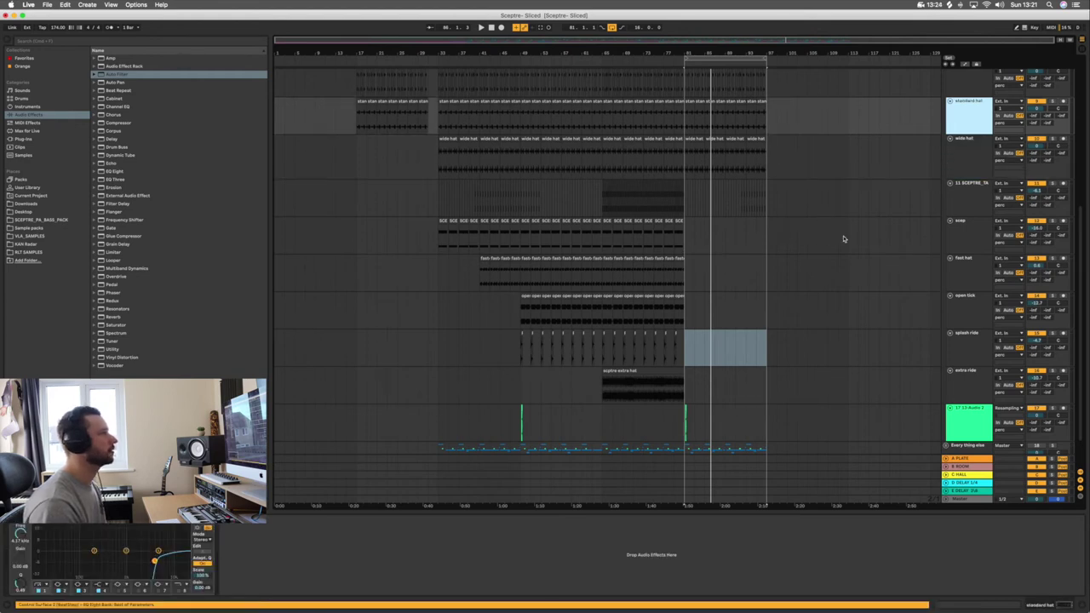
{"action": "scroll", "coordinate": [847, 234], "scroll_direction": "up", "scroll_amount": 3}
{"action": "key", "text": "Up"}
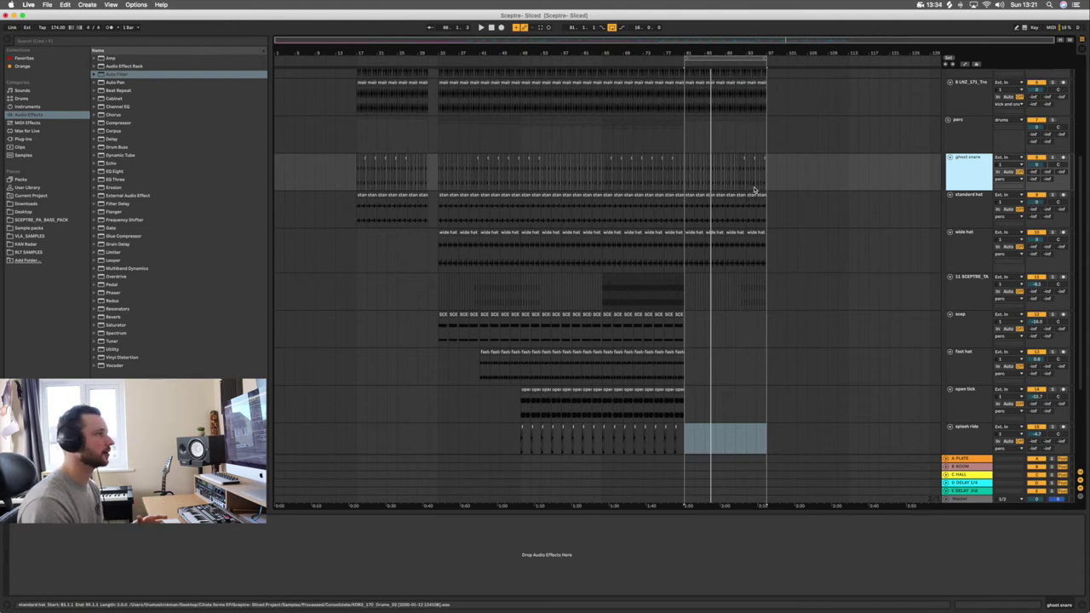
{"action": "scroll", "coordinate": [749, 191], "scroll_direction": "up", "scroll_amount": 3}
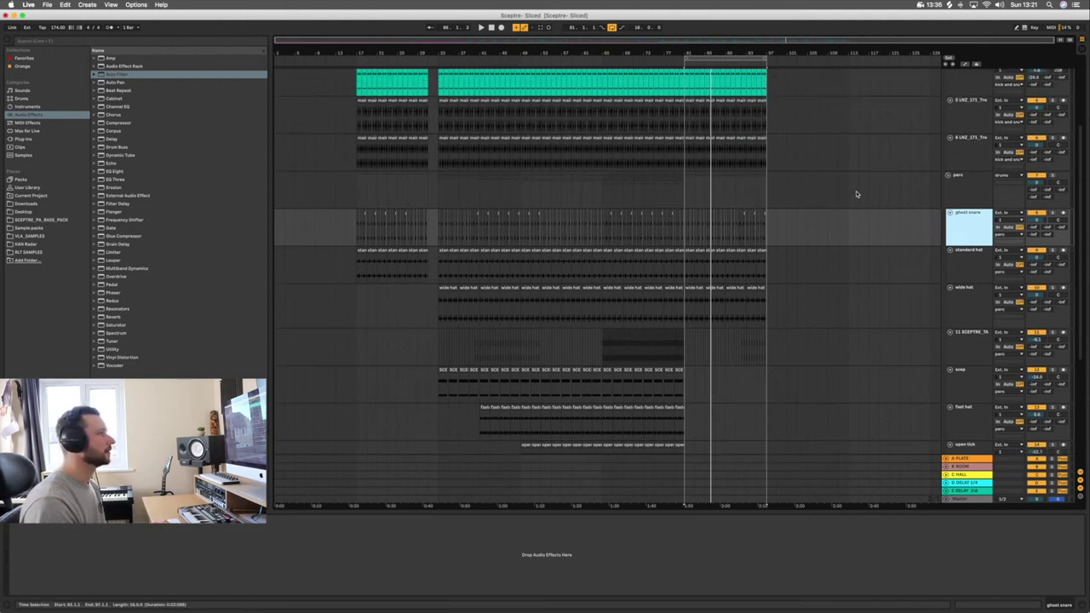
Step: Check the kick and snare layer tracks for effects, then show the device chain of the perc group
{"action": "left_click", "coordinate": [973, 162]}
{"action": "key", "text": "Up"}
{"action": "key", "text": "Up"}
{"action": "key", "text": "Up"}
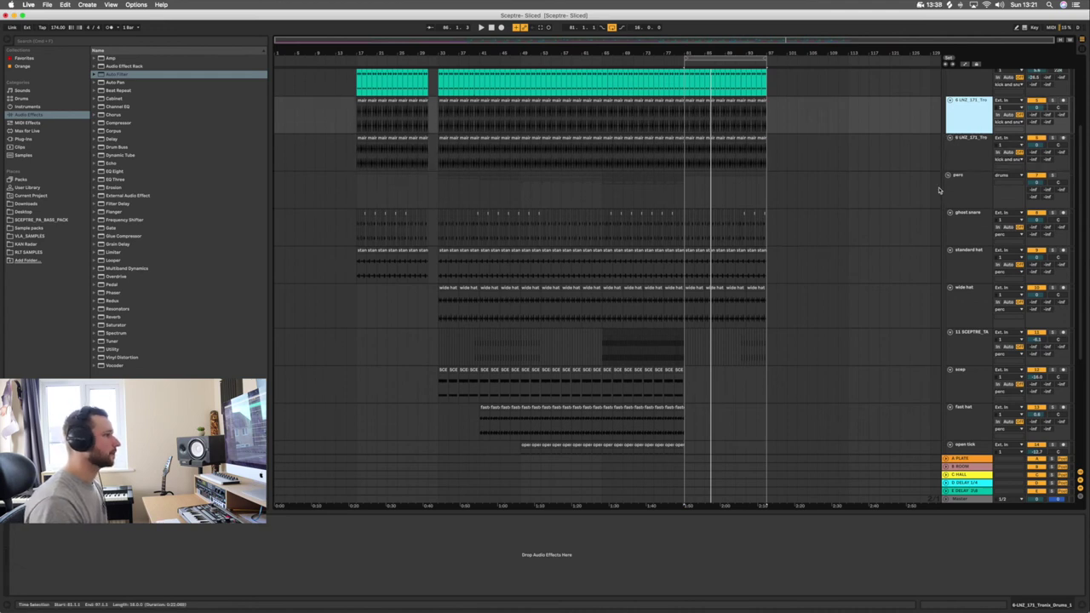
{"action": "key", "text": "Up"}
{"action": "key", "text": "Down"}
{"action": "key", "text": "Down"}
{"action": "key", "text": "Down"}
{"action": "key", "text": "Down"}
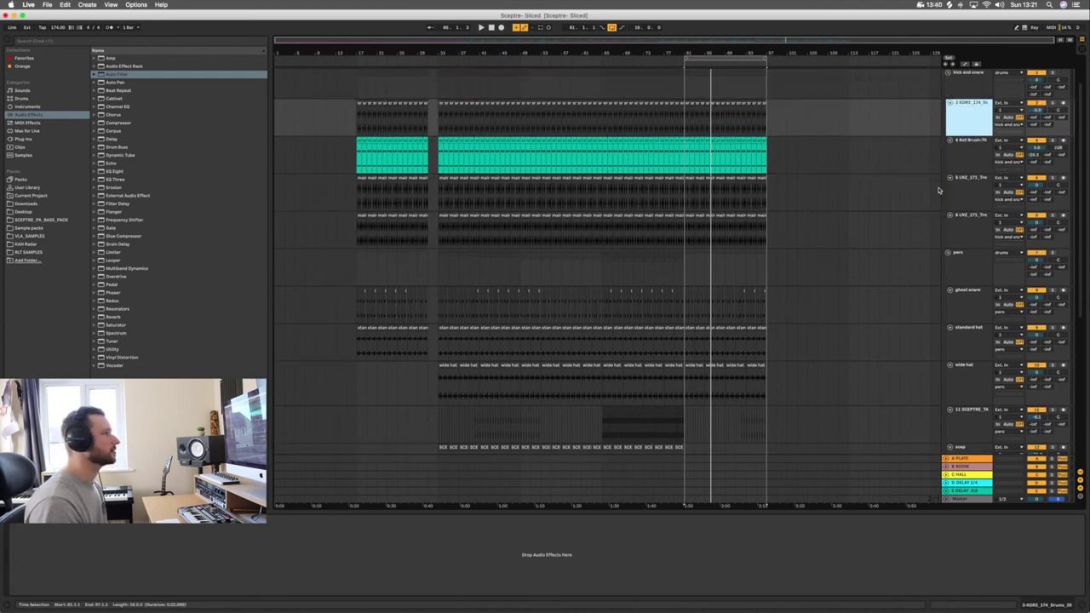
{"action": "key", "text": "Up"}
{"action": "key", "text": "Up"}
{"action": "key", "text": "Up"}
{"action": "key", "text": "Down"}
{"action": "key", "text": "Down"}
{"action": "key", "text": "Down"}
{"action": "scroll", "coordinate": [871, 231], "scroll_direction": "down", "scroll_amount": 2}
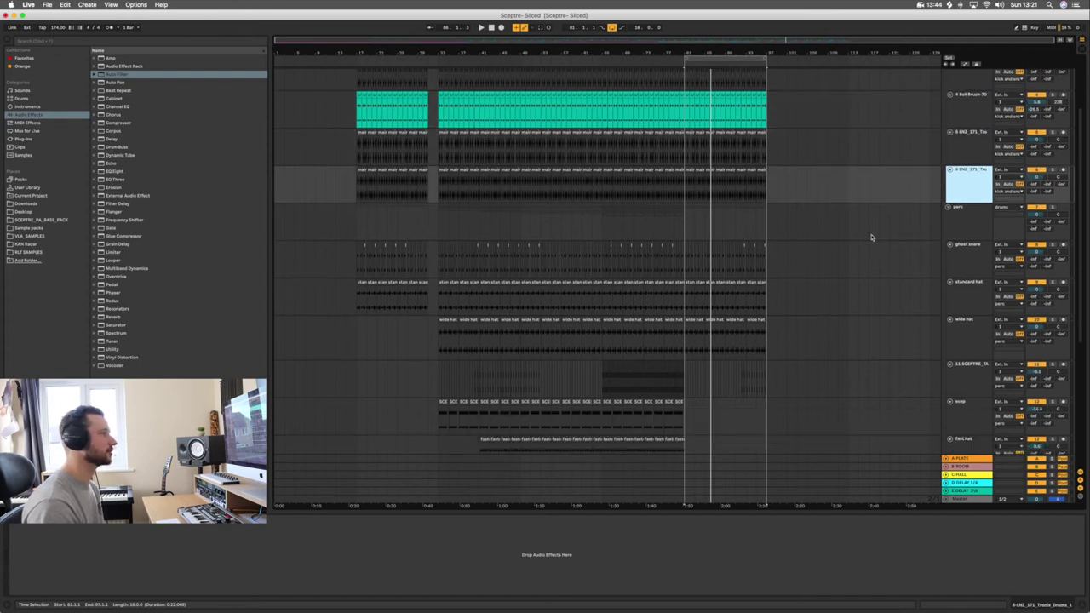
{"action": "left_click", "coordinate": [978, 225]}
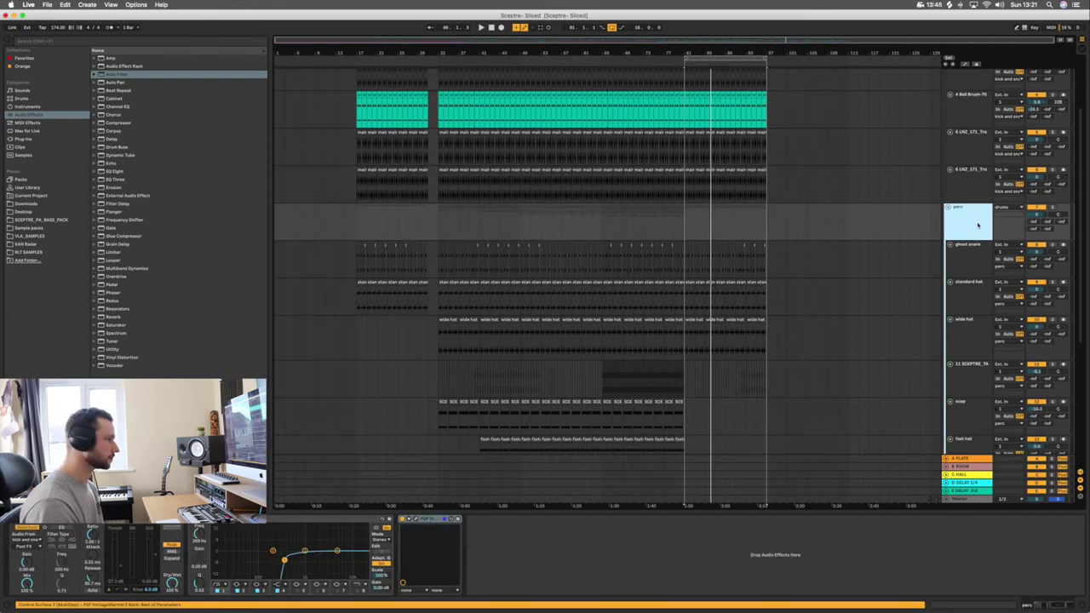
Step: Select the snare bell clip at bar 81 on the Bell Brush track for a closer look
{"action": "left_click", "coordinate": [972, 117]}
{"action": "left_click", "coordinate": [688, 94]}
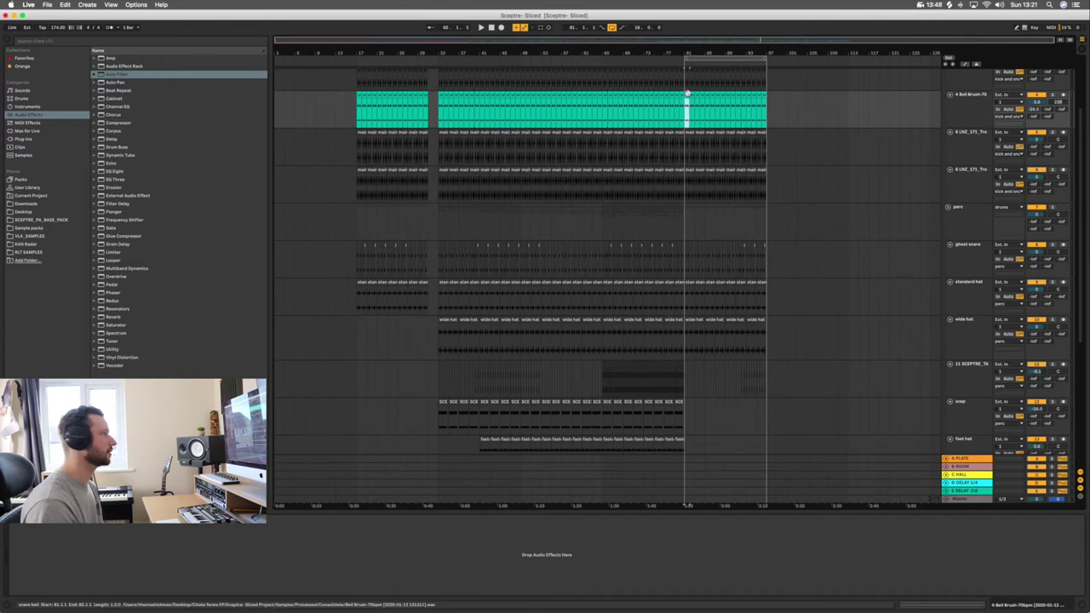
{"action": "left_click_drag", "start_coordinate": [687, 48], "coordinate": [689, 76]}
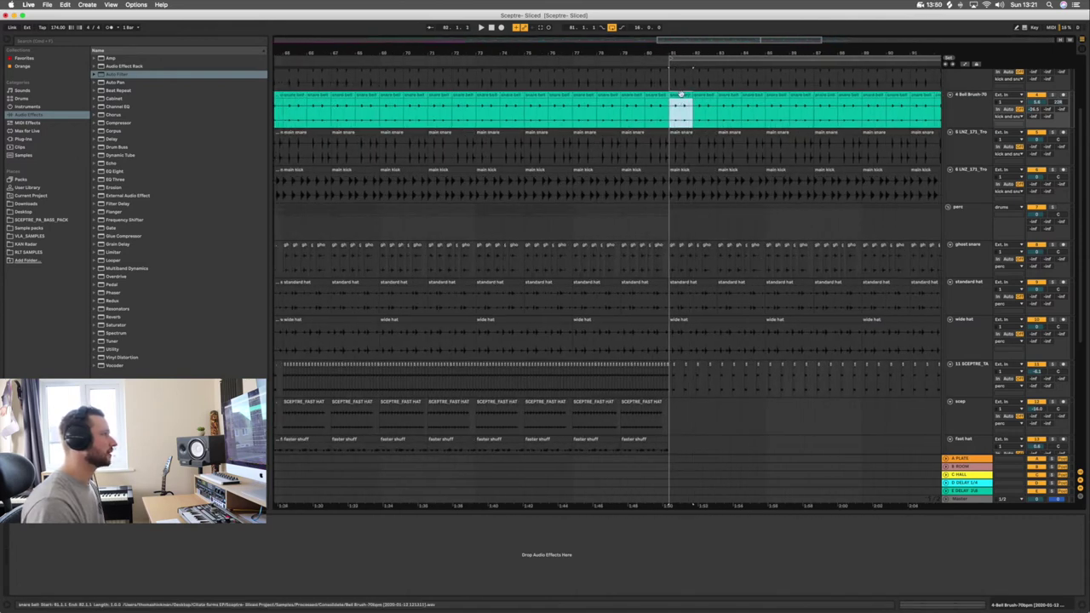
Step: Inspect the waveforms of the snare bell and main snare clips at bar 81
{"action": "double_click", "coordinate": [681, 95]}
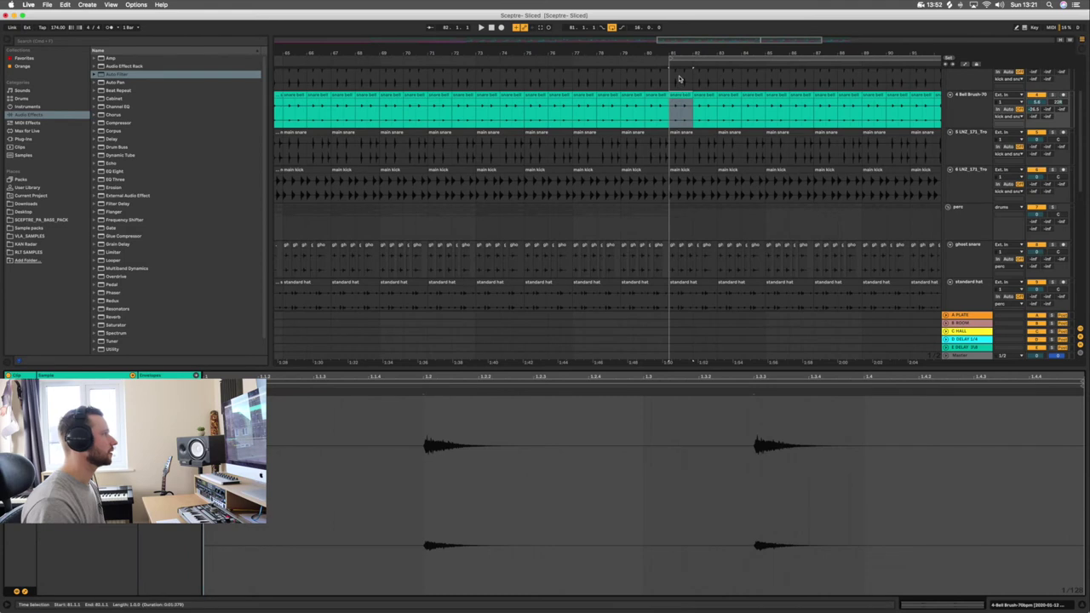
{"action": "left_click", "coordinate": [681, 75]}
{"action": "left_click", "coordinate": [686, 155]}
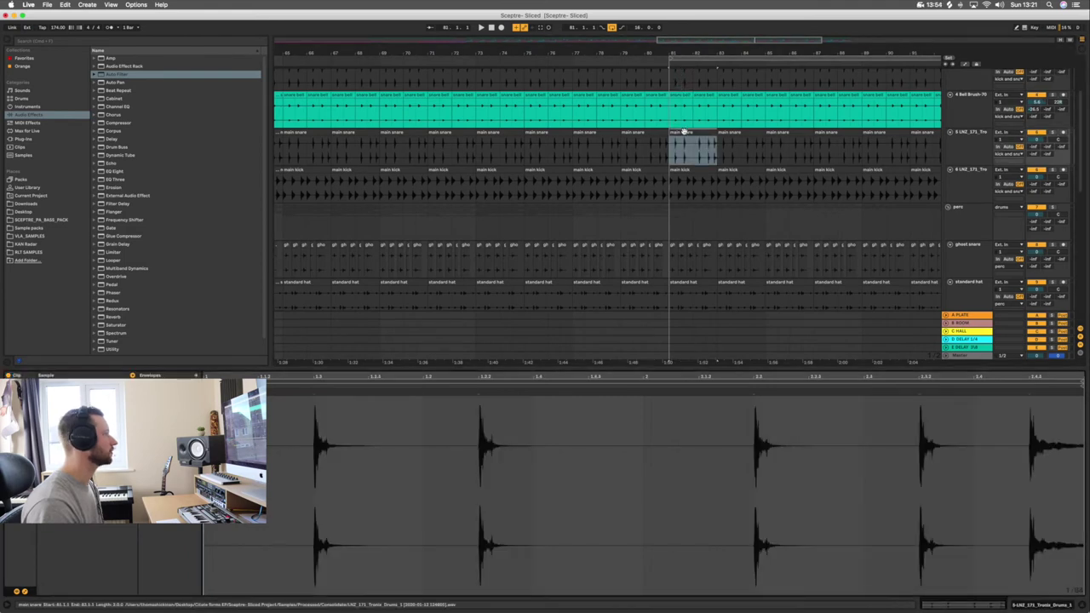
Step: Examine the first SCEPTRE_TAMB clip after bar 81 up close, including the fade at its end
{"action": "scroll", "coordinate": [684, 169], "scroll_direction": "down", "scroll_amount": 4}
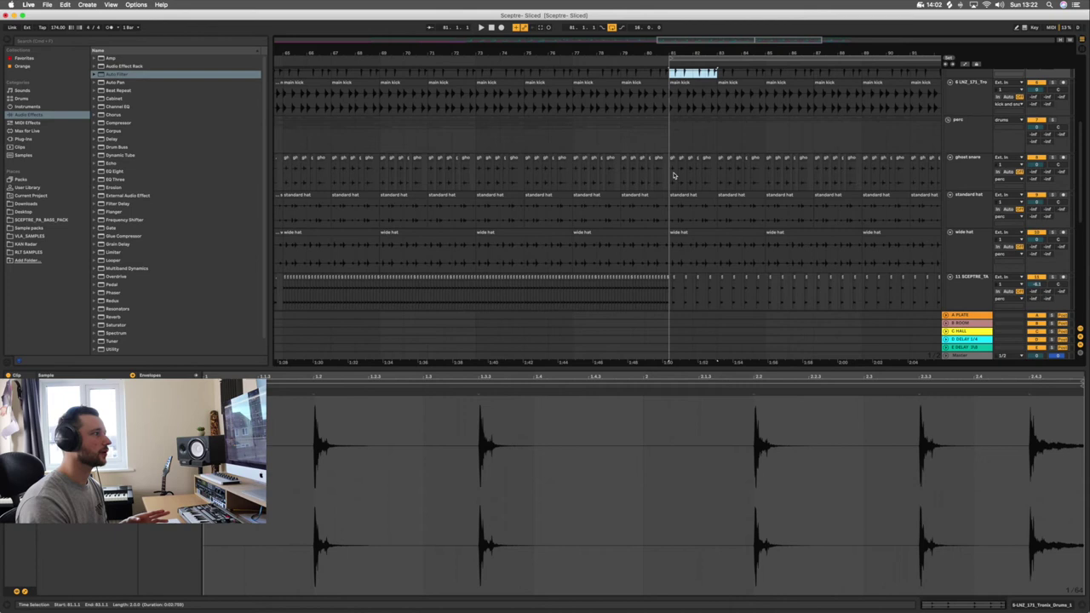
{"action": "left_click_drag", "start_coordinate": [668, 50], "coordinate": [602, 296]}
{"action": "left_click", "coordinate": [625, 279]}
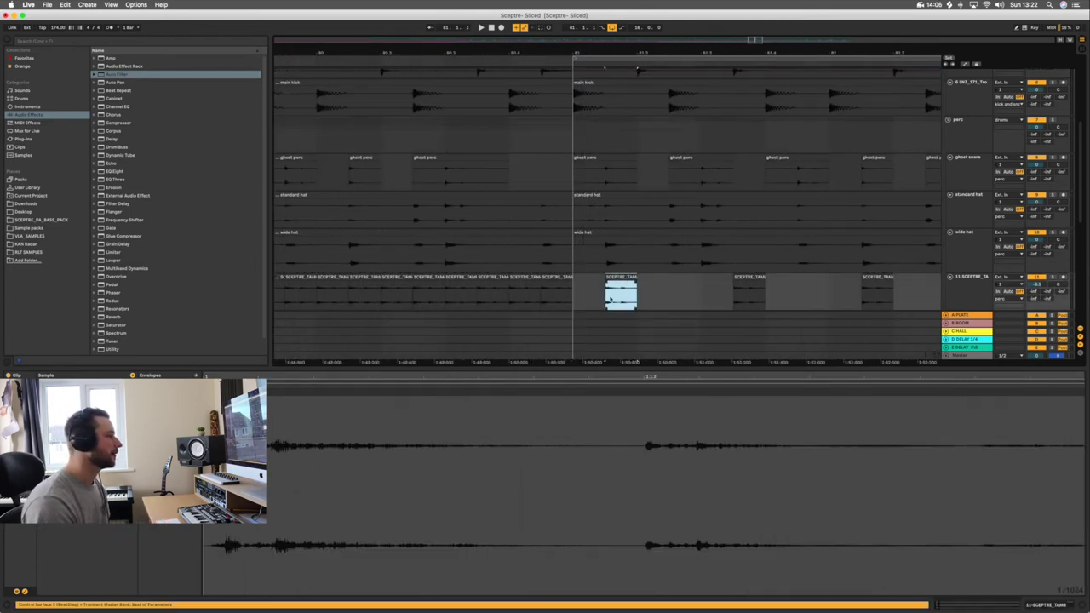
{"action": "left_click", "coordinate": [636, 283]}
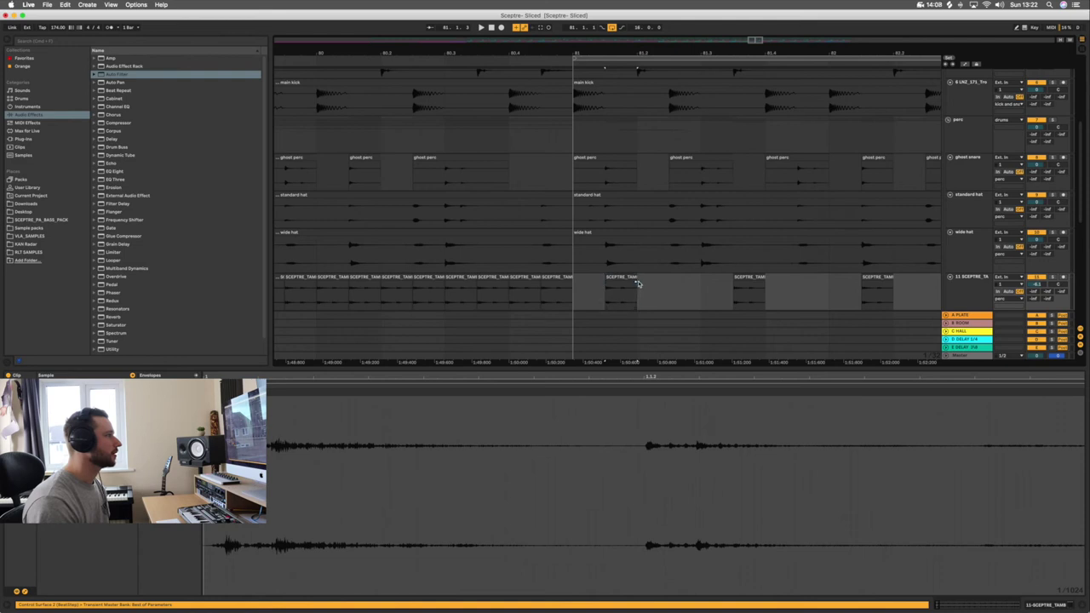
{"action": "left_click", "coordinate": [632, 286]}
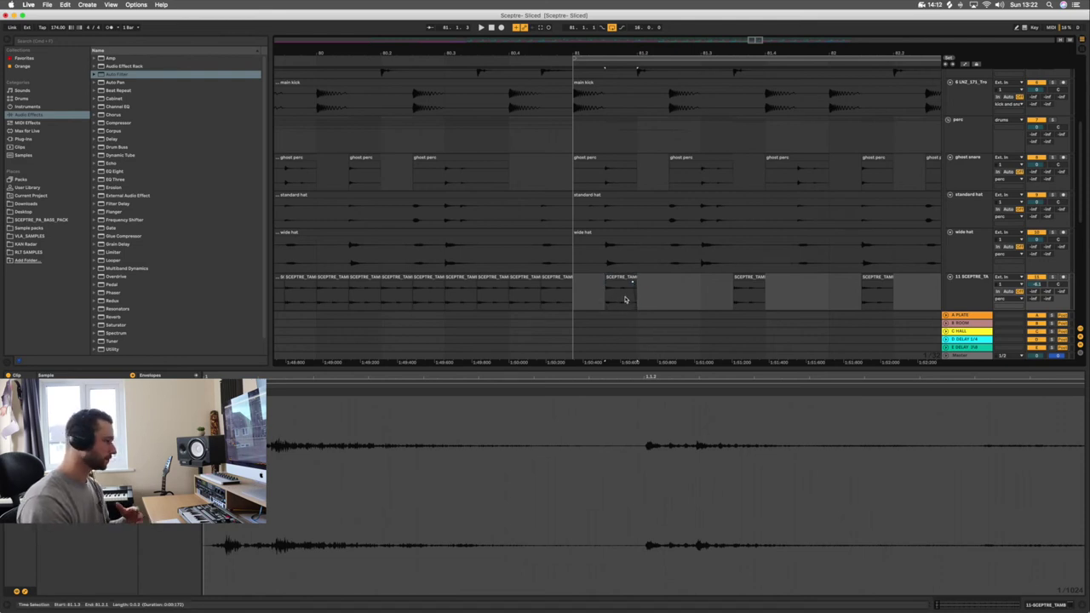
Step: Consolidate bar 81 of the SCEPTRE_TAMB track into a single clip, and undo the consolidation
{"action": "left_click_drag", "start_coordinate": [620, 49], "coordinate": [614, 50]}
{"action": "left_click_drag", "start_coordinate": [673, 307], "coordinate": [598, 294]}
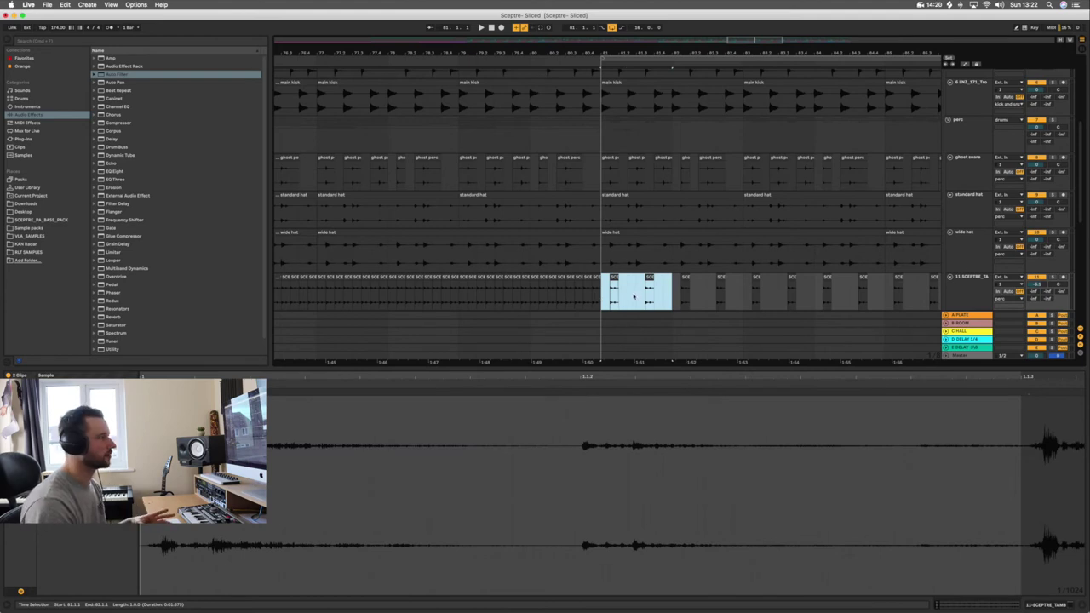
{"action": "key", "text": "super+j"}
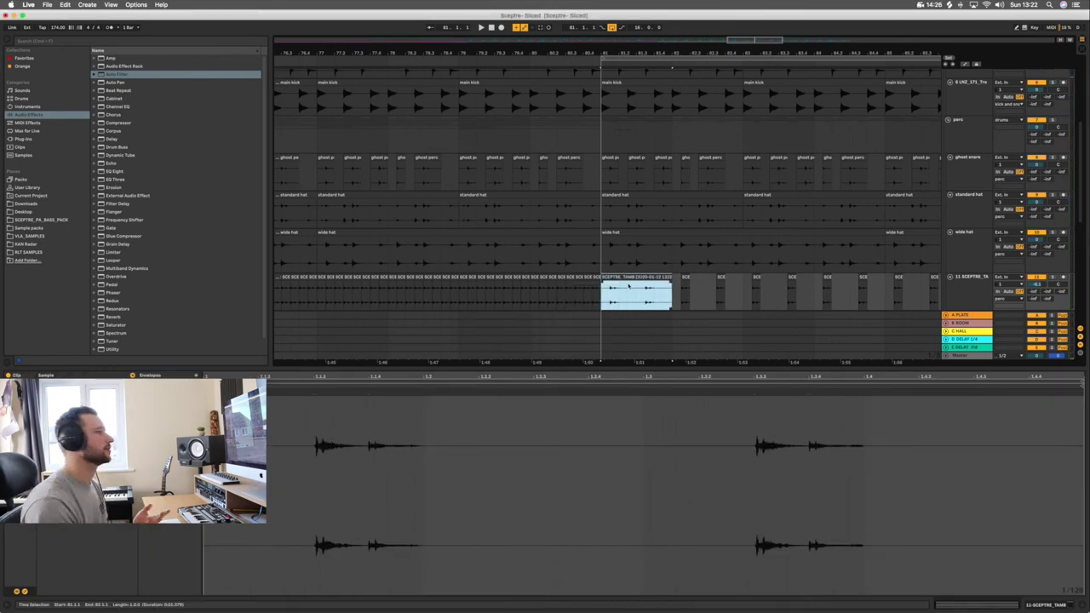
{"action": "key", "text": "super+e"}
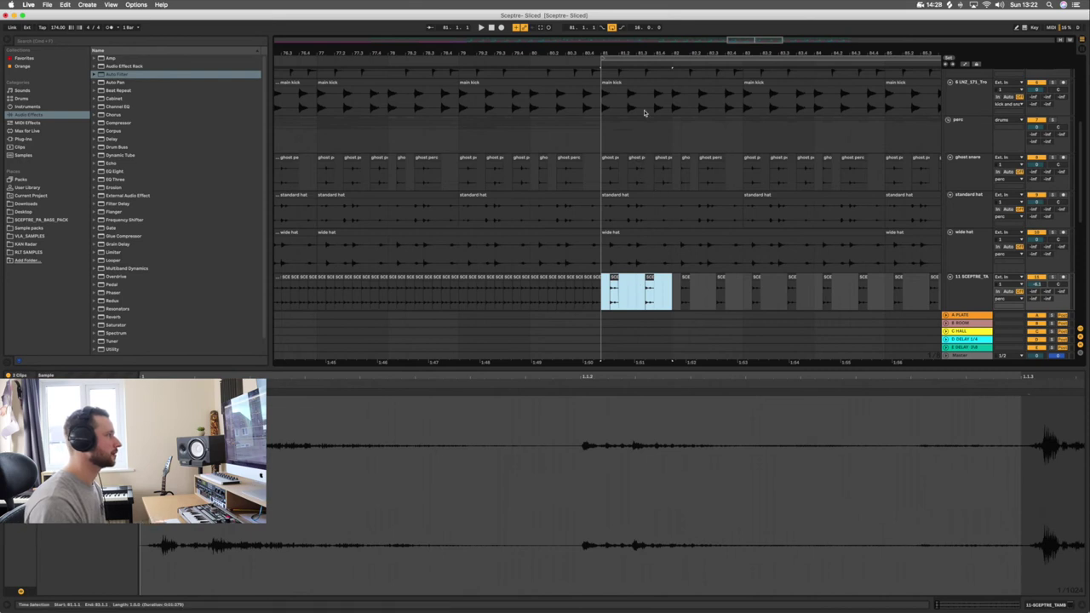
Step: Show the perc group's device chain and review its sidechained compressor and EQ
{"action": "left_click_drag", "start_coordinate": [639, 54], "coordinate": [688, 20]}
{"action": "left_click", "coordinate": [984, 143]}
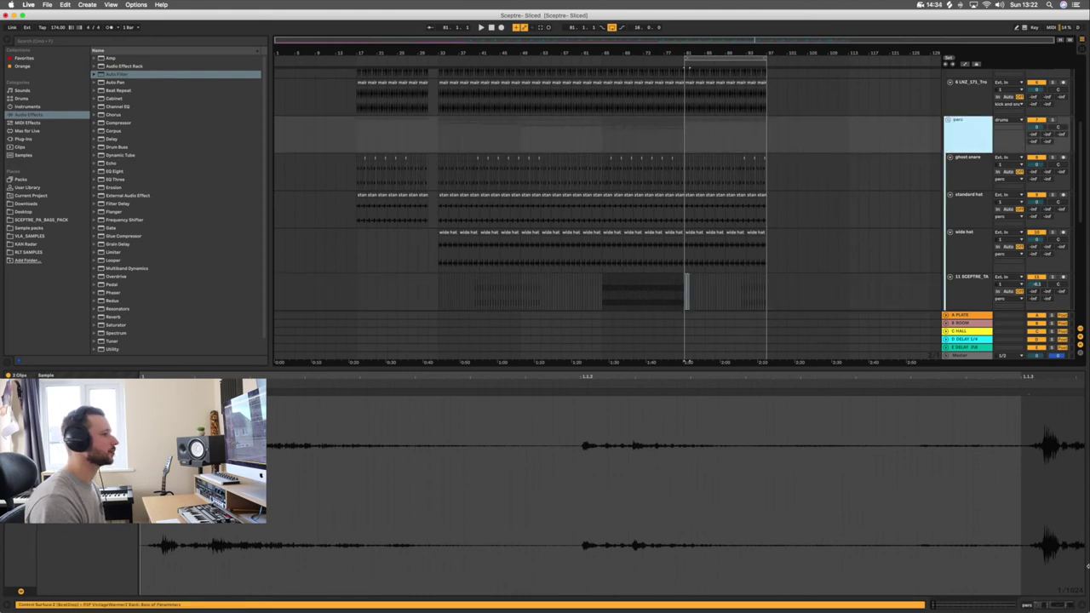
{"action": "left_click", "coordinate": [1049, 608]}
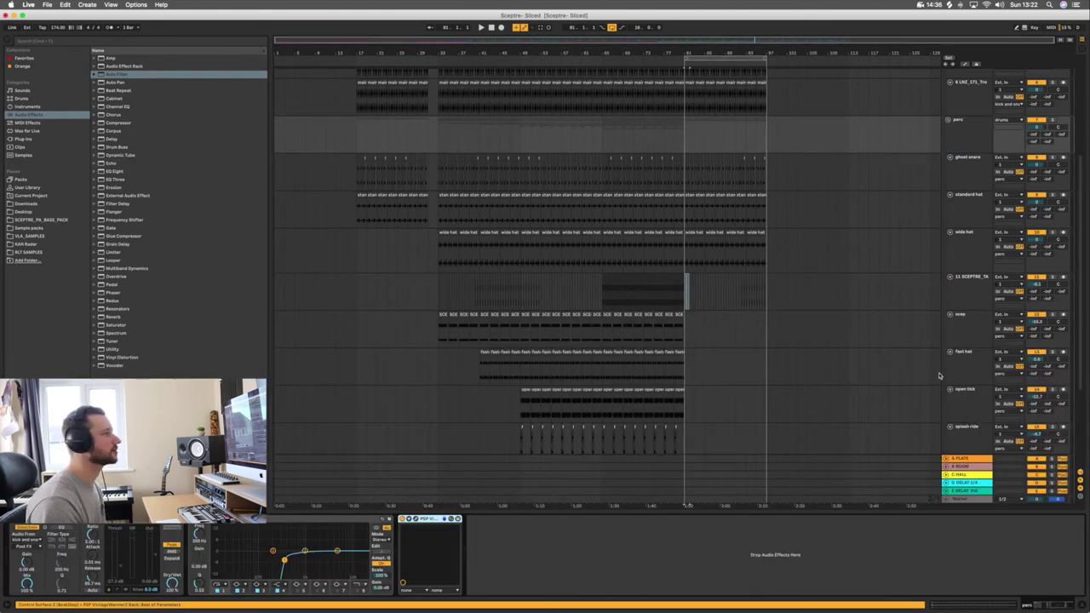
{"action": "left_click", "coordinate": [971, 143]}
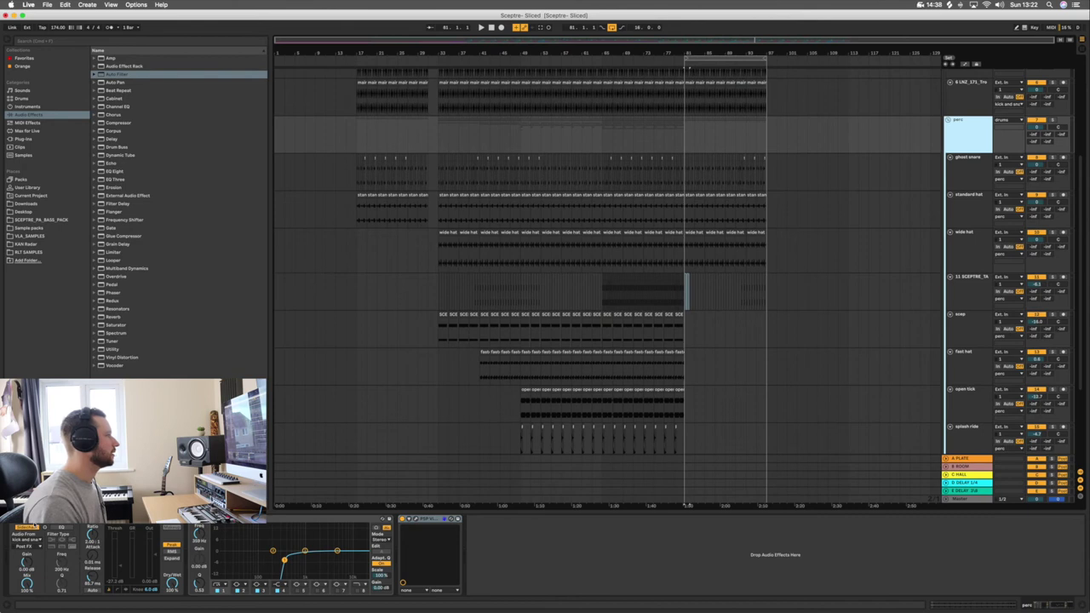
{"action": "left_click", "coordinate": [35, 521]}
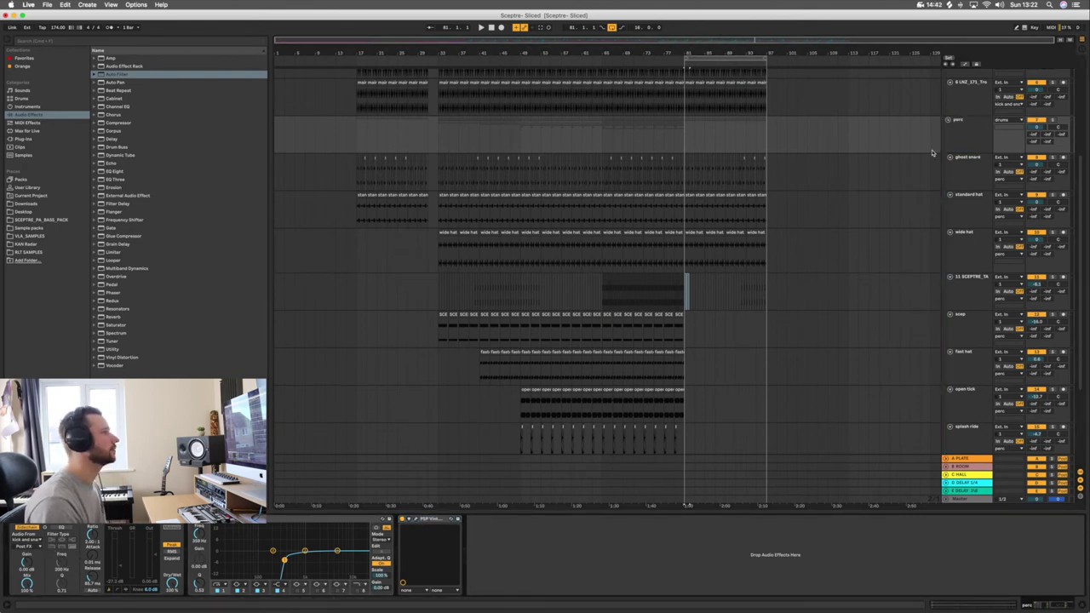
Step: Open PSP VintageWarmer2 on the perc group, review its settings, and close its window
{"action": "left_click", "coordinate": [418, 519]}
{"action": "left_click_drag", "start_coordinate": [347, 124], "coordinate": [522, 297]}
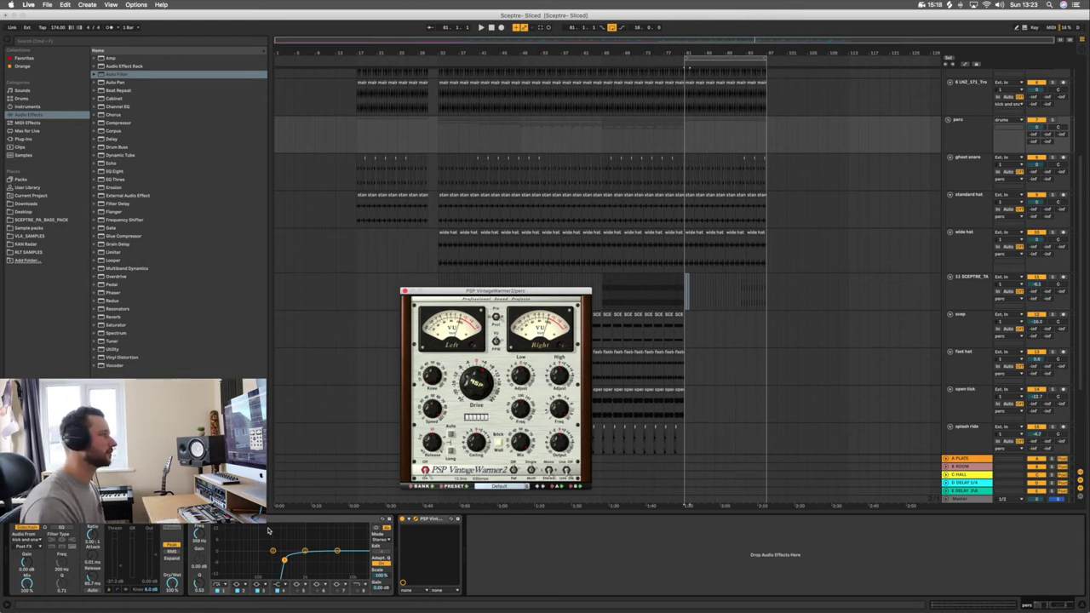
{"action": "left_click", "coordinate": [405, 292]}
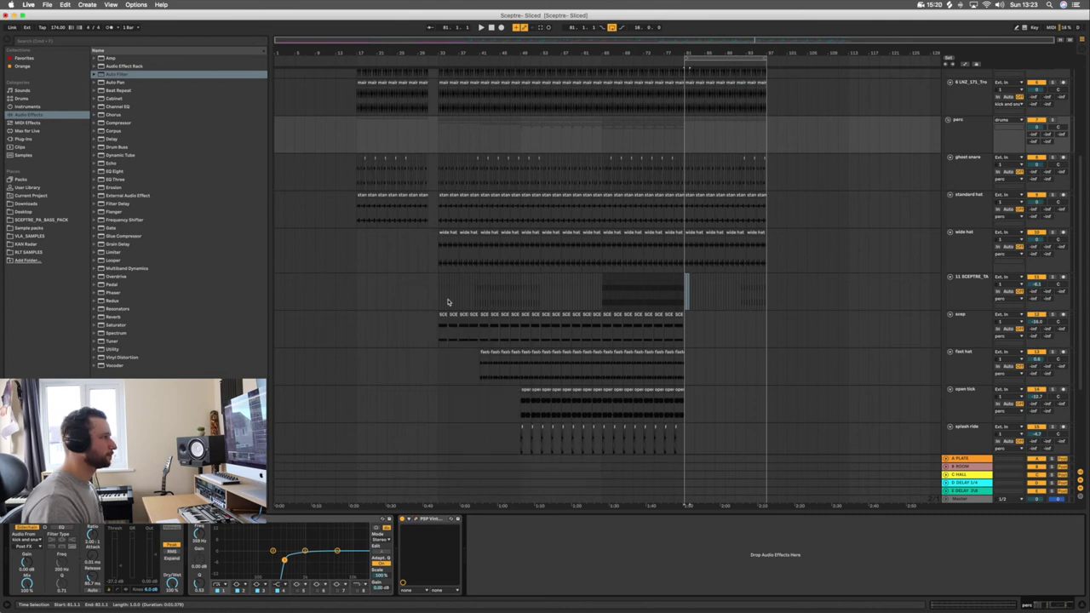
Step: Show the drums group's device chain, review its PTEq-X equalizer settings, and close the plug-in window
{"action": "scroll", "coordinate": [448, 304], "scroll_direction": "up", "scroll_amount": 5}
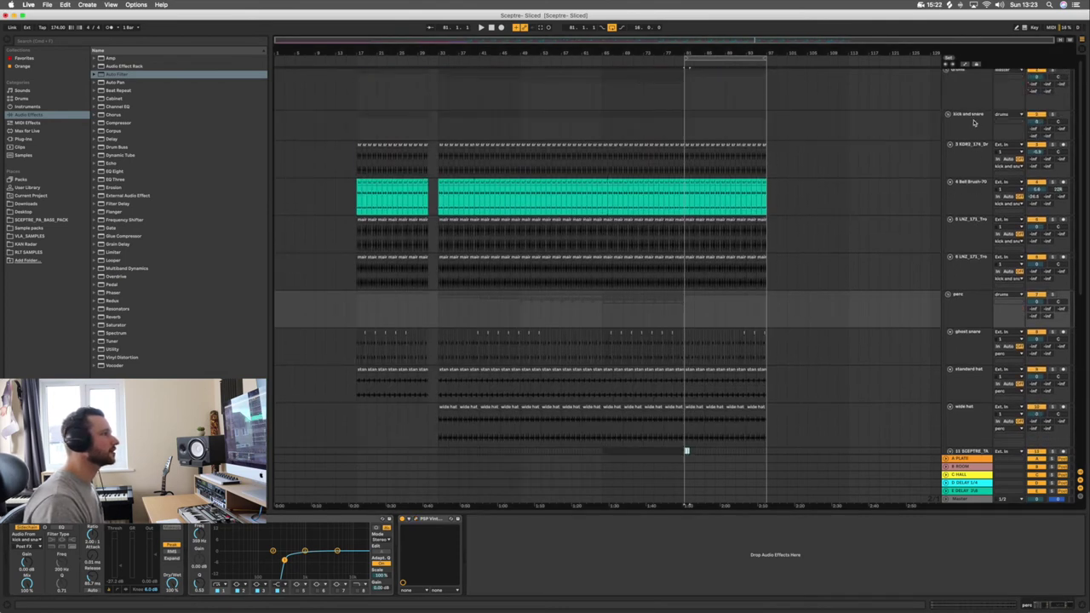
{"action": "left_click", "coordinate": [973, 96]}
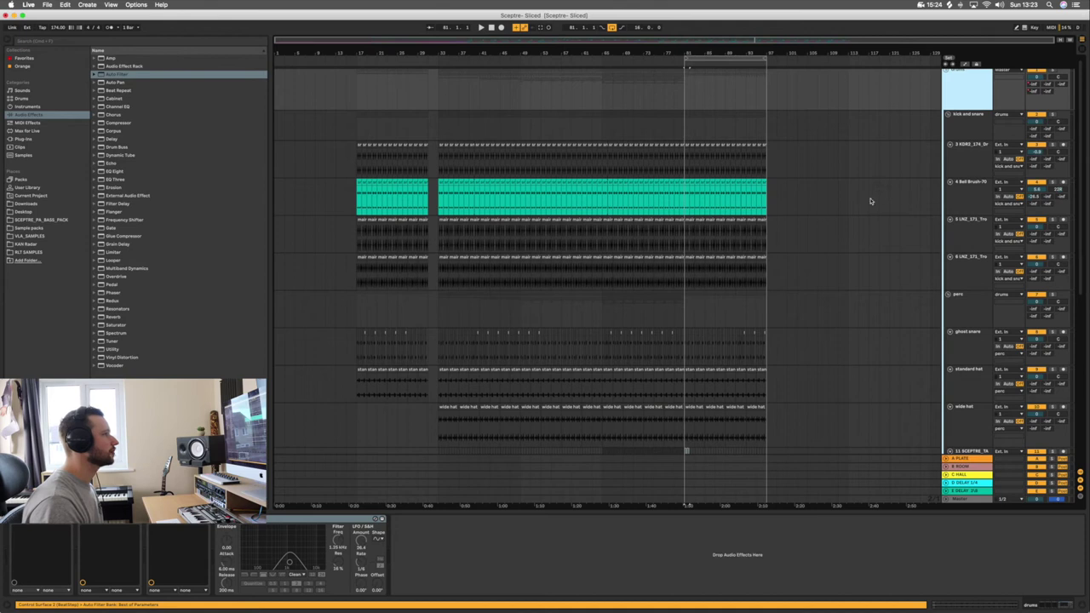
{"action": "left_click", "coordinate": [96, 517]}
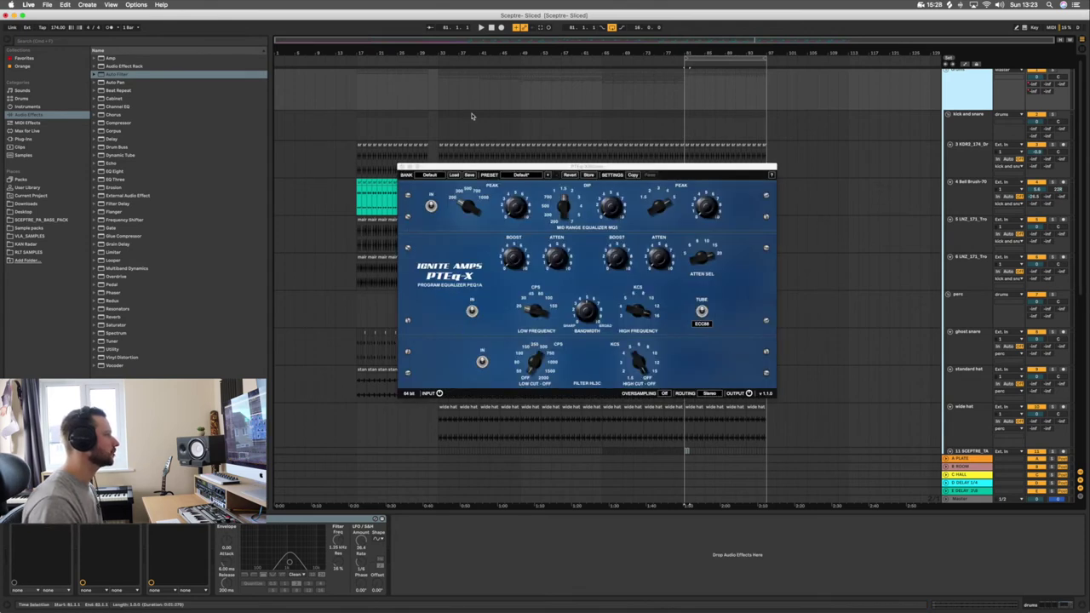
{"action": "left_click", "coordinate": [403, 167]}
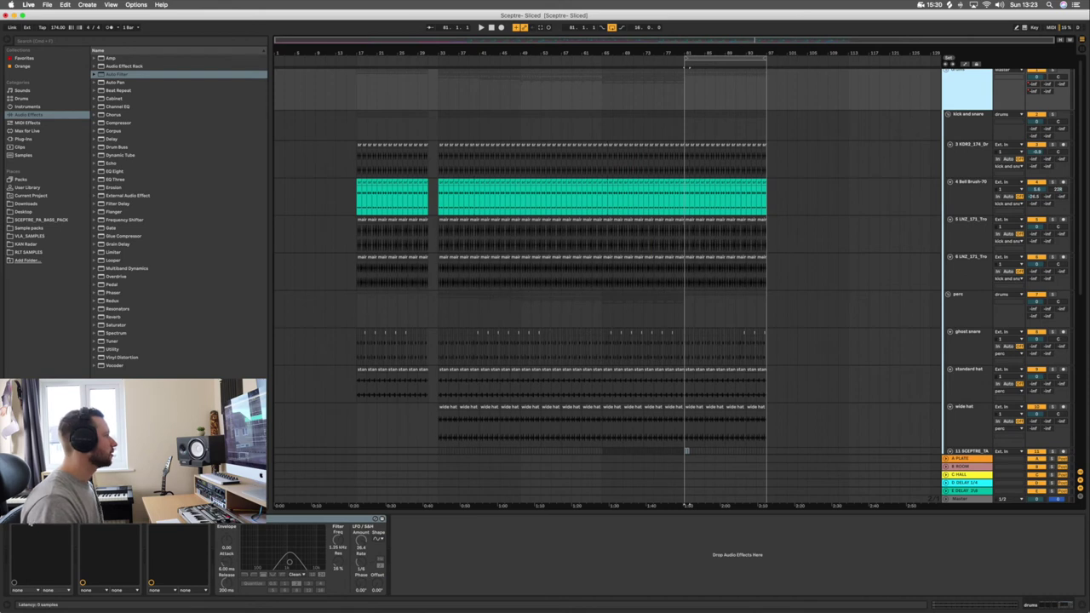
Step: Open the Decimort bit crusher on the drums group, review its settings, and close its window
{"action": "left_click", "coordinate": [29, 518]}
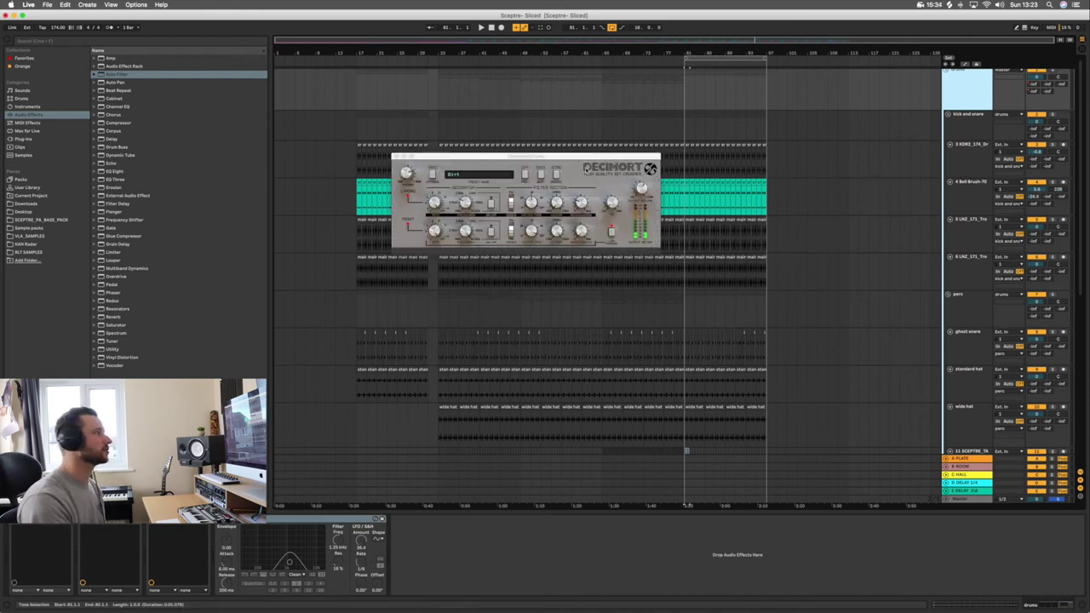
{"action": "left_click_drag", "start_coordinate": [543, 156], "coordinate": [615, 253]}
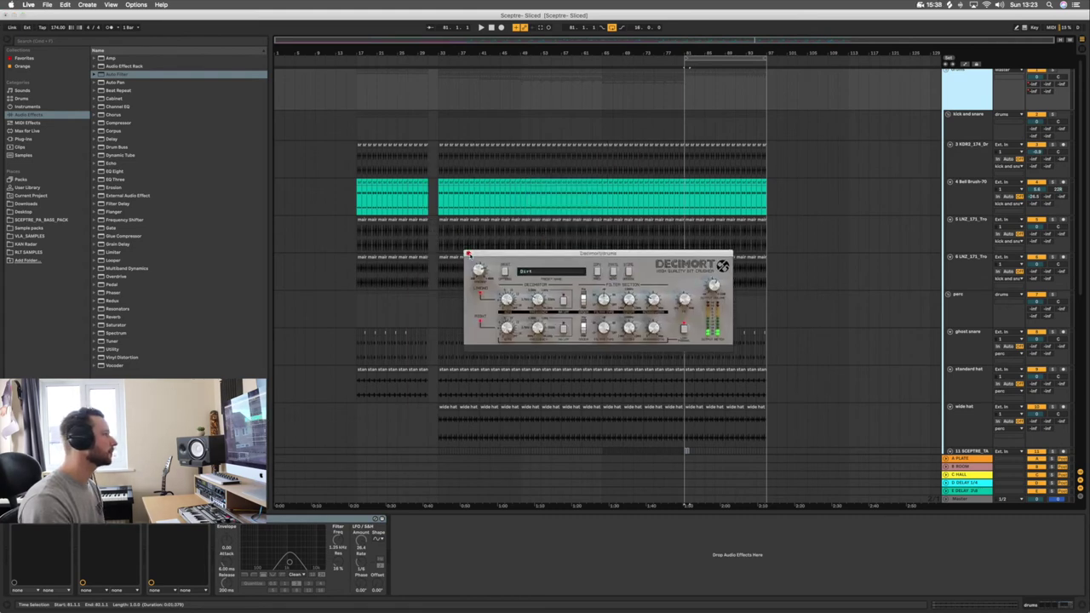
{"action": "left_click", "coordinate": [467, 254]}
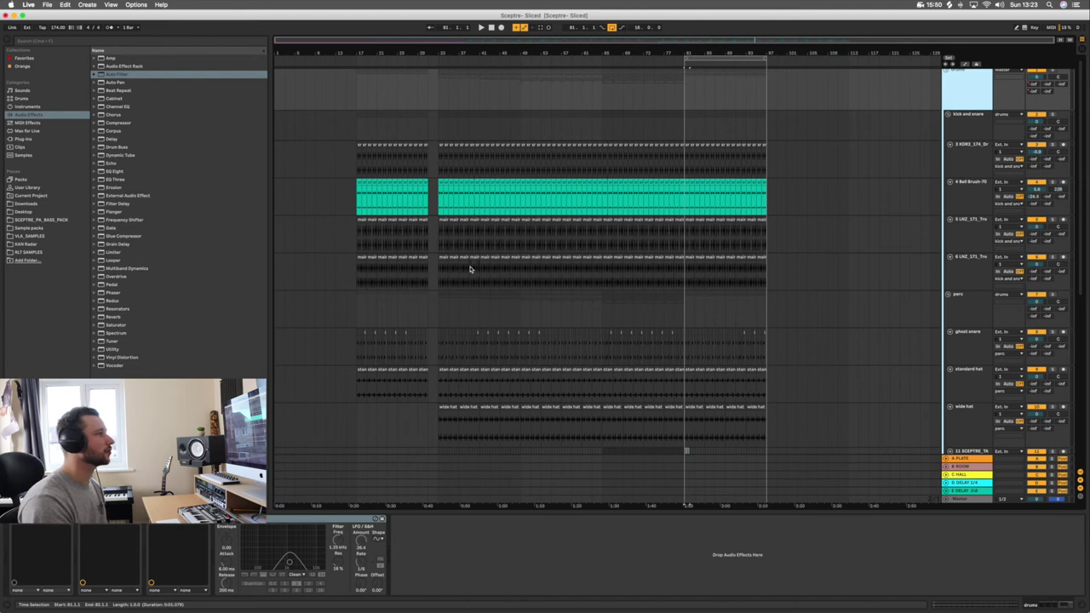
Step: Select the 16-bar loop range starting at bar 81, and open PSP VintageWarmer2 on the drums group
{"action": "left_click_drag", "start_coordinate": [688, 57], "coordinate": [706, 57]}
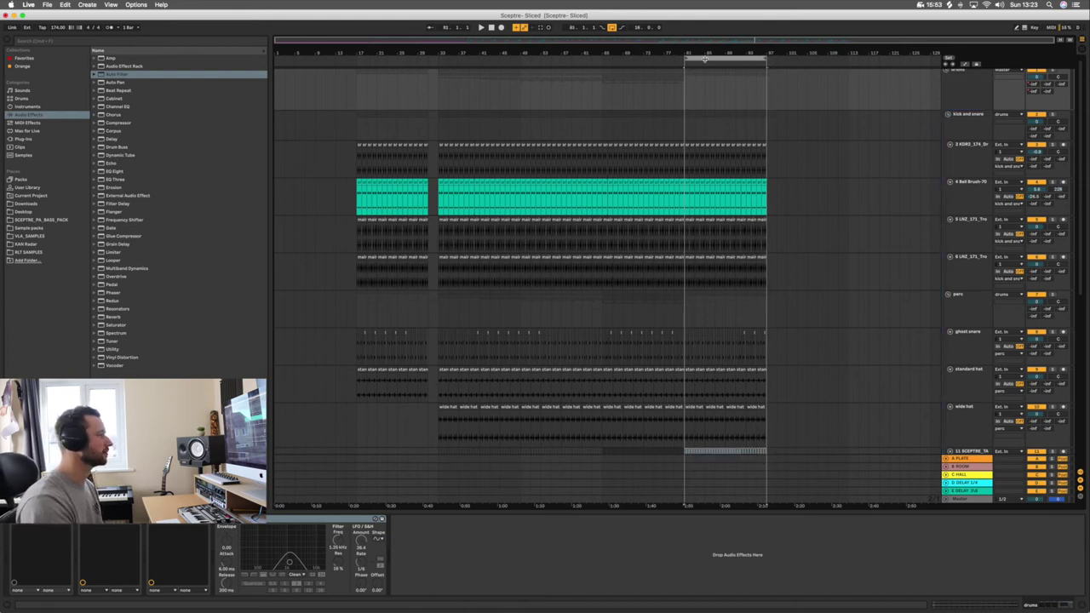
{"action": "left_click", "coordinate": [984, 314]}
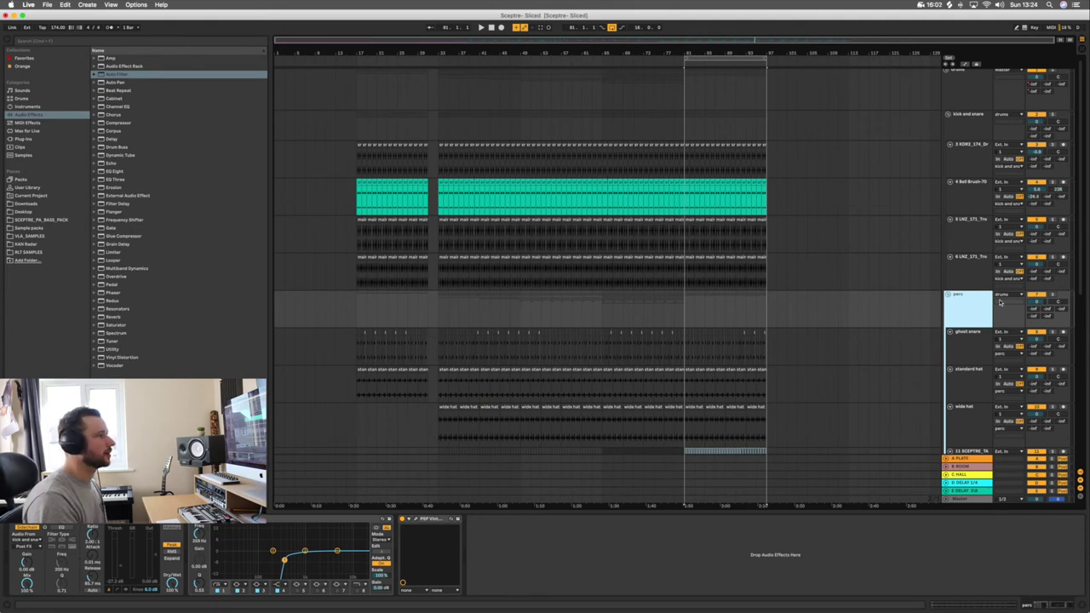
{"action": "left_click", "coordinate": [969, 92]}
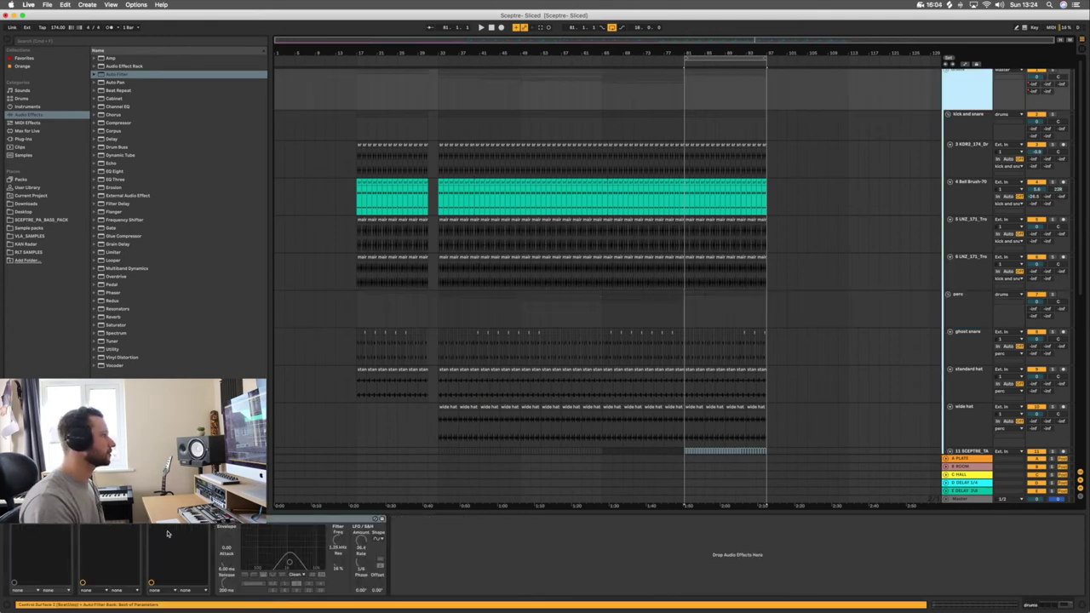
{"action": "left_click", "coordinate": [91, 518]}
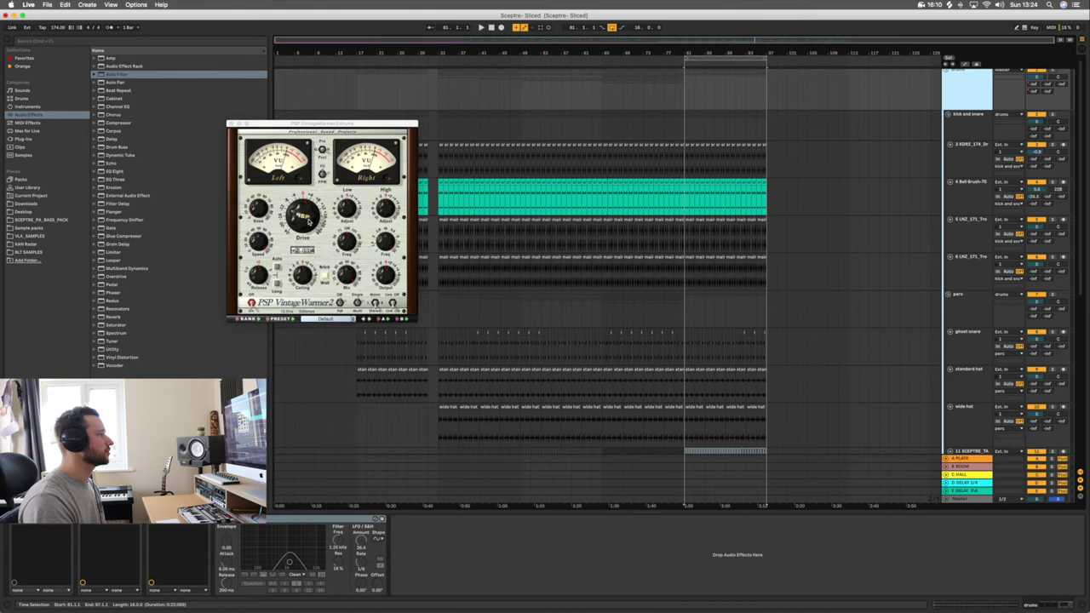
Step: Play the drums from bar 65 and bypass PSP VintageWarmer2 on both the drums and perc groups
{"action": "left_click", "coordinate": [603, 97]}
{"action": "key", "text": "space"}
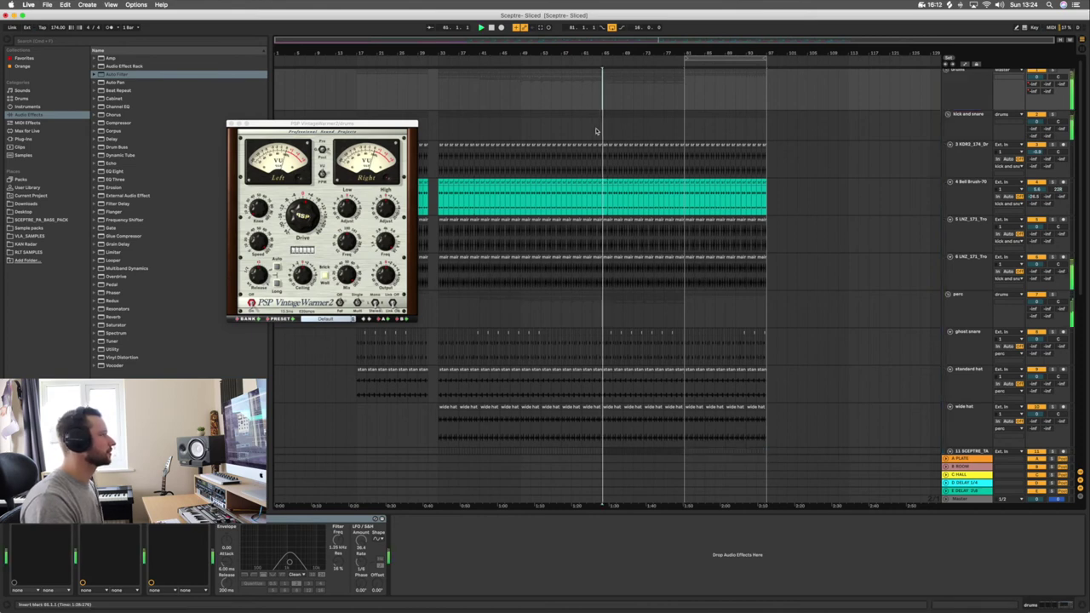
{"action": "left_click", "coordinate": [152, 520]}
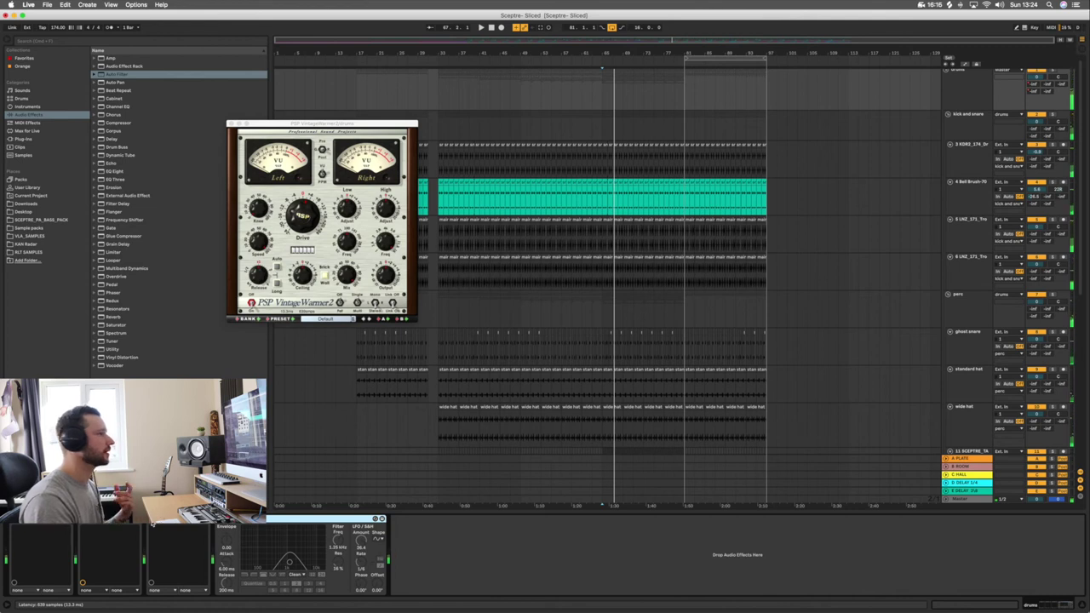
{"action": "left_click", "coordinate": [969, 311]}
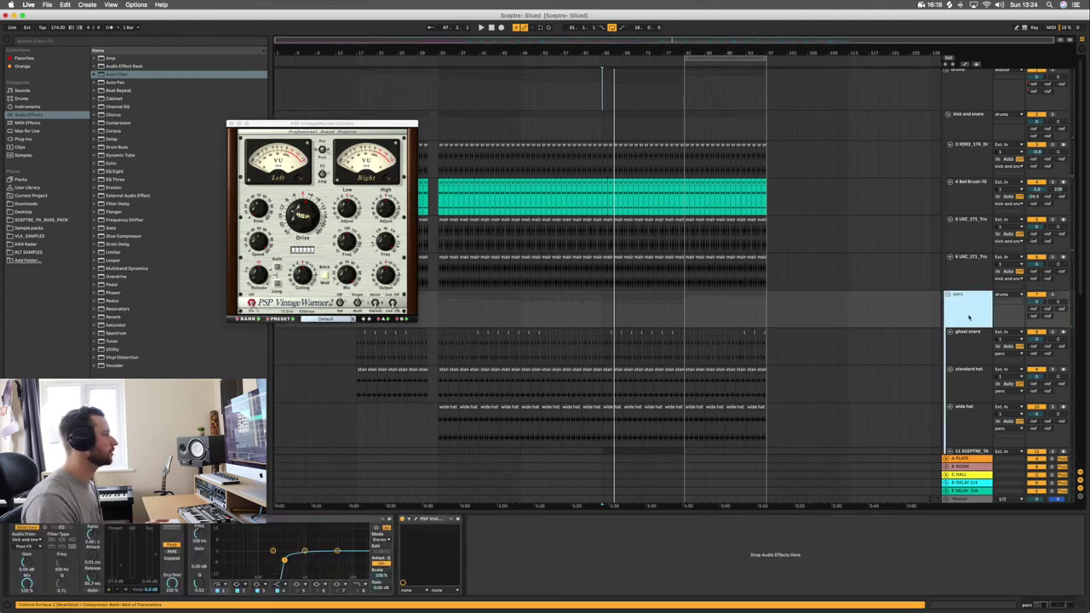
{"action": "left_click", "coordinate": [403, 522]}
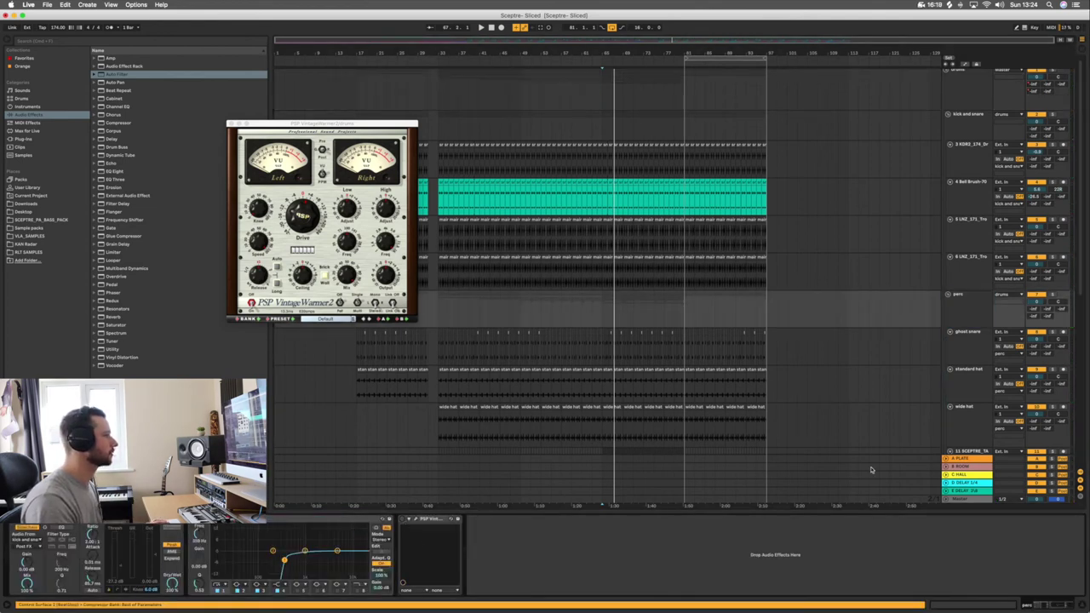
Step: Replay from bar 65 while re-enabling VintageWarmer2 on the perc and drums groups to compare the sound, and close its window
{"action": "left_click", "coordinate": [976, 305]}
{"action": "key", "text": "space"}
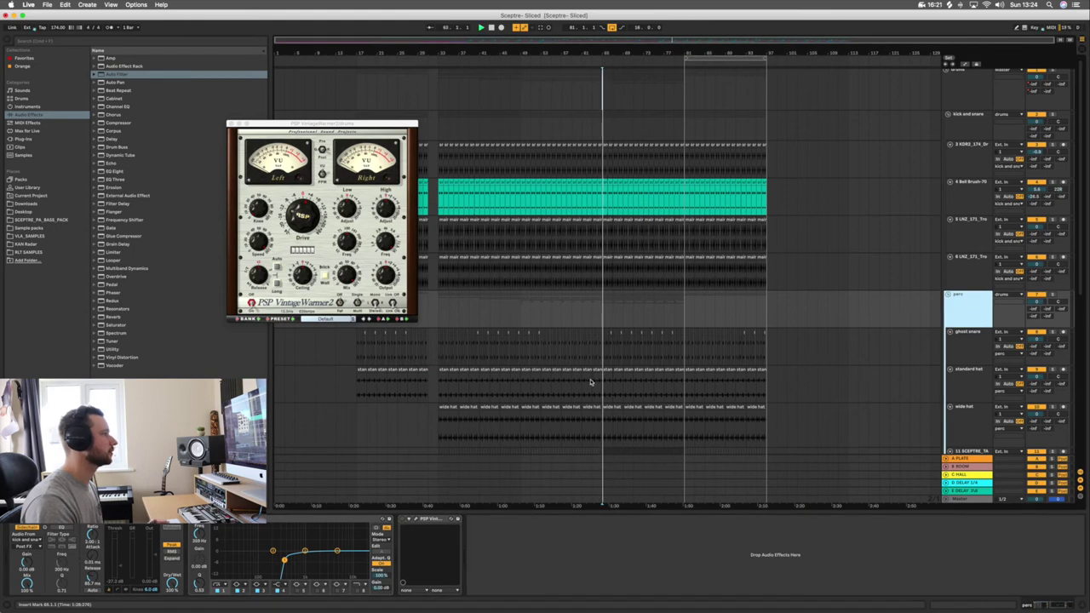
{"action": "left_click", "coordinate": [402, 520]}
{"action": "left_click", "coordinate": [977, 98]}
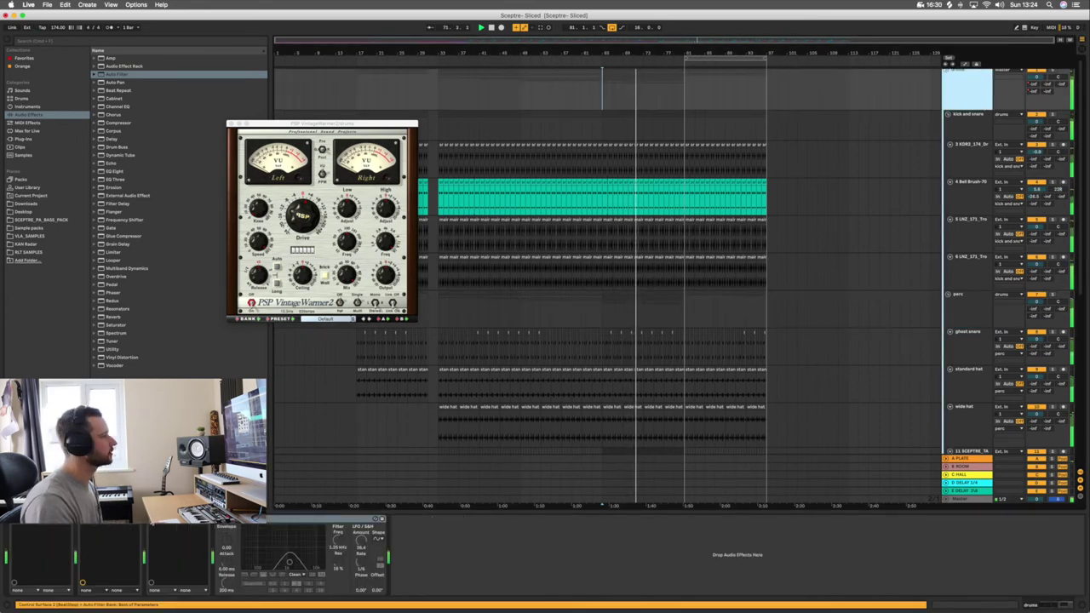
{"action": "left_click", "coordinate": [259, 519]}
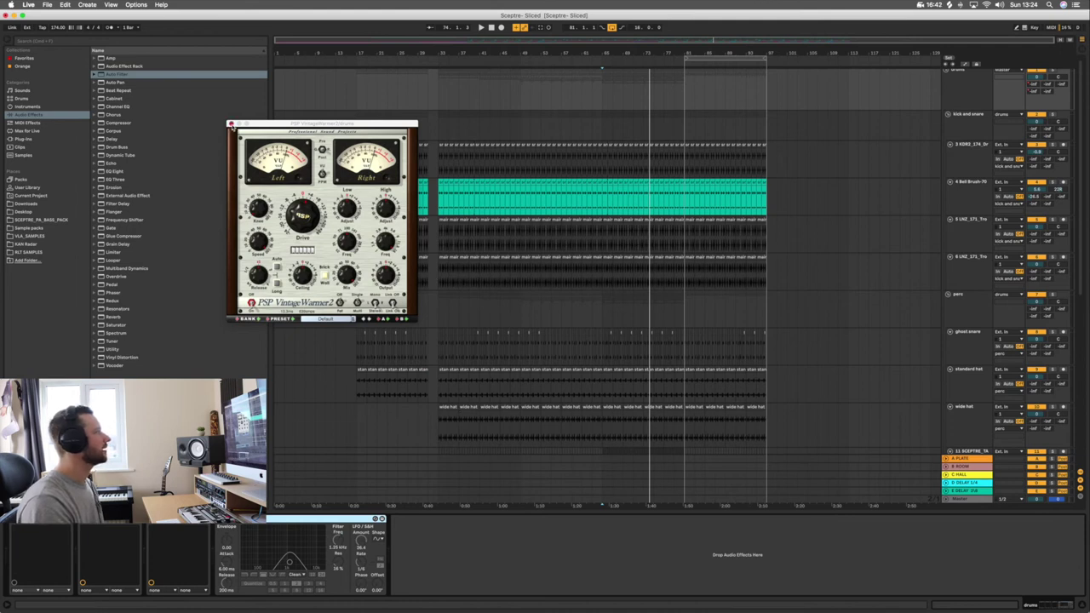
{"action": "left_click", "coordinate": [231, 124]}
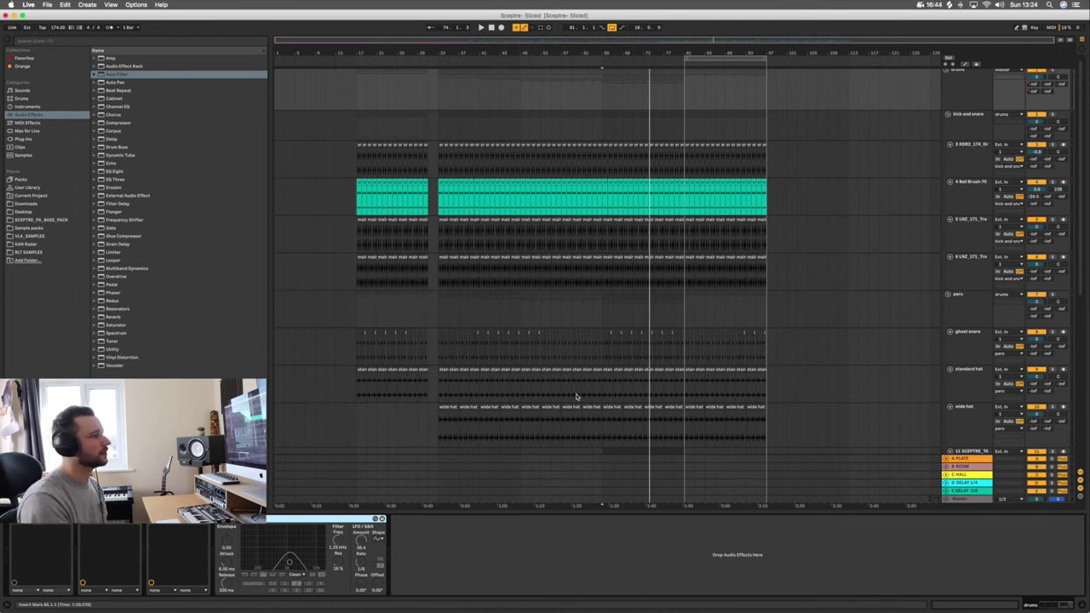
{"action": "scroll", "coordinate": [610, 397], "scroll_direction": "down", "scroll_amount": 2}
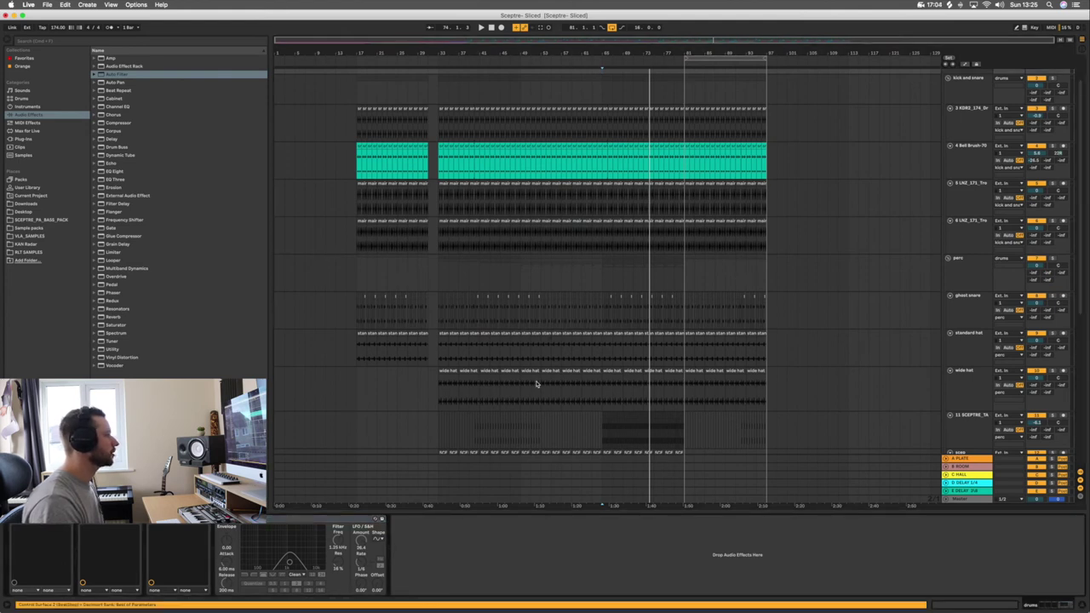
Step: Show the automation lanes and play the drums from bar 57 to hear the drums group's Decimort cutoff build
{"action": "scroll", "coordinate": [536, 384], "scroll_direction": "down", "scroll_amount": 5}
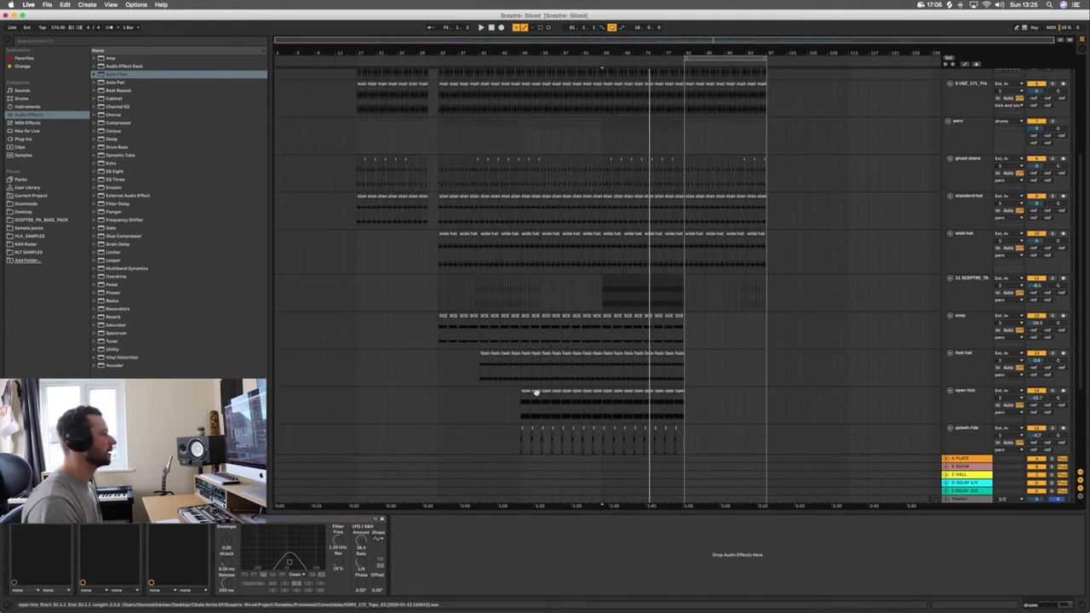
{"action": "scroll", "coordinate": [554, 387], "scroll_direction": "down", "scroll_amount": 2}
{"action": "left_click", "coordinate": [580, 417]}
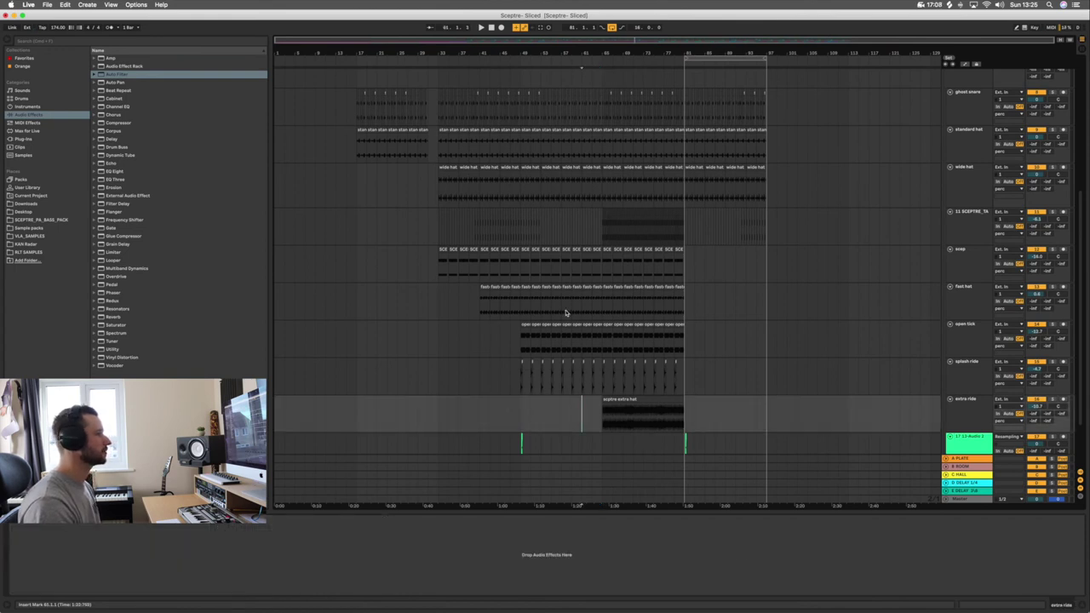
{"action": "left_click", "coordinate": [563, 413]}
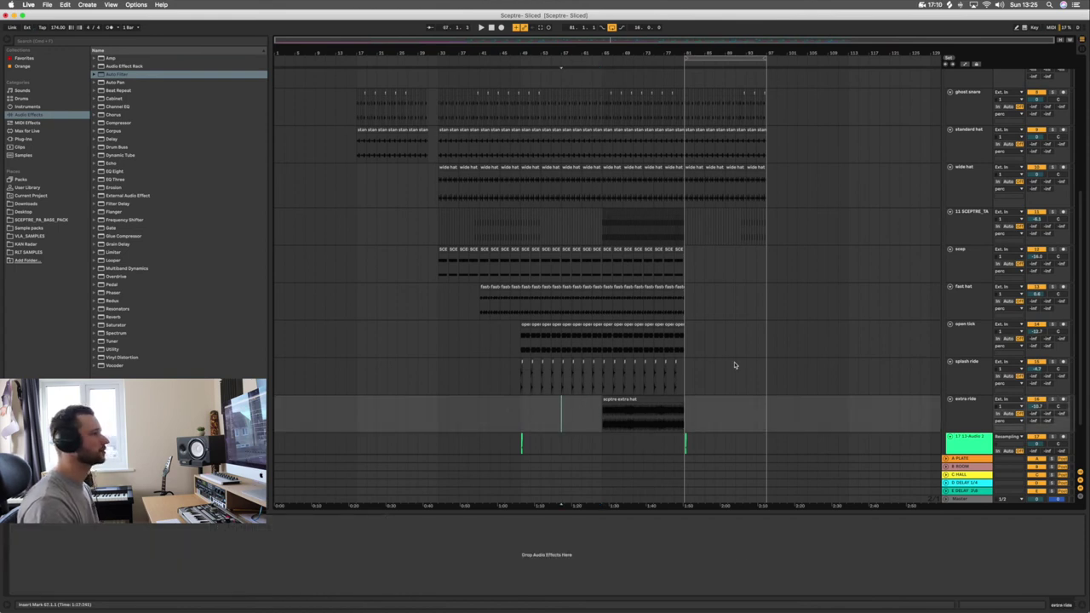
{"action": "scroll", "coordinate": [667, 295], "scroll_direction": "up", "scroll_amount": 5}
{"action": "scroll", "coordinate": [617, 105], "scroll_direction": "up", "scroll_amount": 2}
{"action": "key", "text": "a"}
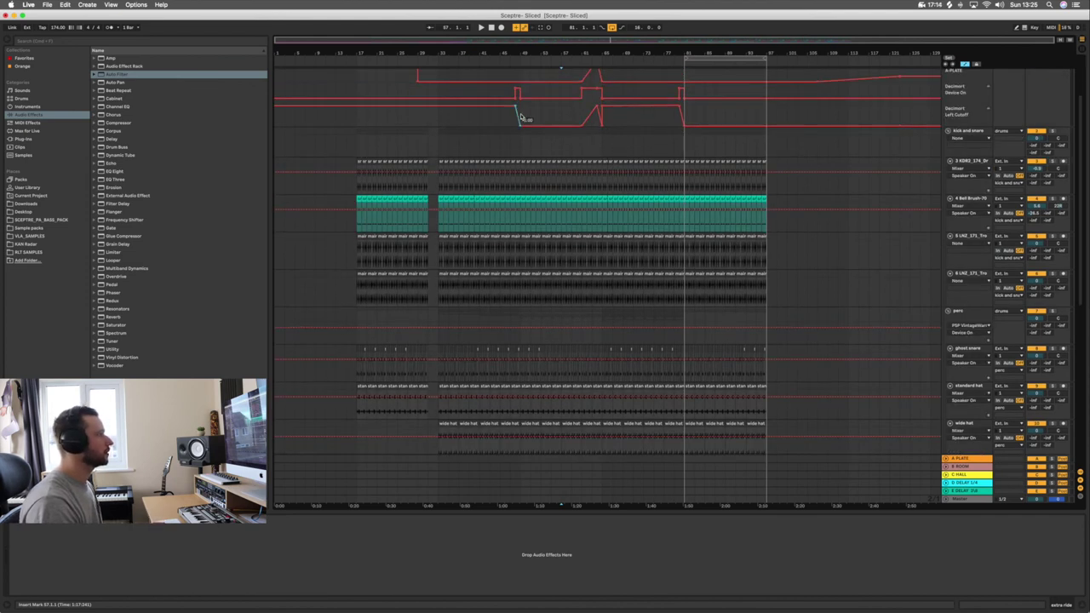
{"action": "left_click", "coordinate": [573, 118]}
{"action": "key", "text": "space"}
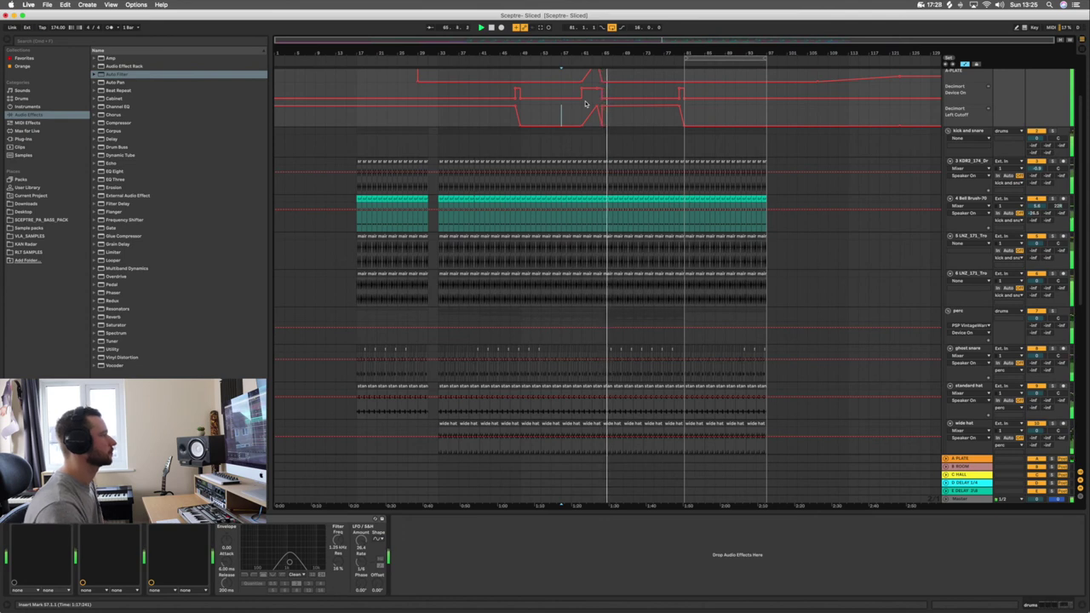
Step: Replay the drums group's Decimort automation from bar 47, and again from bar 79
{"action": "left_click", "coordinate": [511, 118]}
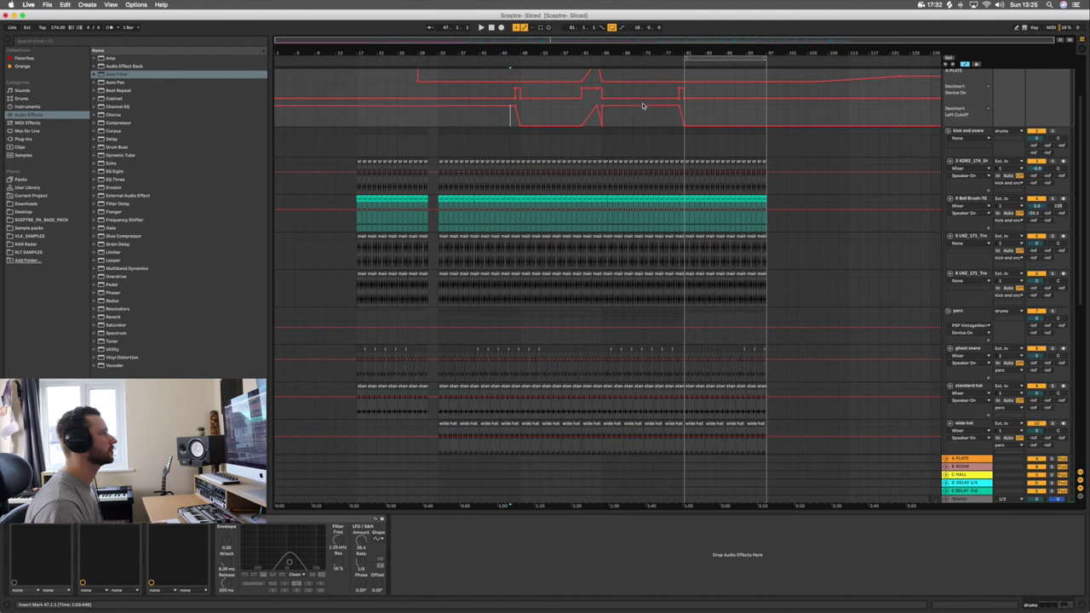
{"action": "key", "text": "space"}
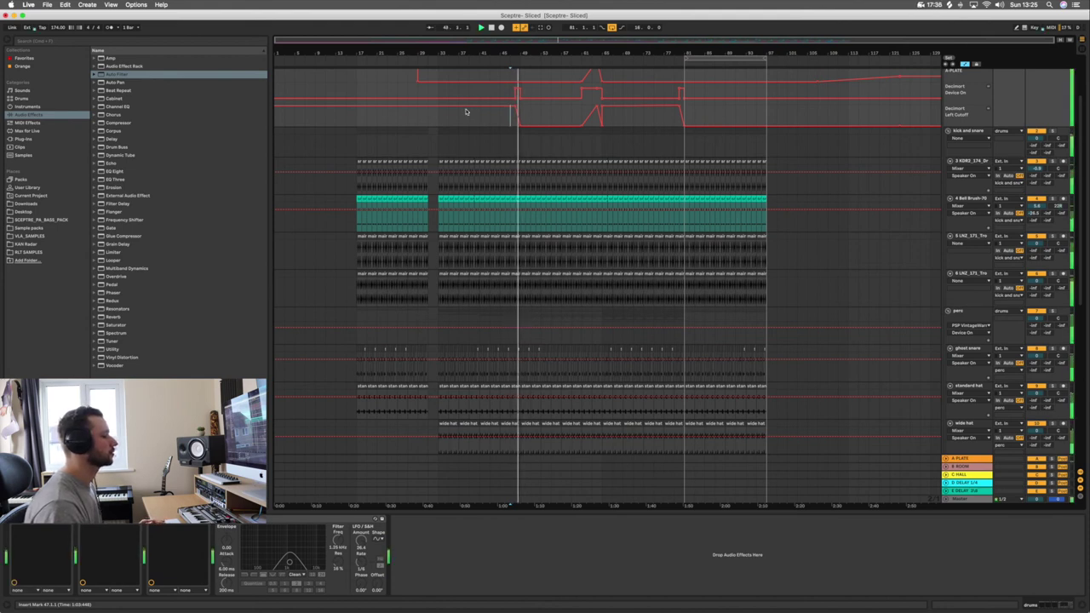
{"action": "left_click", "coordinate": [676, 120]}
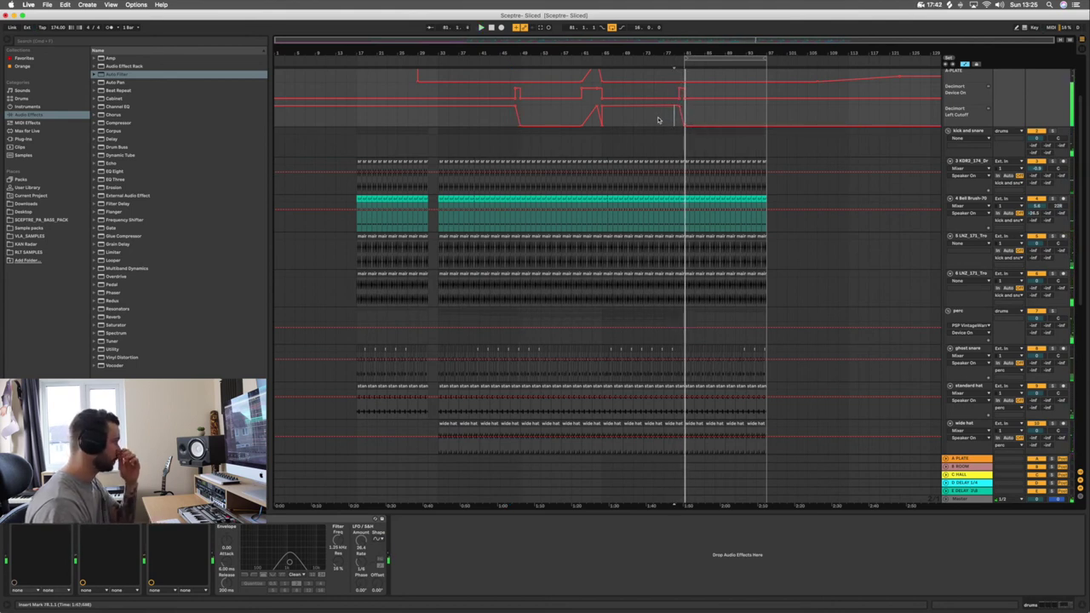
Step: Set the playback start to bar 17, select the drums group to see its devices, and play the filtered intro drums
{"action": "left_click_drag", "start_coordinate": [357, 53], "coordinate": [511, 51]}
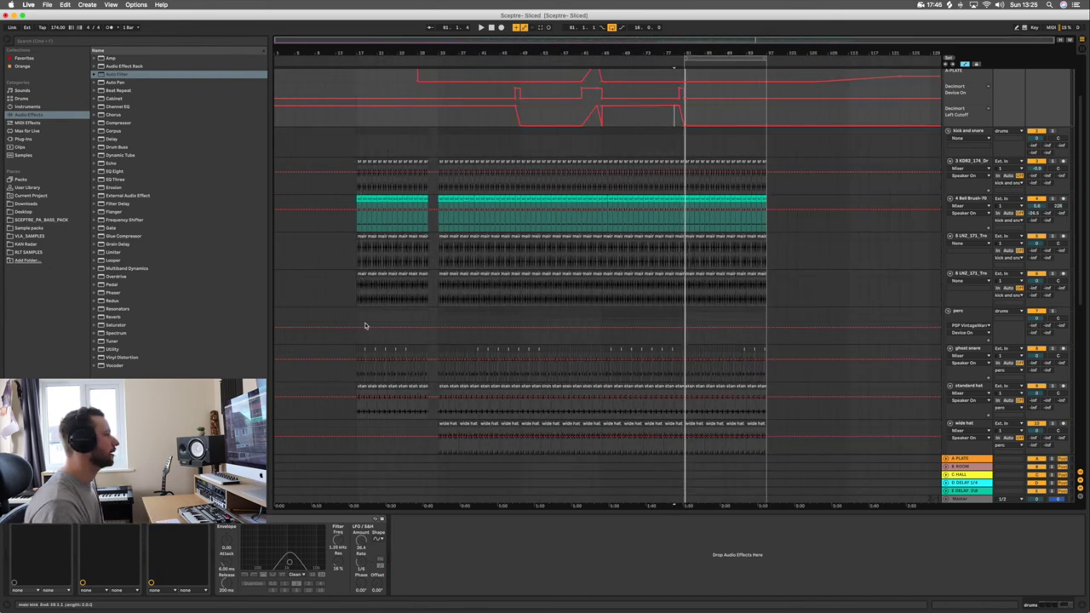
{"action": "left_click", "coordinate": [356, 258]}
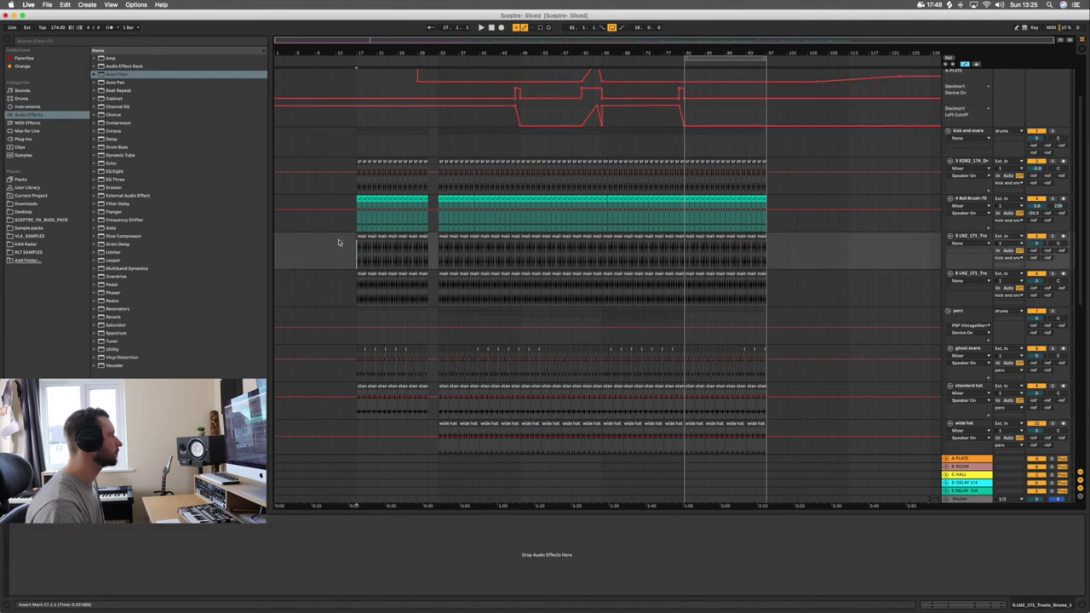
{"action": "left_click_drag", "start_coordinate": [364, 51], "coordinate": [411, 51]}
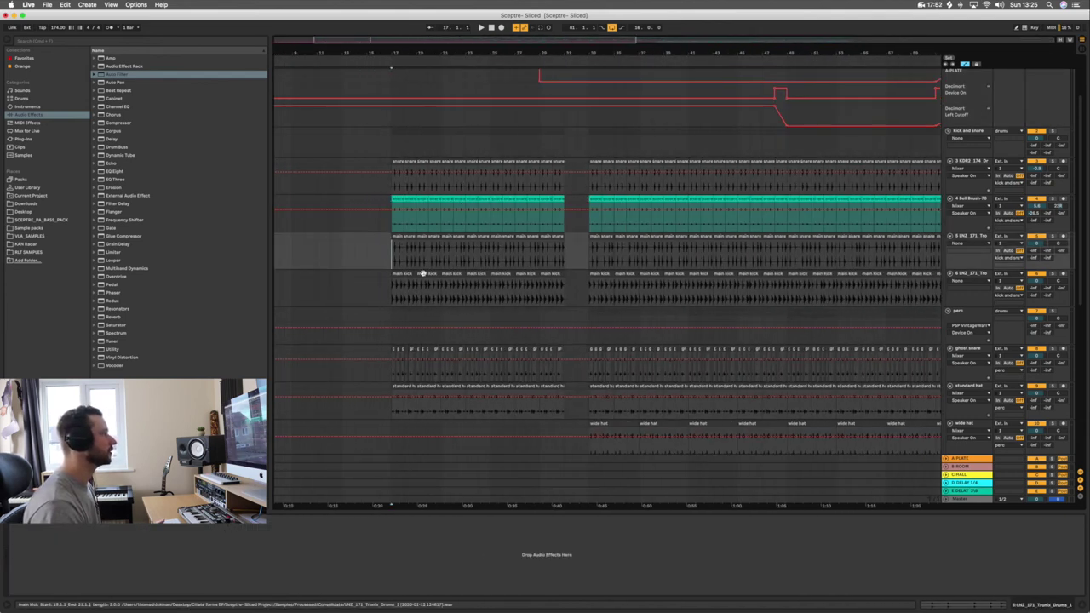
{"action": "scroll", "coordinate": [939, 226], "scroll_direction": "up", "scroll_amount": 3}
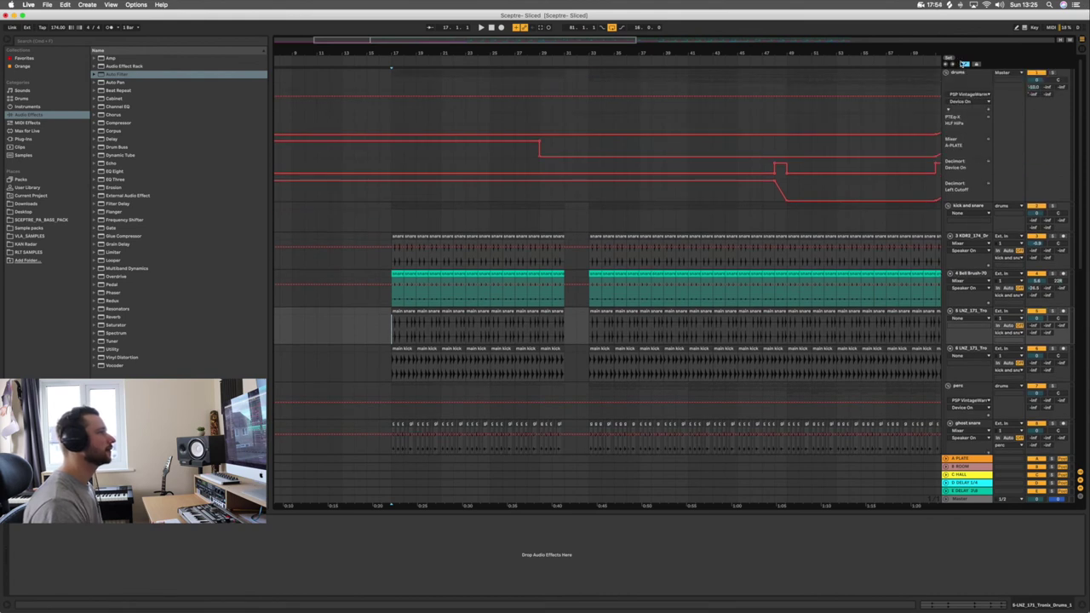
{"action": "left_click", "coordinate": [964, 79]}
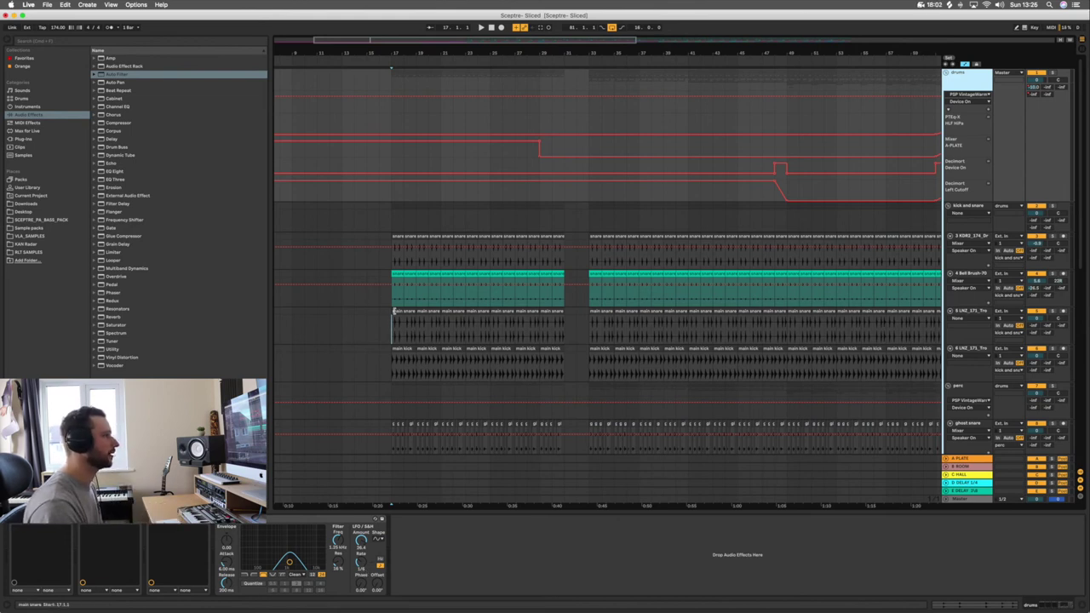
{"action": "key", "text": "space"}
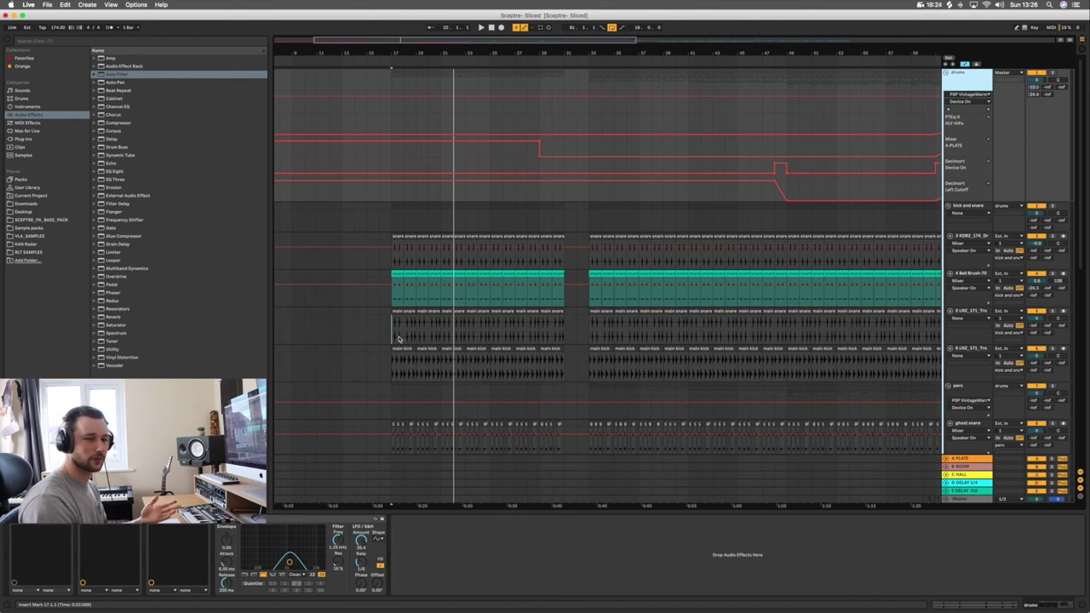
{"action": "key", "text": "space"}
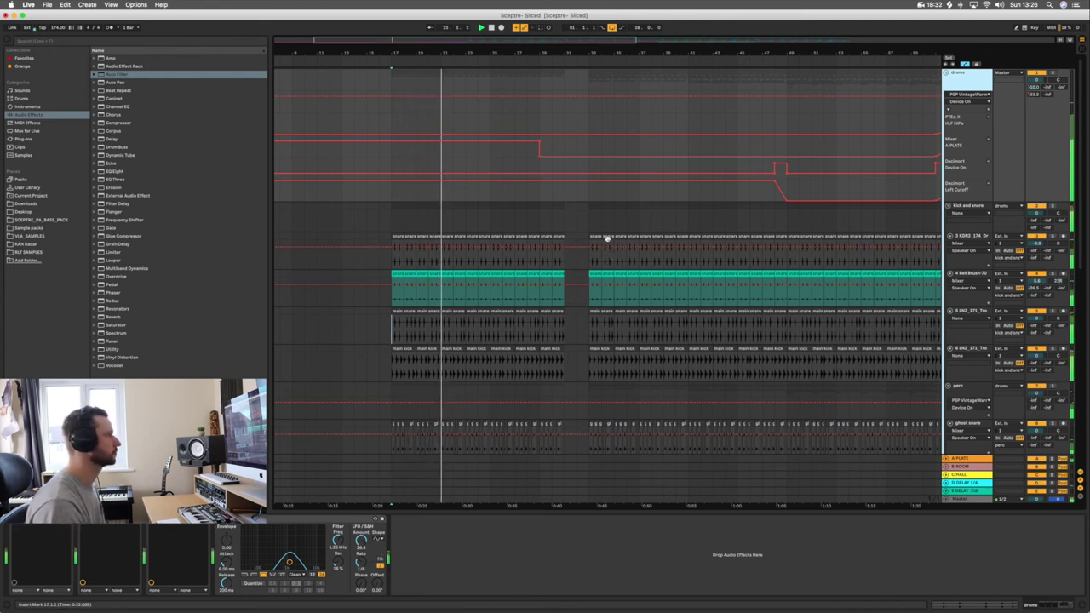
Step: Play the drums from bar 29 across the A-PLATE send change, and toggle the drums group's Auto Filter
{"action": "left_click", "coordinate": [540, 166]}
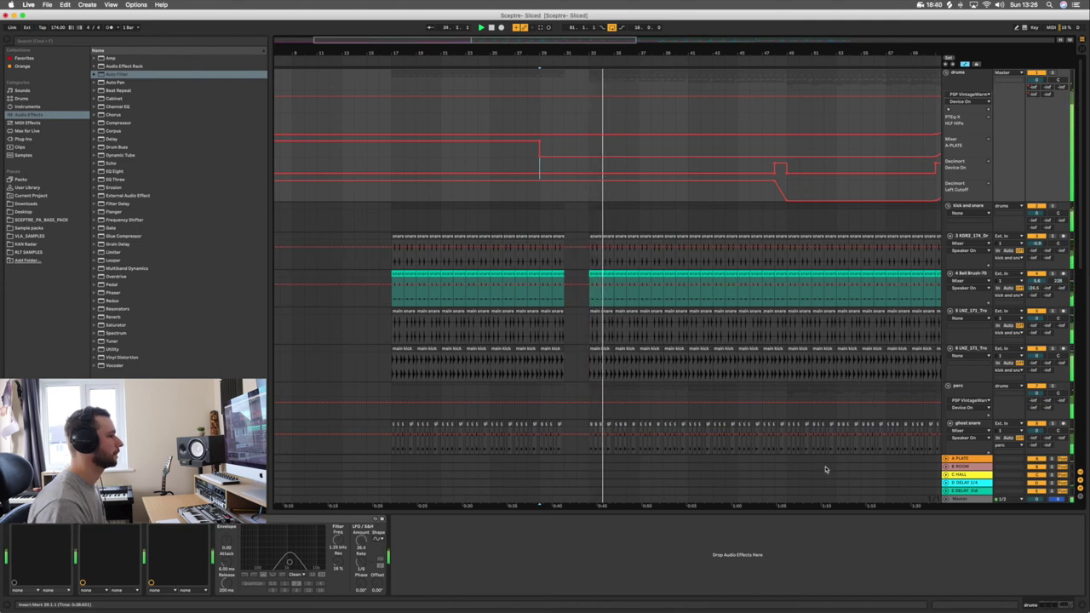
{"action": "key", "text": "space"}
{"action": "left_click", "coordinate": [220, 519]}
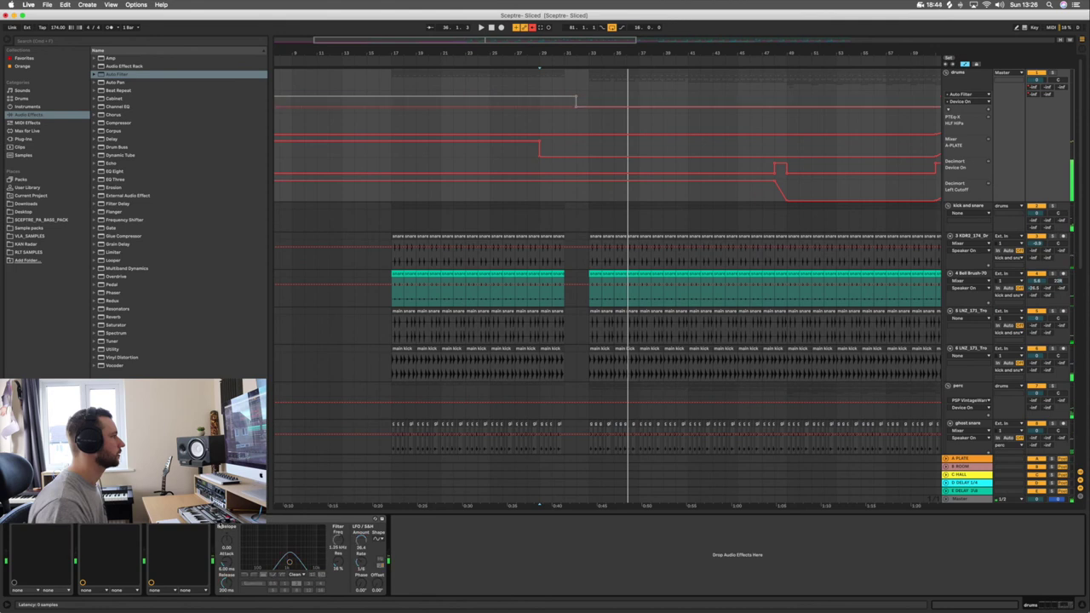
Step: Look through the drum tracks, fold the perc group, and leave the kick and snare group unfolded
{"action": "scroll", "coordinate": [567, 236], "scroll_direction": "down", "scroll_amount": 4}
{"action": "scroll", "coordinate": [567, 236], "scroll_direction": "down", "scroll_amount": 5}
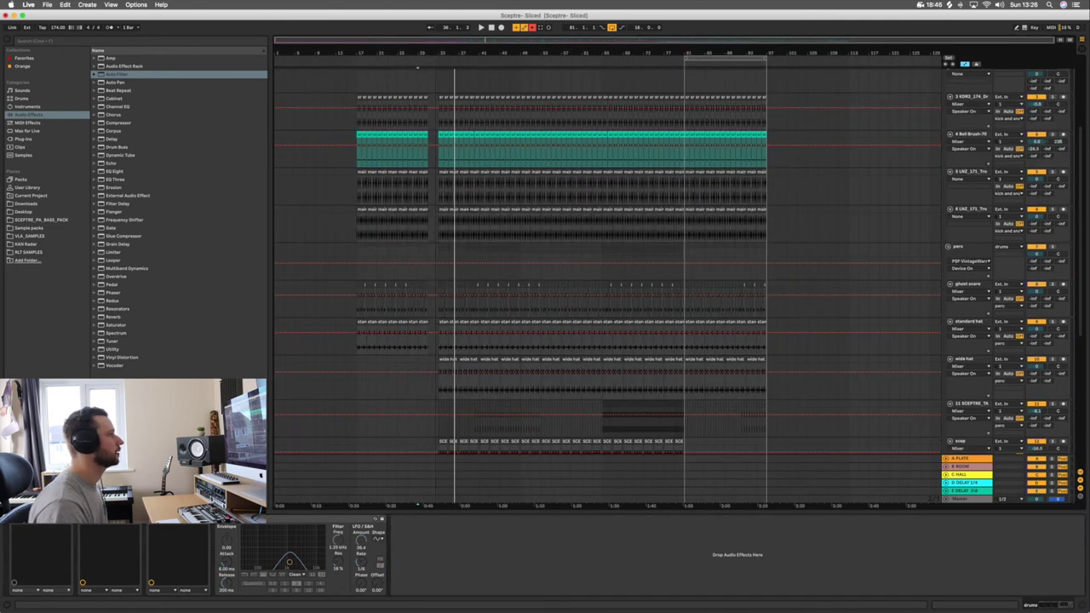
{"action": "scroll", "coordinate": [656, 286], "scroll_direction": "down", "scroll_amount": 5}
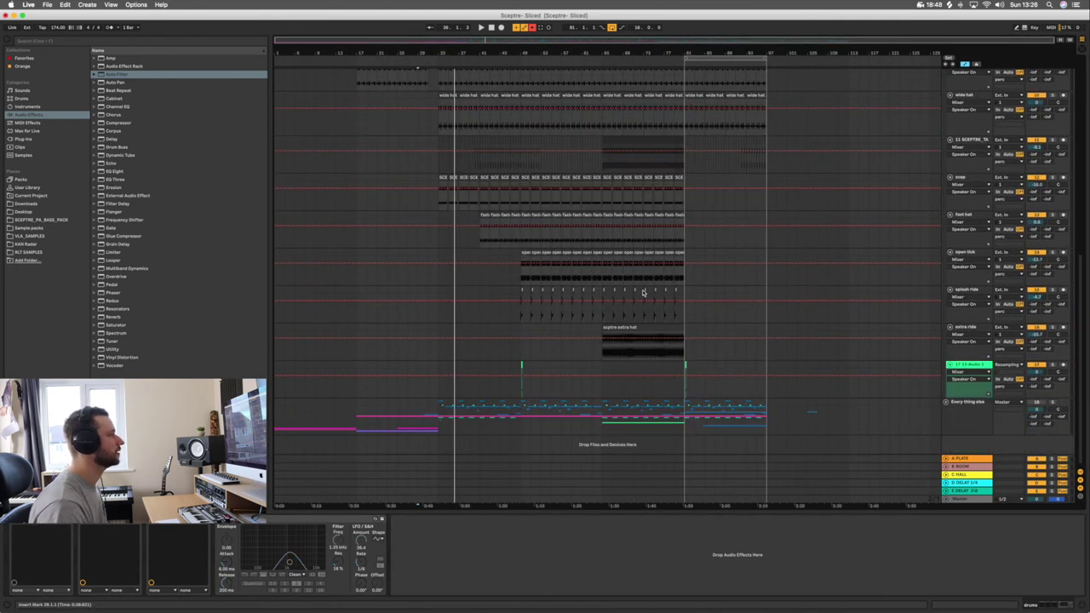
{"action": "scroll", "coordinate": [639, 291], "scroll_direction": "up", "scroll_amount": 8}
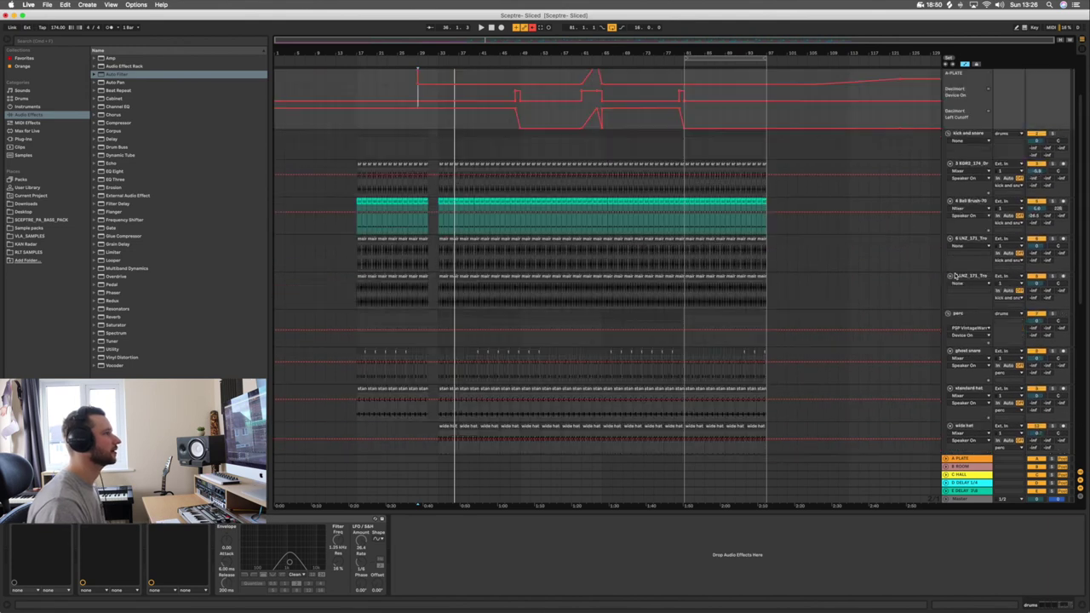
{"action": "left_click", "coordinate": [947, 343]}
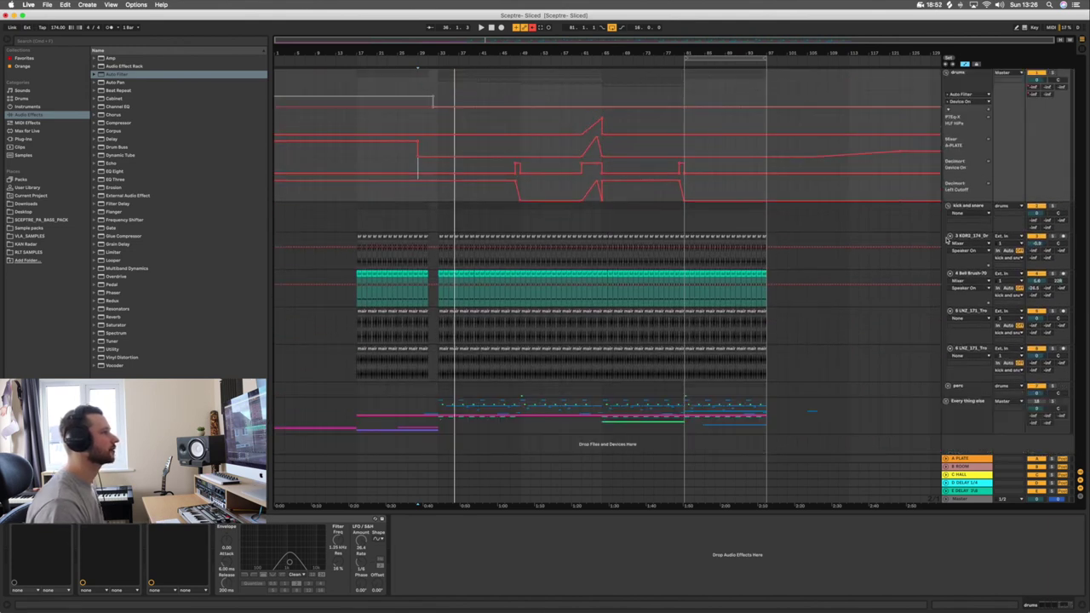
{"action": "left_click", "coordinate": [947, 207]}
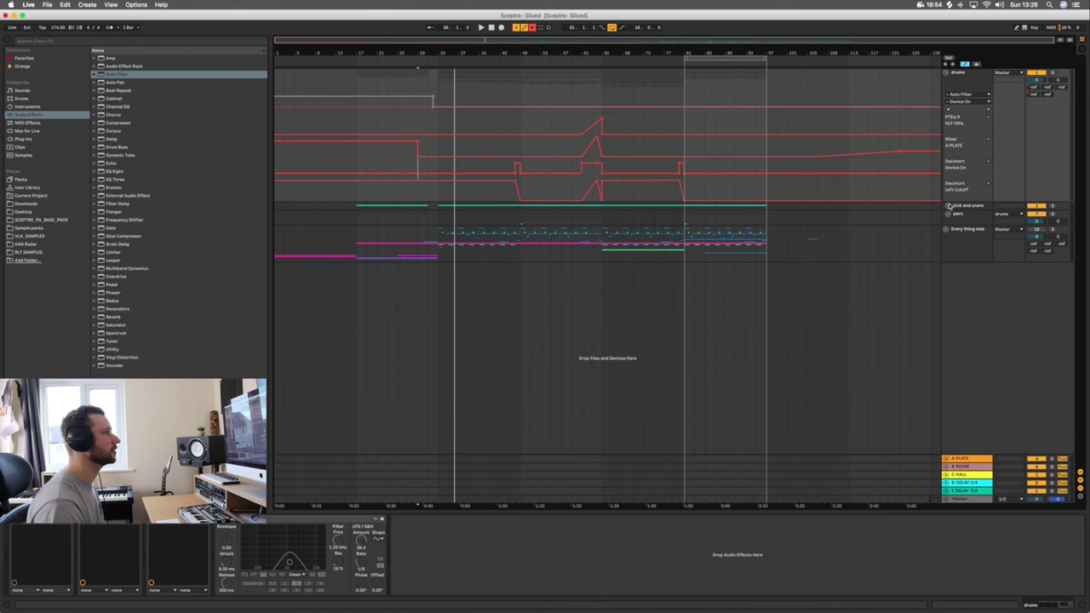
{"action": "left_click", "coordinate": [948, 206]}
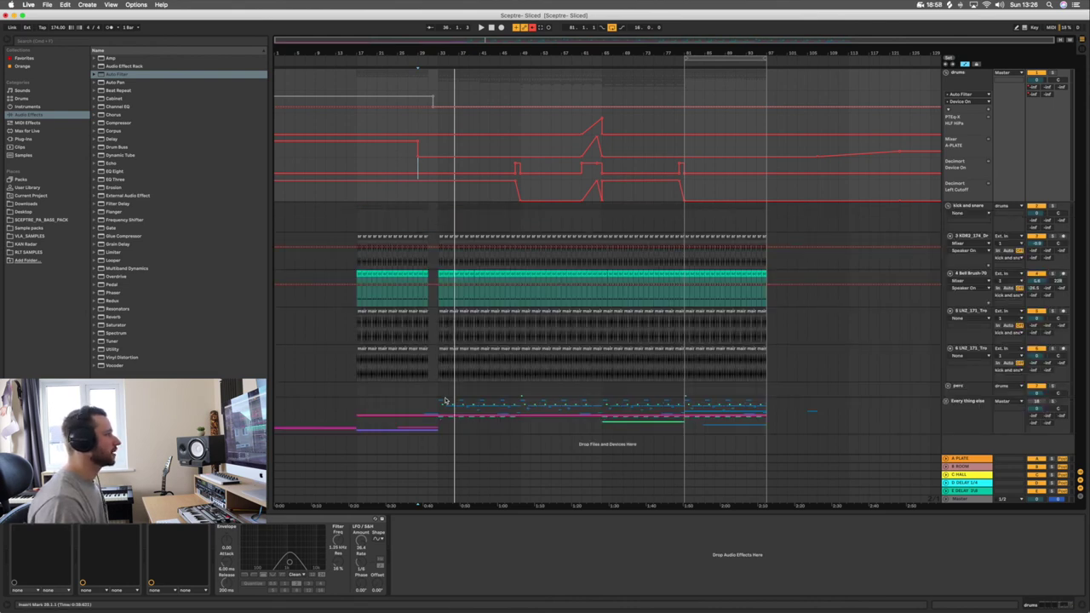
Step: Set the loop to the 64 bars from bar 33 to bar 97, and start playback from bar 33
{"action": "left_click_drag", "start_coordinate": [688, 56], "coordinate": [433, 88]}
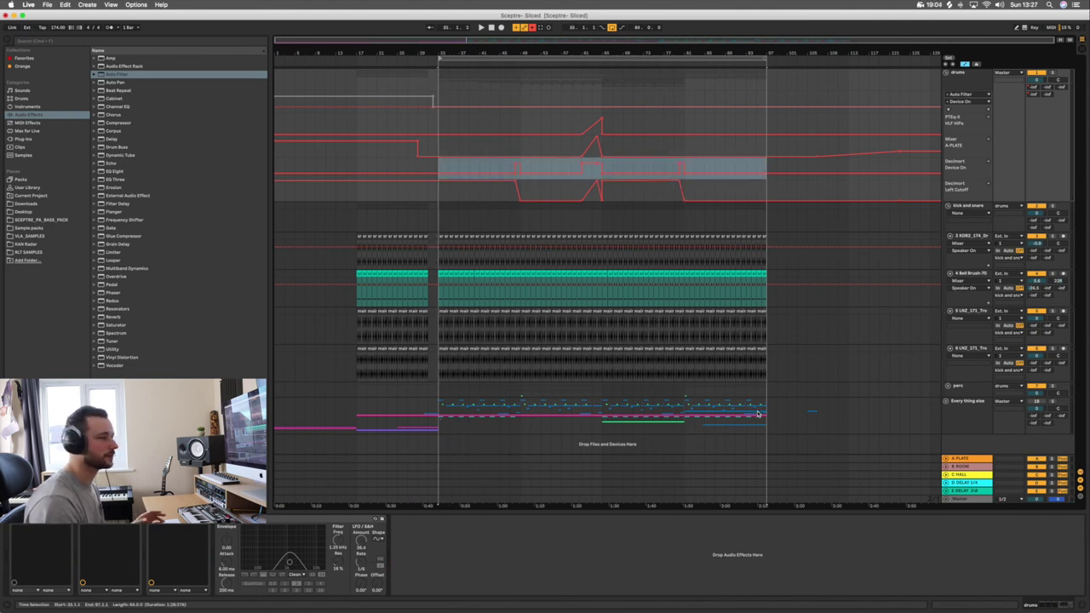
{"action": "left_click", "coordinate": [859, 252]}
{"action": "key", "text": "space"}
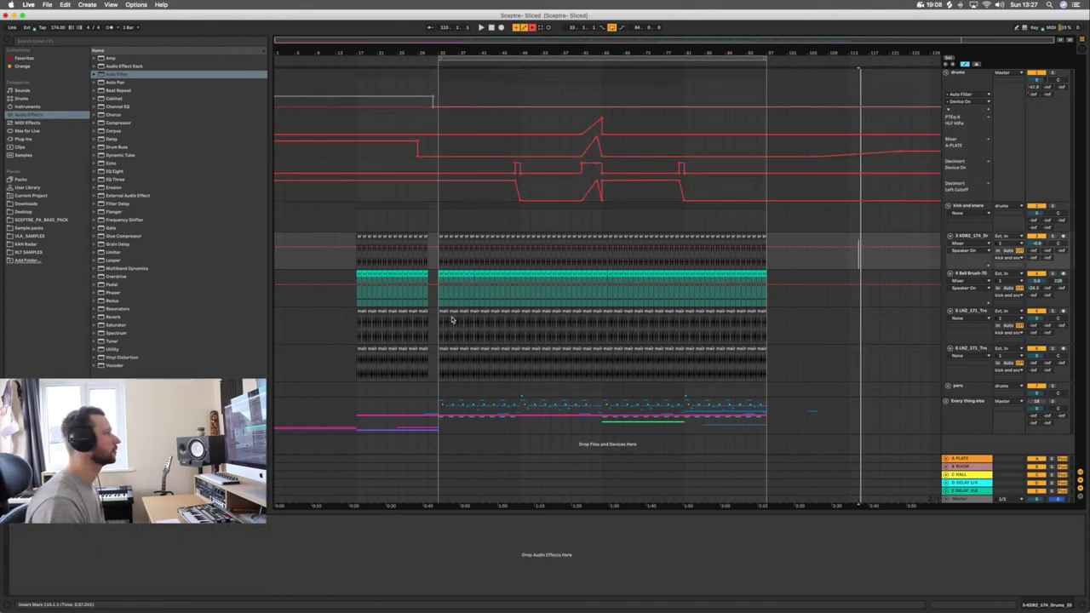
{"action": "left_click", "coordinate": [439, 324]}
{"action": "key", "text": "space"}
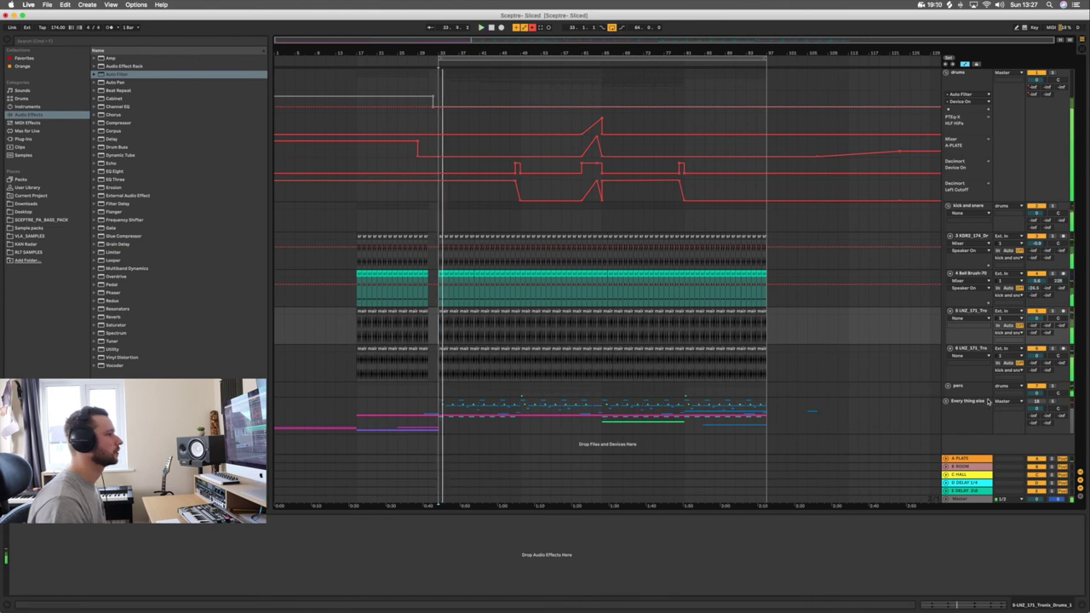
{"action": "left_click", "coordinate": [434, 423]}
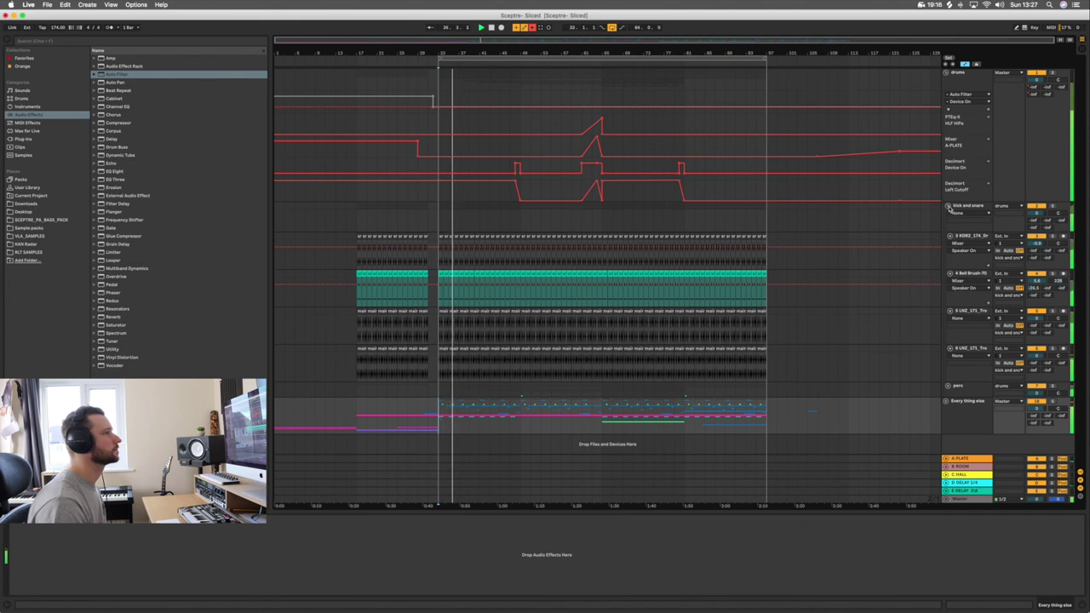
Step: Unfold the perc group, mute all its tracks from ghost snare to extra ride, and unmute the Every thing else group
{"action": "left_click", "coordinate": [948, 386]}
{"action": "scroll", "coordinate": [949, 399], "scroll_direction": "down", "scroll_amount": 5}
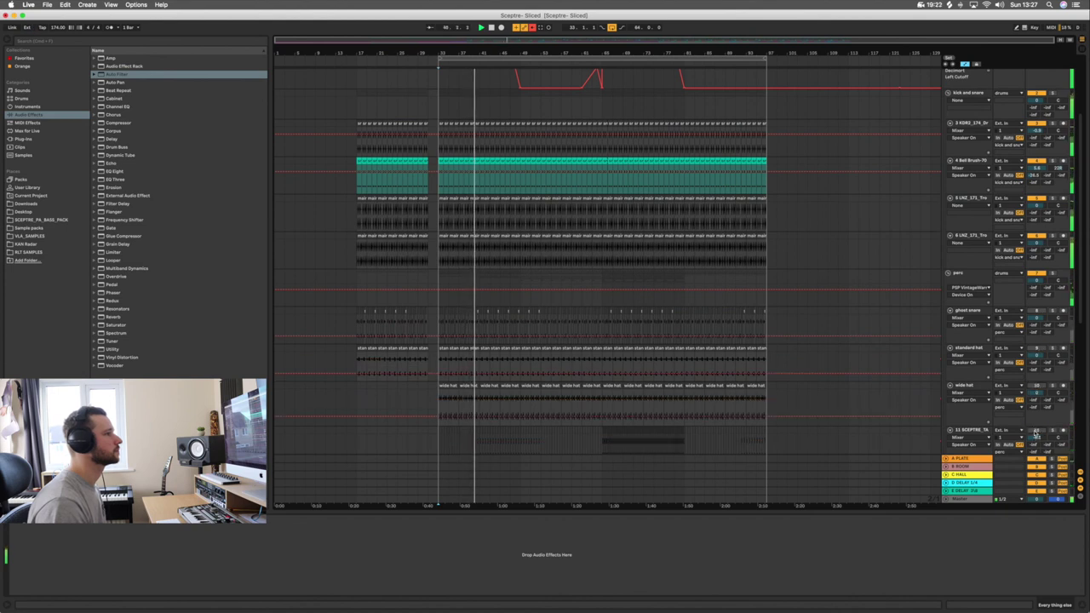
{"action": "scroll", "coordinate": [1037, 436], "scroll_direction": "down", "scroll_amount": 4}
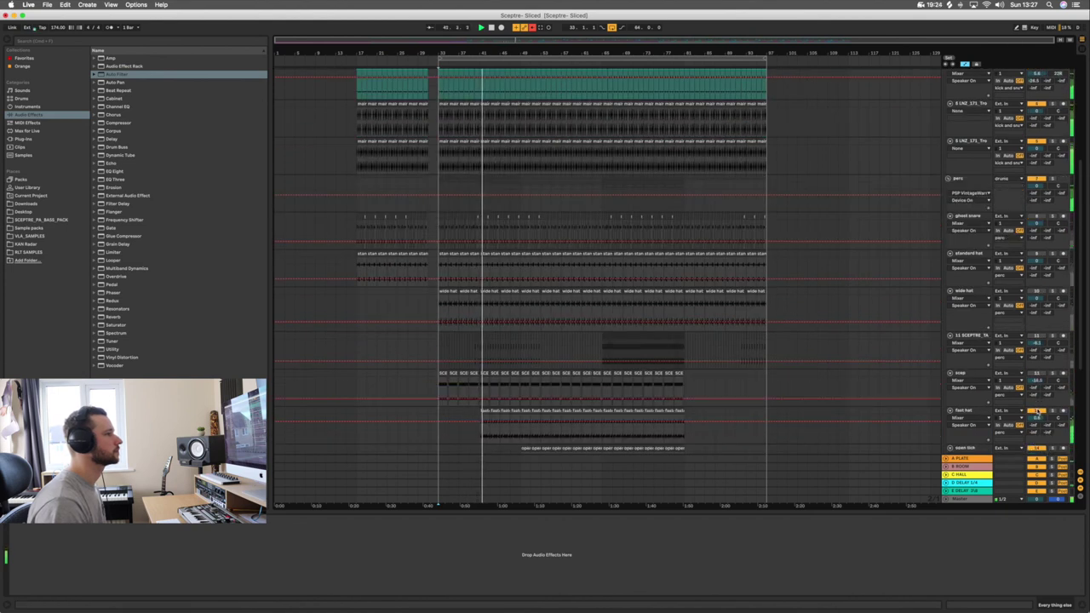
{"action": "scroll", "coordinate": [1037, 401], "scroll_direction": "down", "scroll_amount": 2}
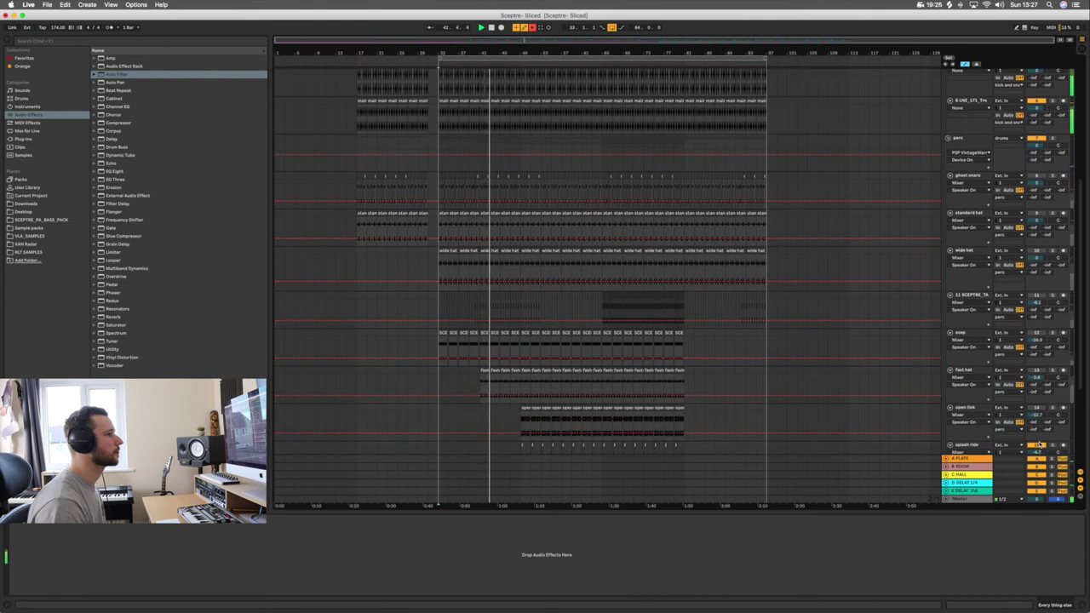
{"action": "scroll", "coordinate": [1039, 408], "scroll_direction": "down", "scroll_amount": 7}
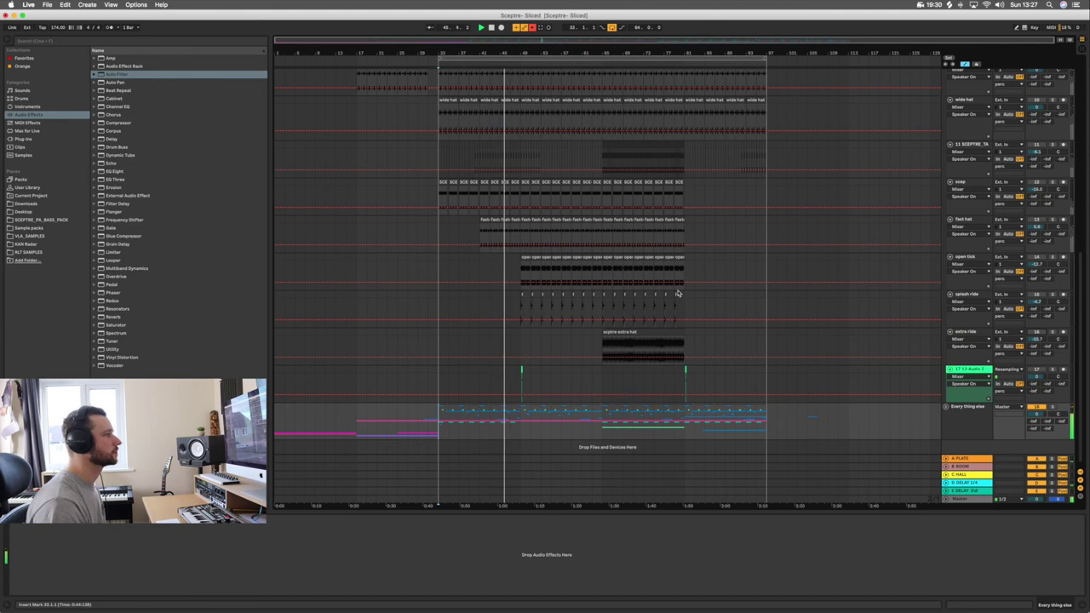
Step: Unmute ghost snare, standard hat, wide hat and the 11 SCEPTRE_TA track one by one during playback, and raise the latter's volume to -4.8 dB
{"action": "scroll", "coordinate": [1038, 198], "scroll_direction": "up", "scroll_amount": 6}
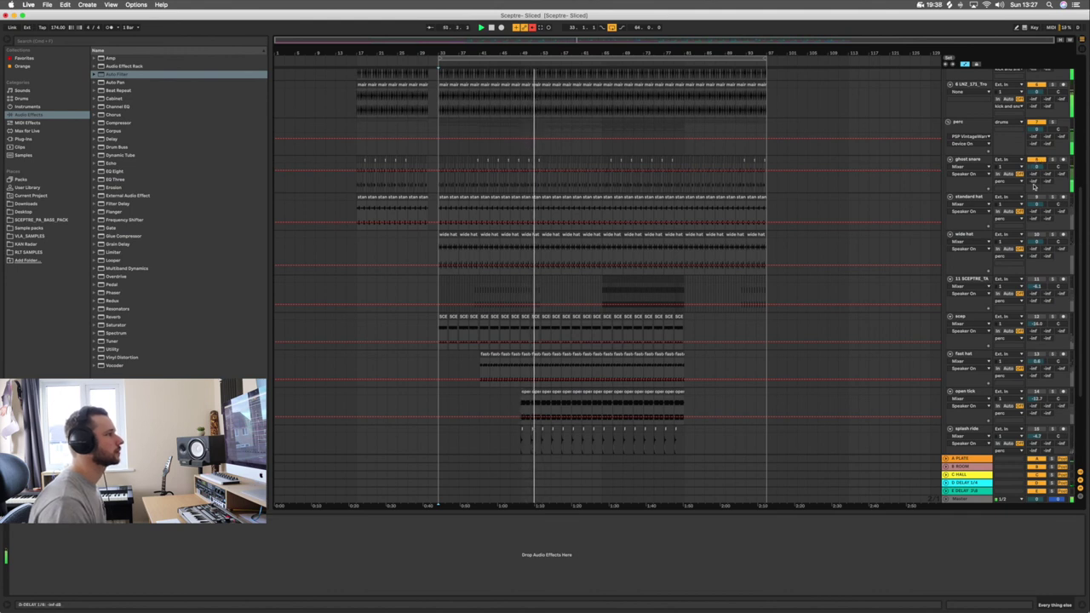
{"action": "left_click", "coordinate": [1036, 199]}
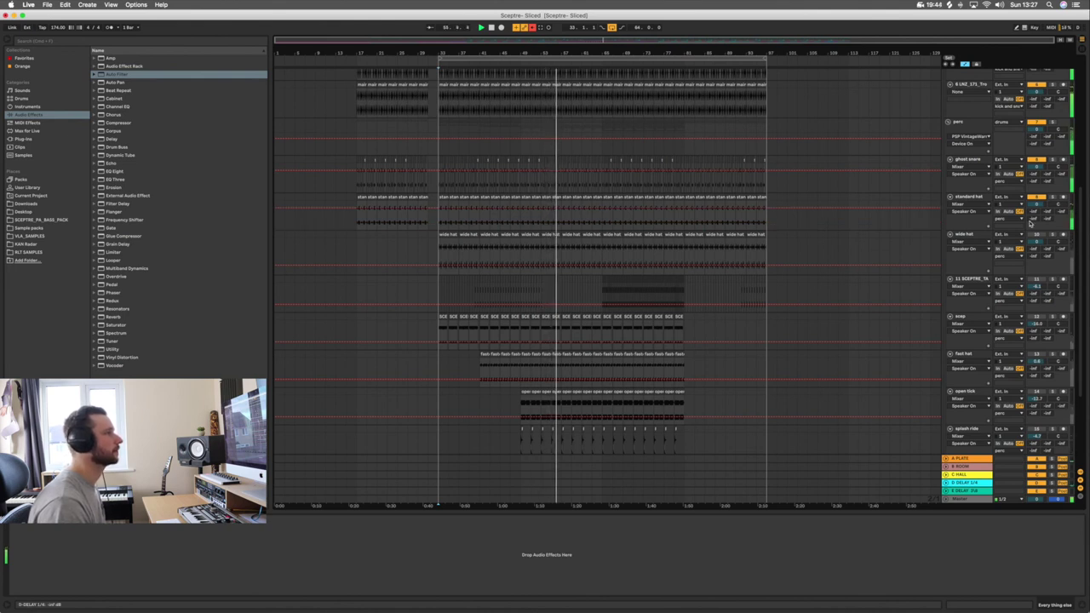
{"action": "left_click", "coordinate": [1035, 235]}
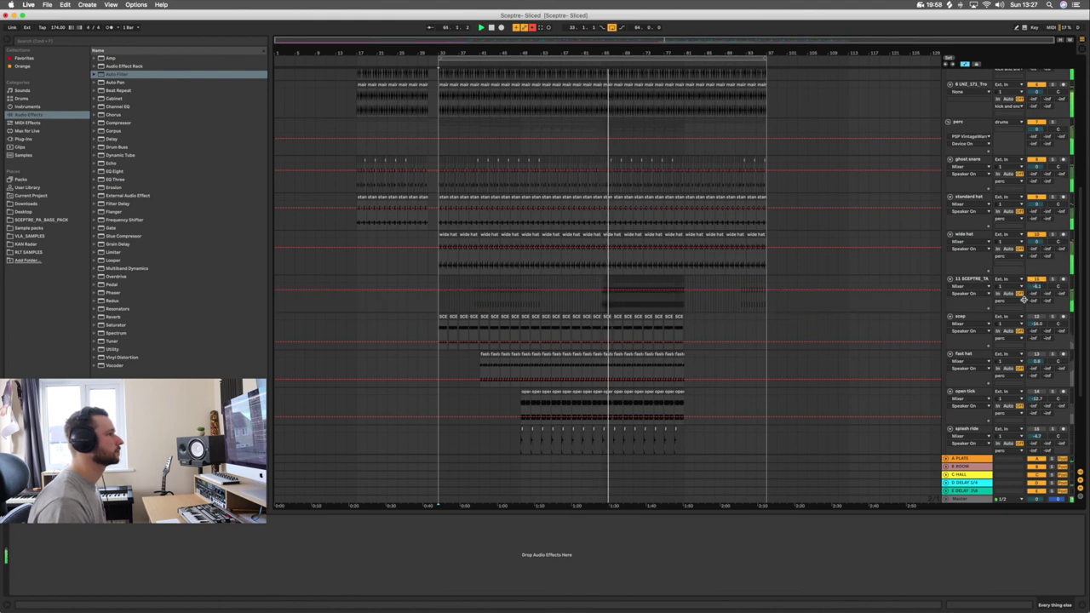
{"action": "scroll", "coordinate": [1031, 289], "scroll_direction": "down", "scroll_amount": 1}
{"action": "left_click_drag", "start_coordinate": [1037, 267], "coordinate": [1037, 270]}
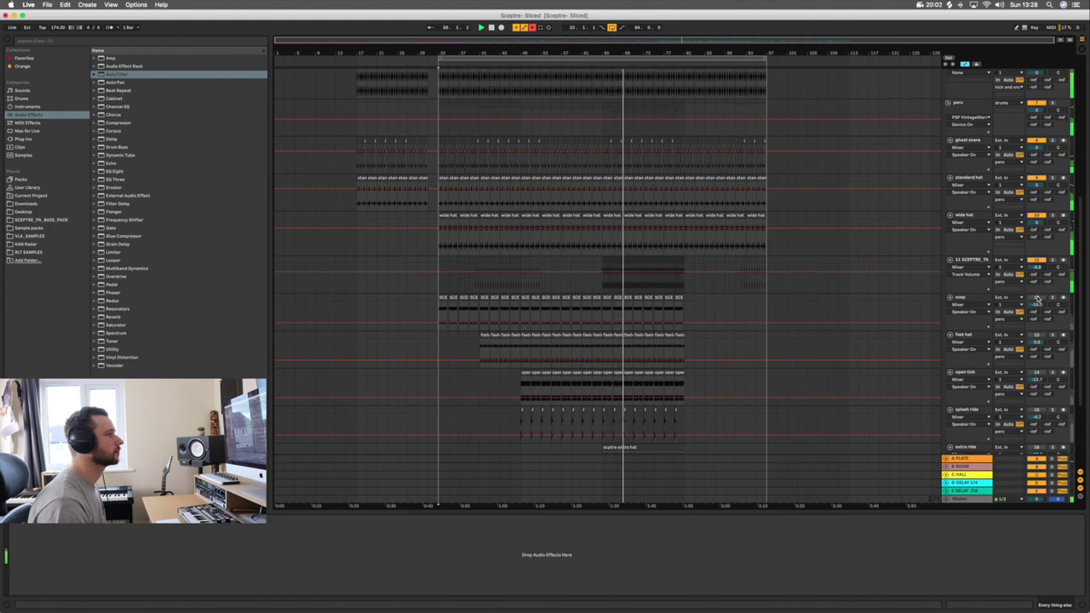
Step: Unmute the remaining perc tracks one by one from track 12 through fast hat, open tick, splash ride and extra ride, and stop playback
{"action": "scroll", "coordinate": [1032, 305], "scroll_direction": "down", "scroll_amount": 2}
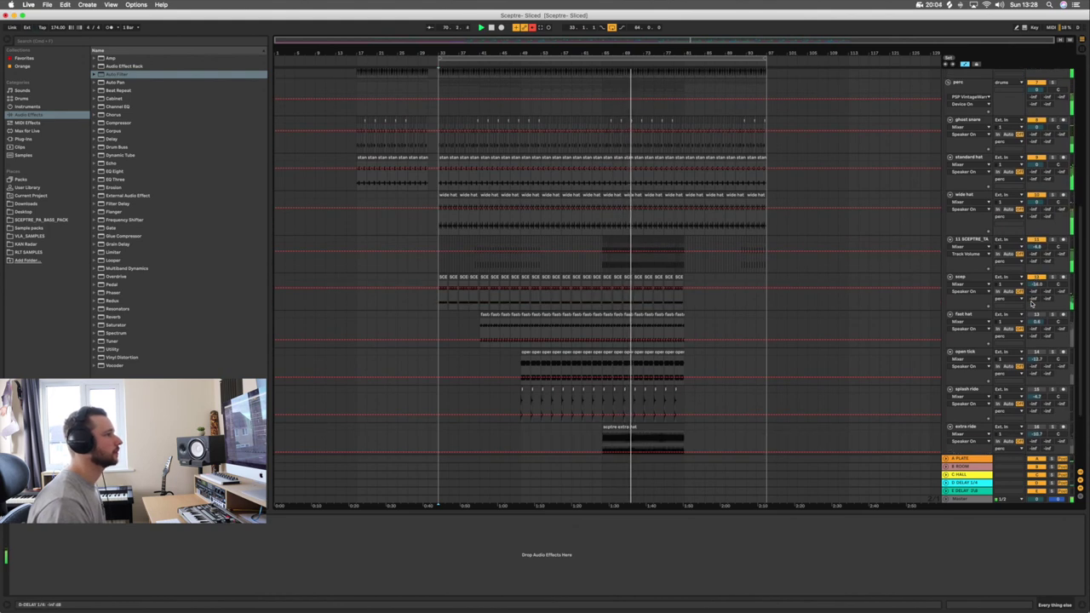
{"action": "scroll", "coordinate": [1026, 314], "scroll_direction": "down", "scroll_amount": 1}
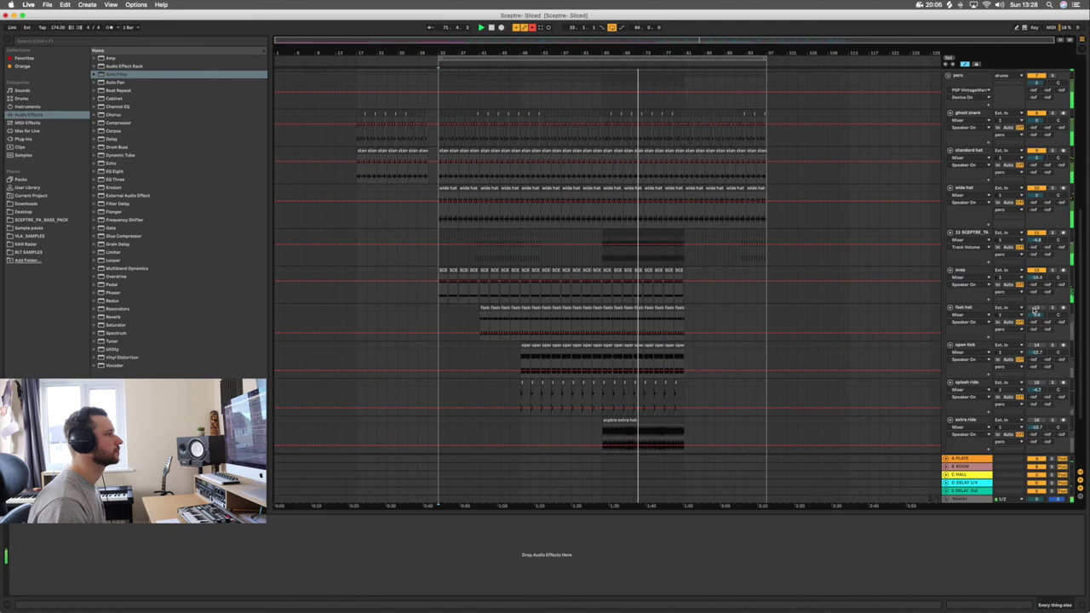
{"action": "scroll", "coordinate": [1027, 331], "scroll_direction": "down", "scroll_amount": 2}
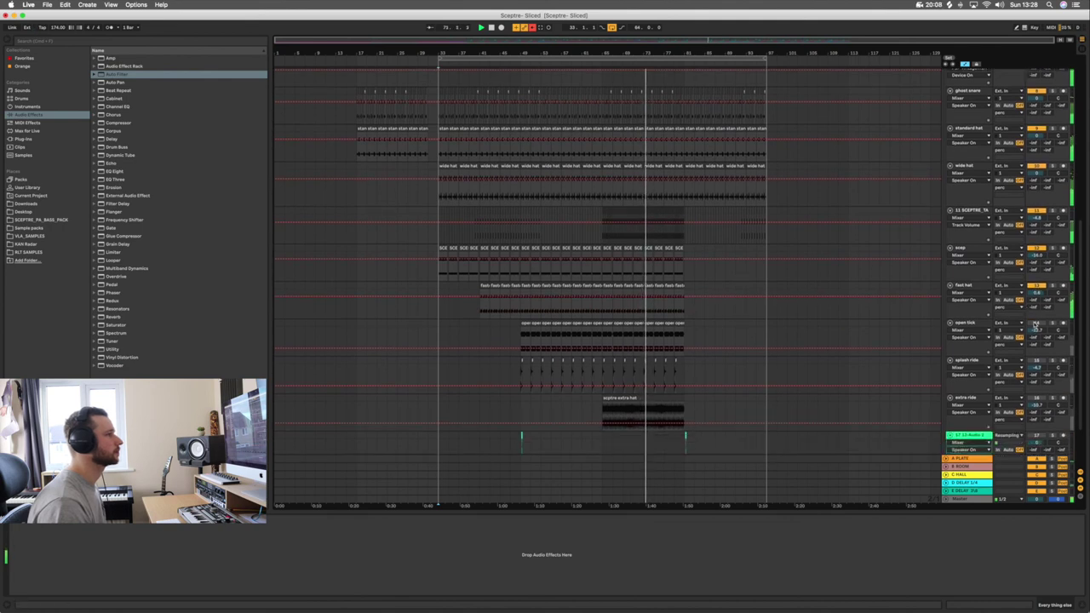
{"action": "scroll", "coordinate": [1031, 327], "scroll_direction": "down", "scroll_amount": 2}
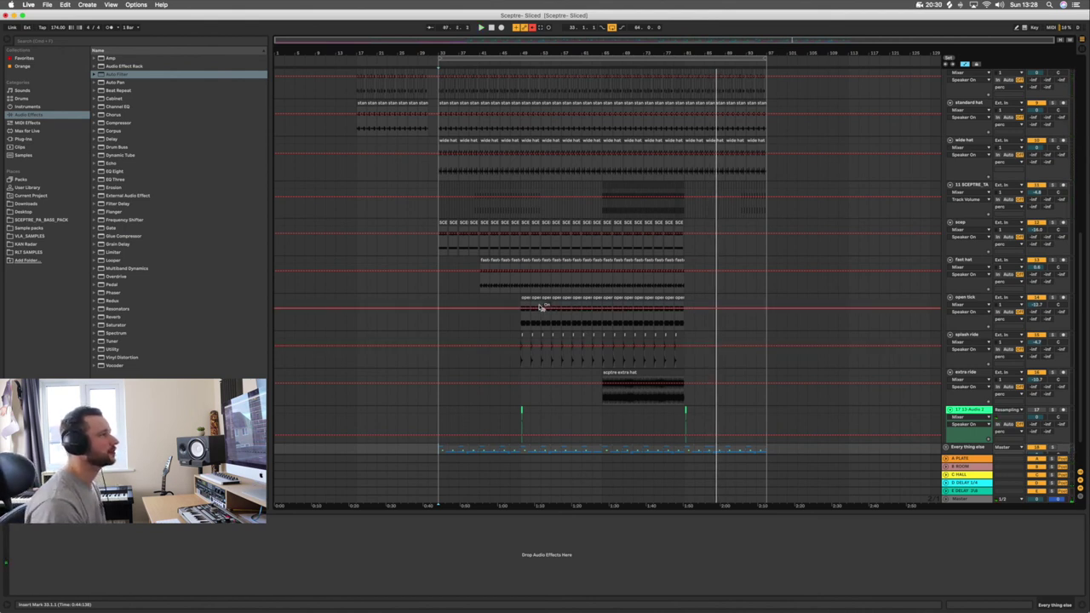
Step: Fold the perc group and the whole drums group, leaving only the drums and Every thing else groups in the arrangement
{"action": "scroll", "coordinate": [662, 381], "scroll_direction": "up", "scroll_amount": 10}
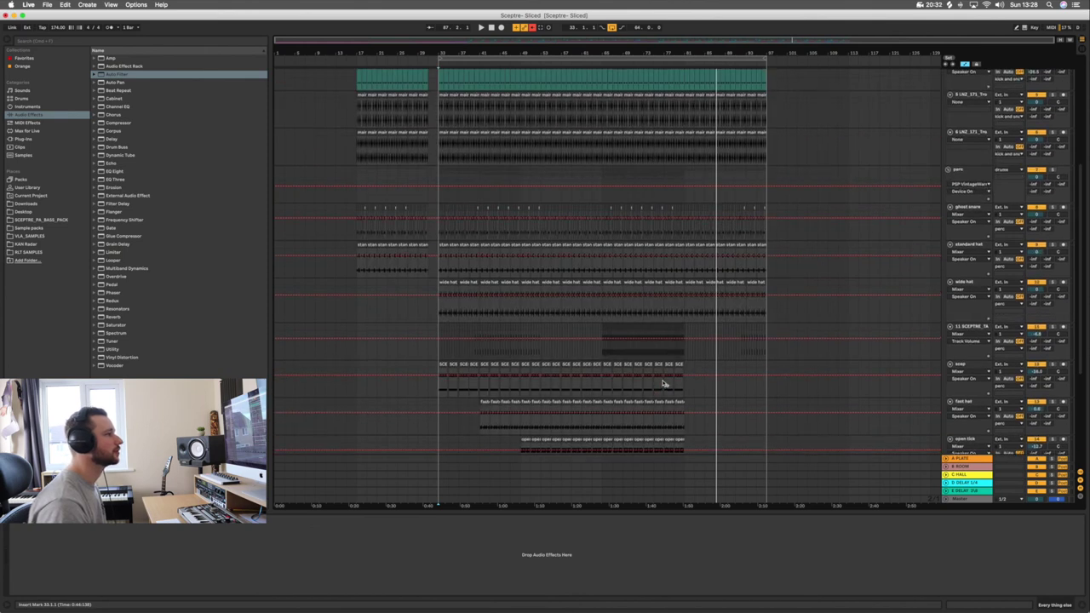
{"action": "left_click", "coordinate": [948, 309]}
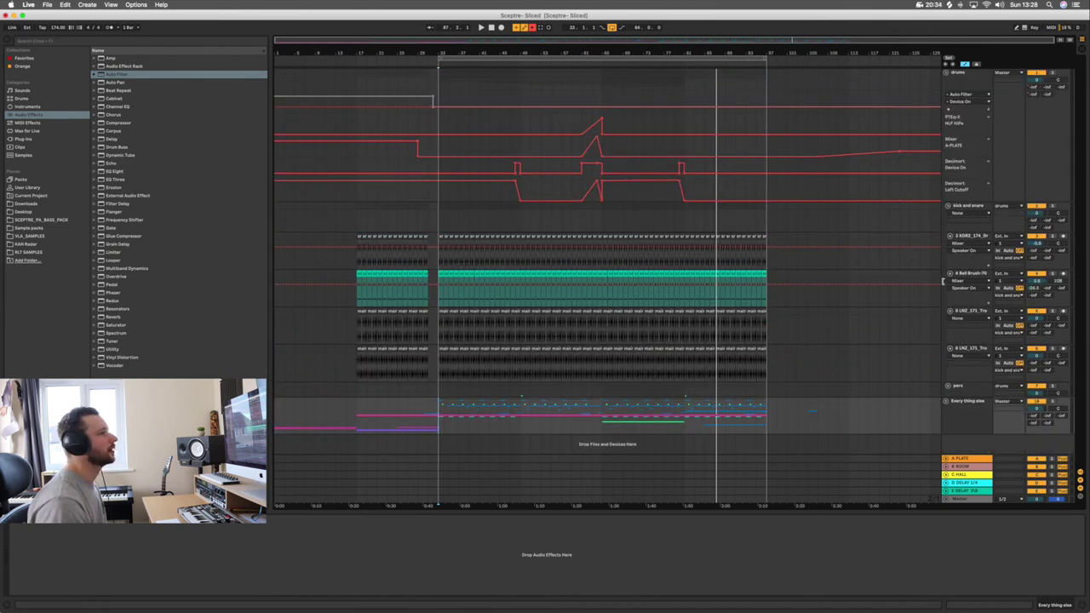
{"action": "left_click", "coordinate": [947, 73]}
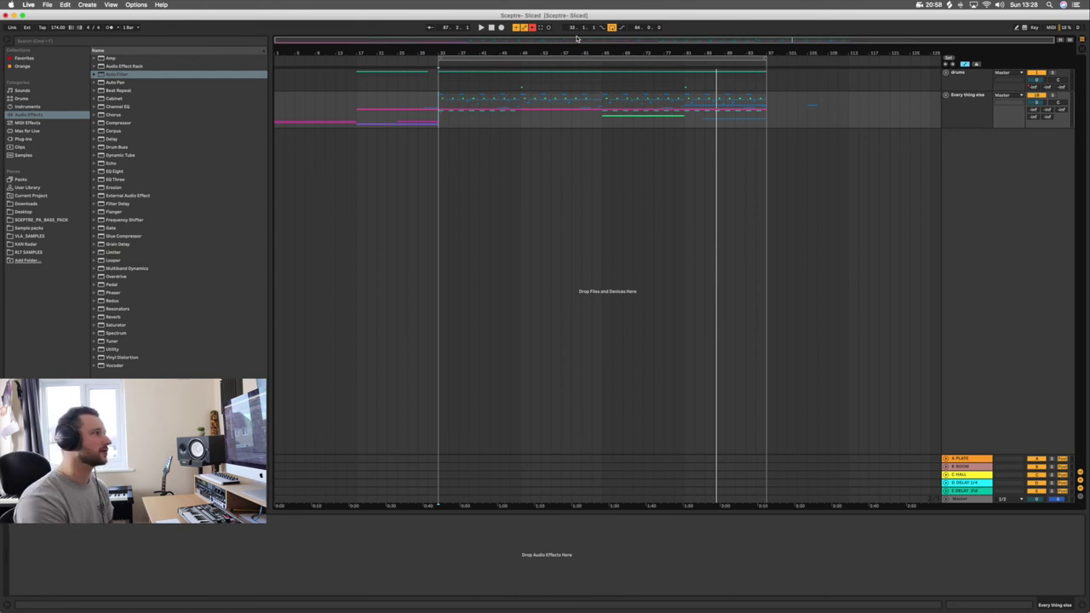
{"action": "left_click", "coordinate": [945, 74]}
{"action": "left_click", "coordinate": [945, 74]}
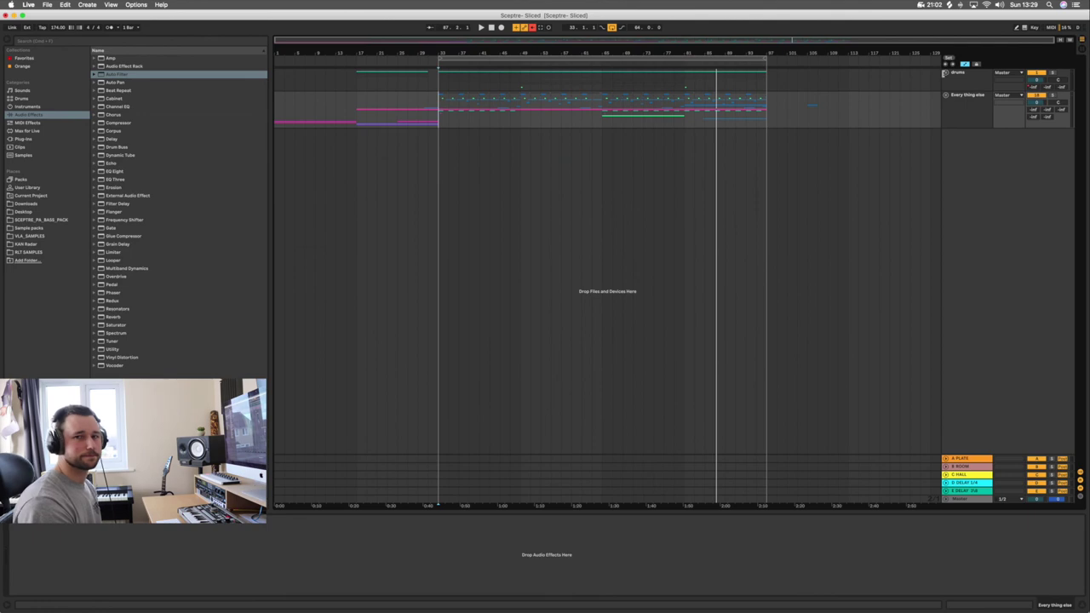
{"action": "left_click", "coordinate": [921, 6]}
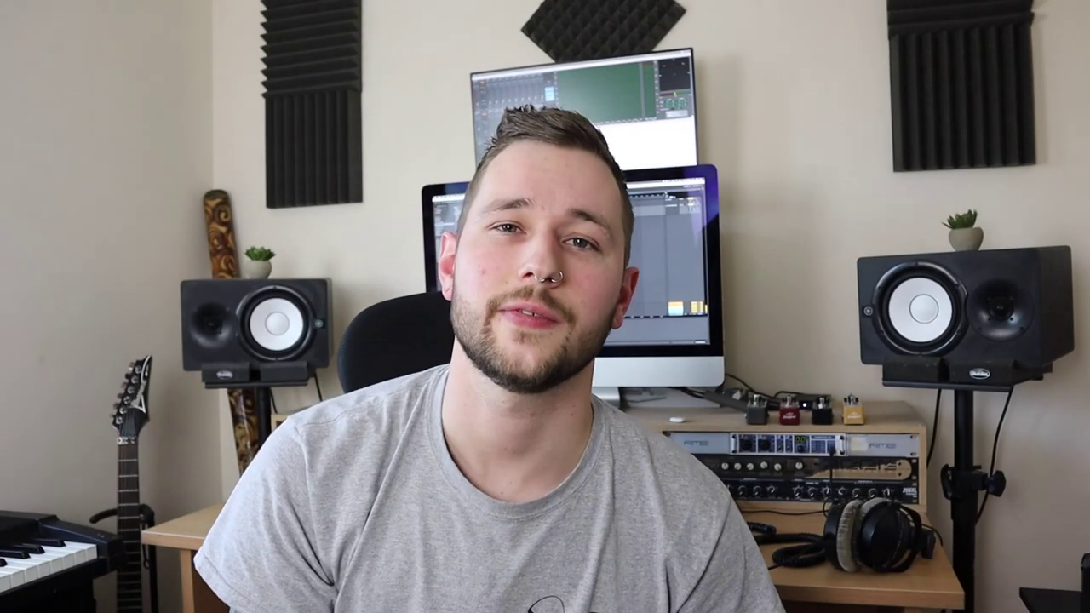